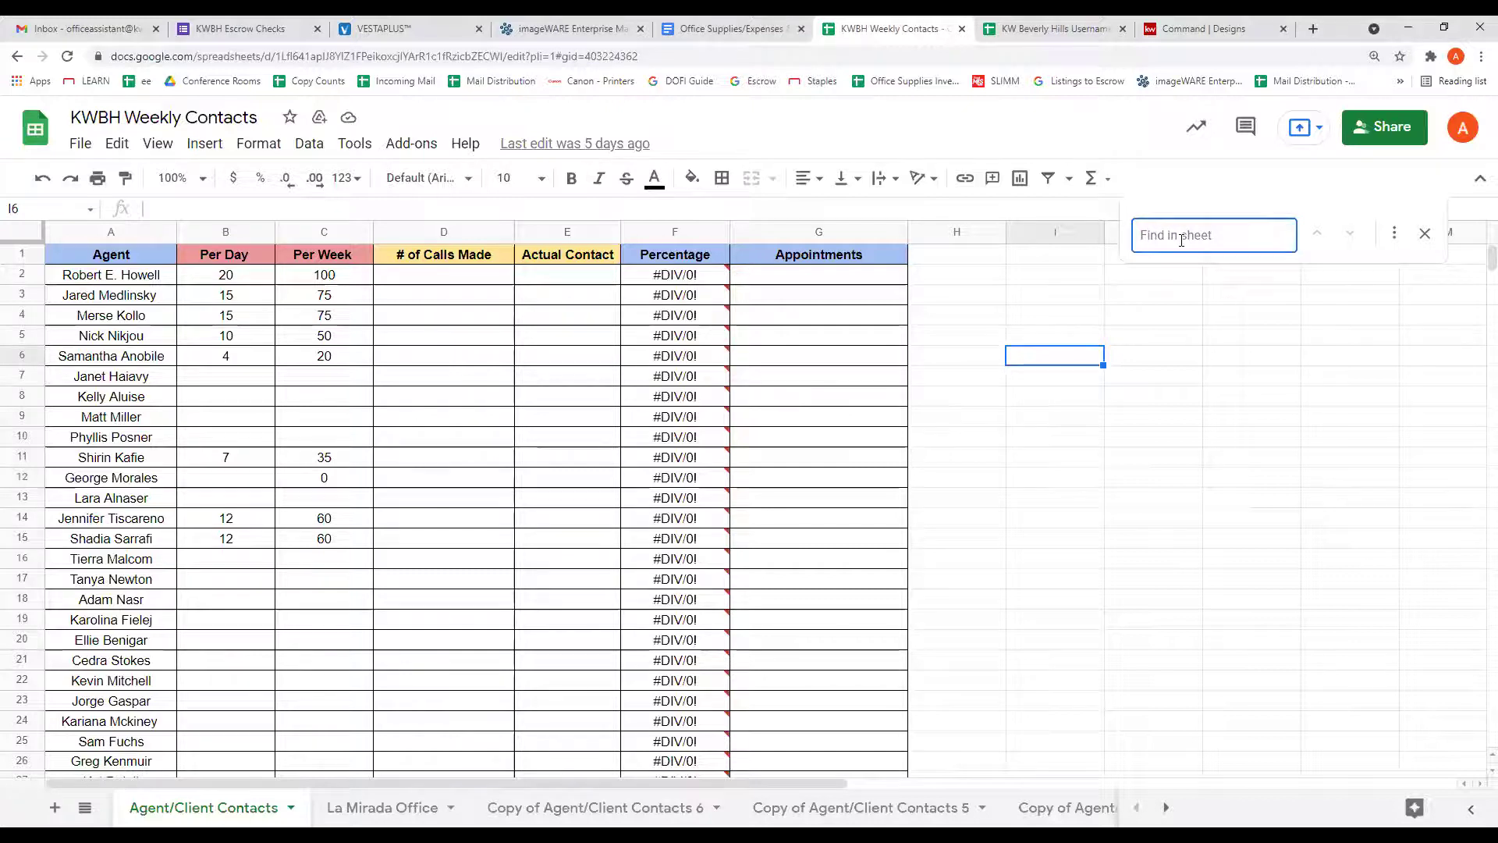
Enter 15 calls made, 13 actual contacts and 3 appointments for the agent in row 2
left_click(492, 279)
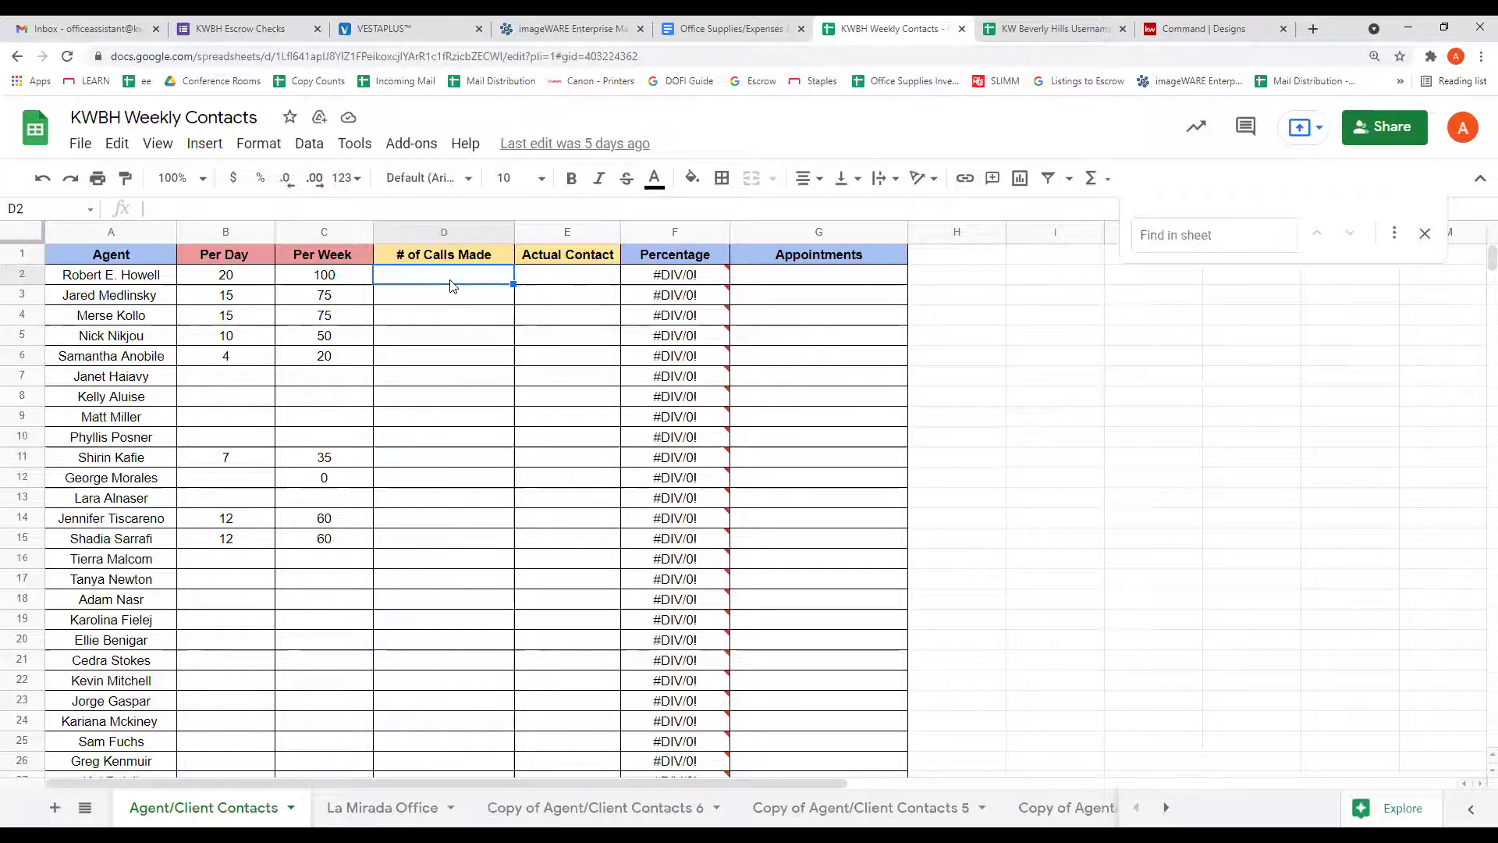
type("15")
key("Tab")
type("13")
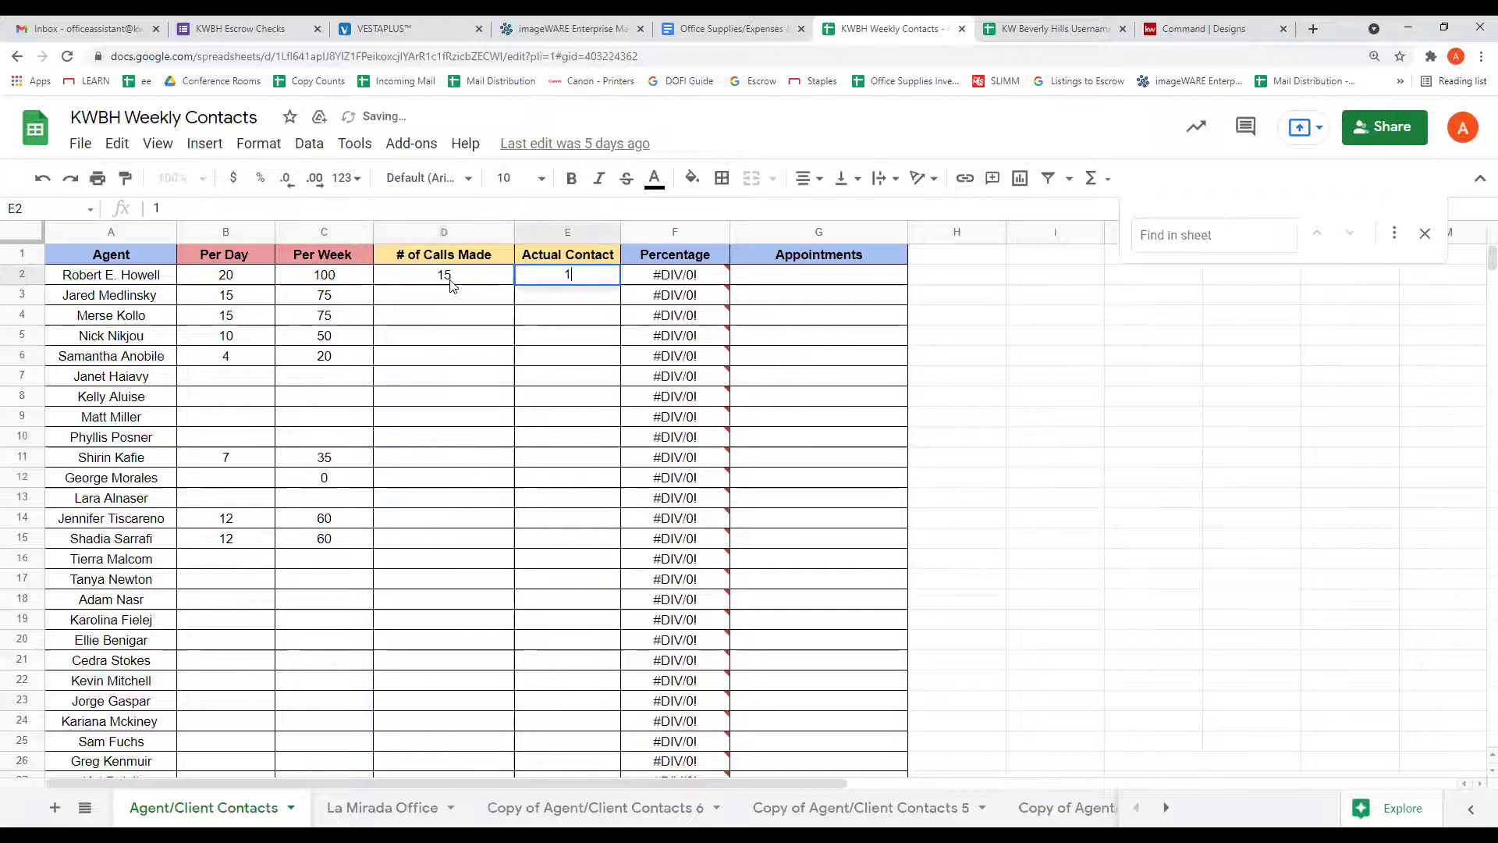
key("Tab")
key("Tab")
type("3")
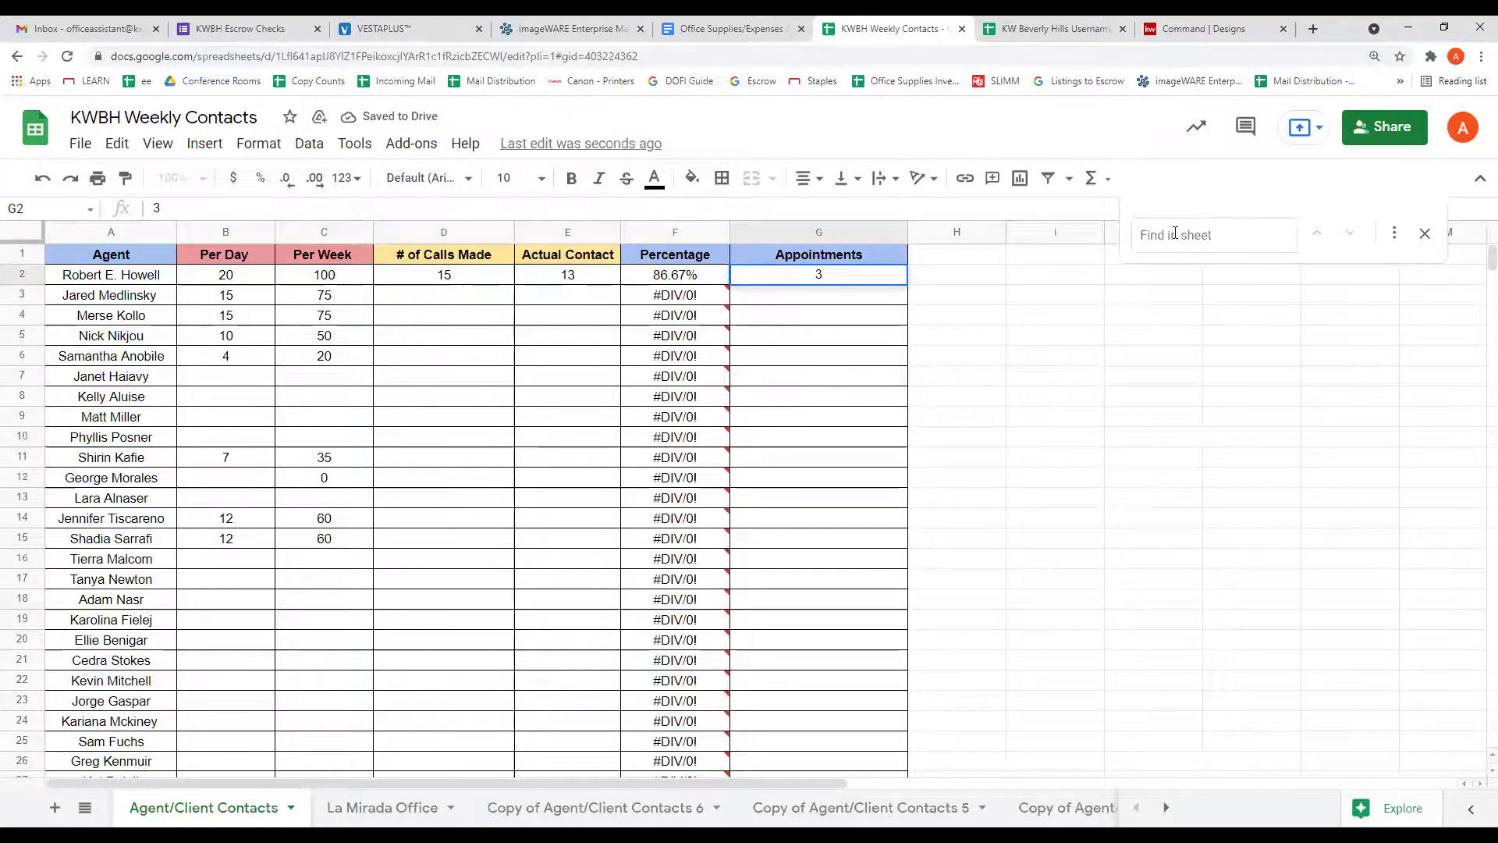
Record 39 calls made, 27 actual contacts and 2 appointments for the agent in row 5
left_click(478, 342)
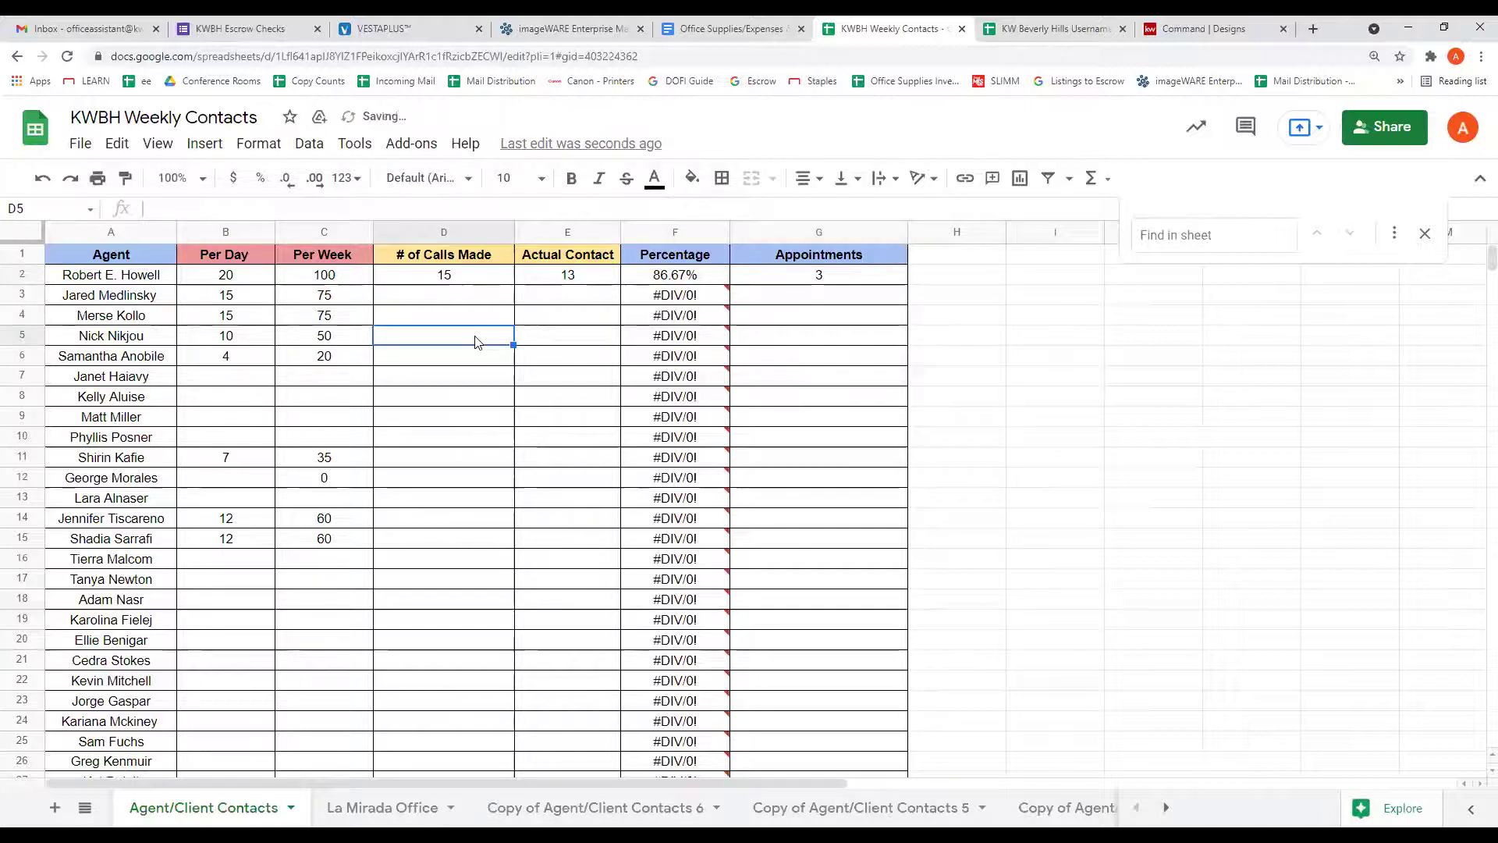
type("39")
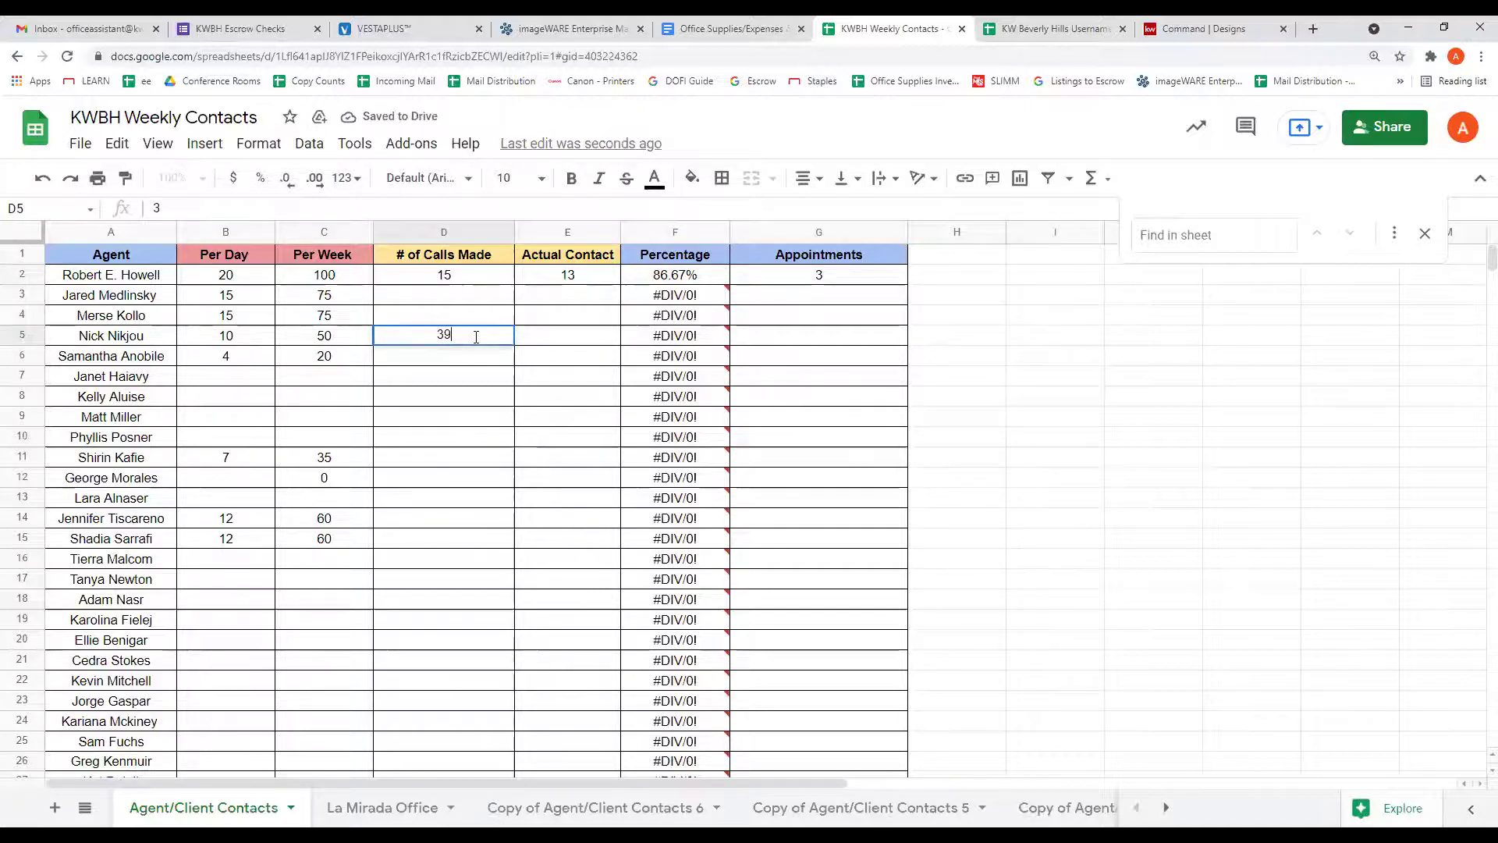
key("Tab")
type("27")
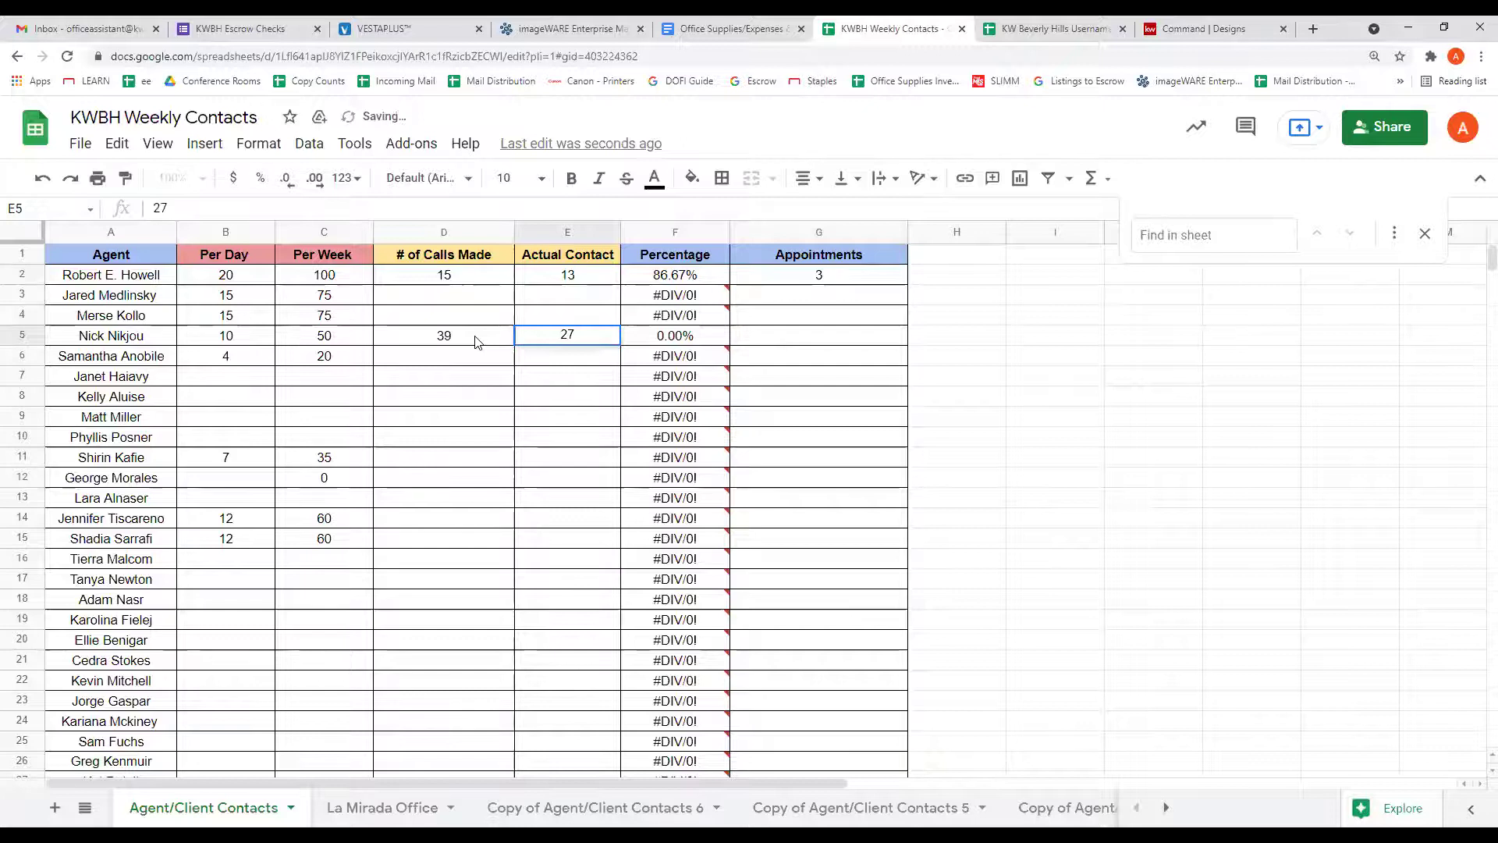
key("Tab")
key("Tab")
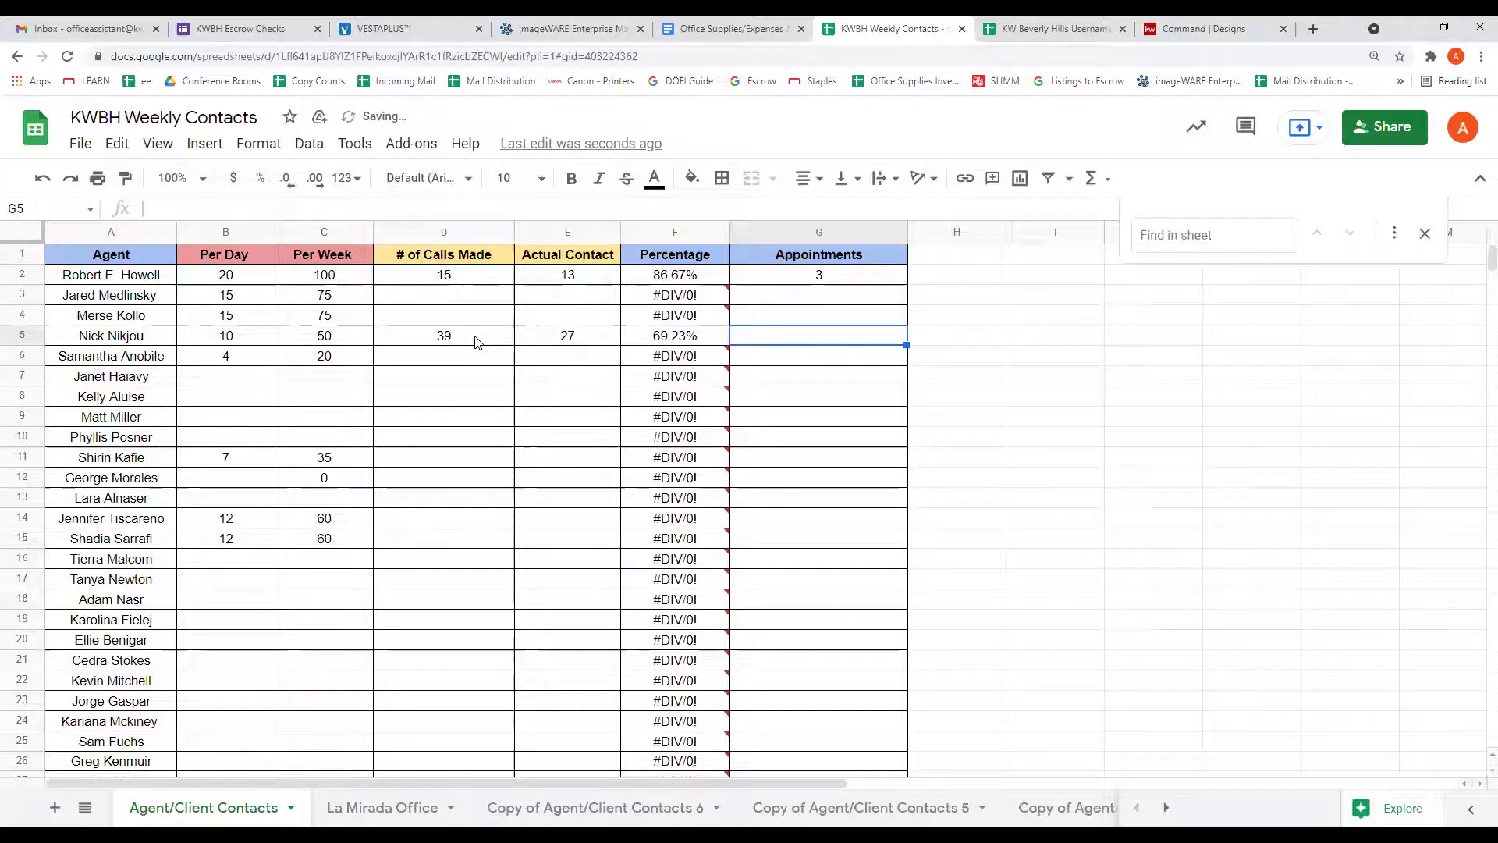
type("2")
Find the agent in row 7 by first name and record 31 calls made, 28 actual contacts and 2 appointments
left_click(1178, 234)
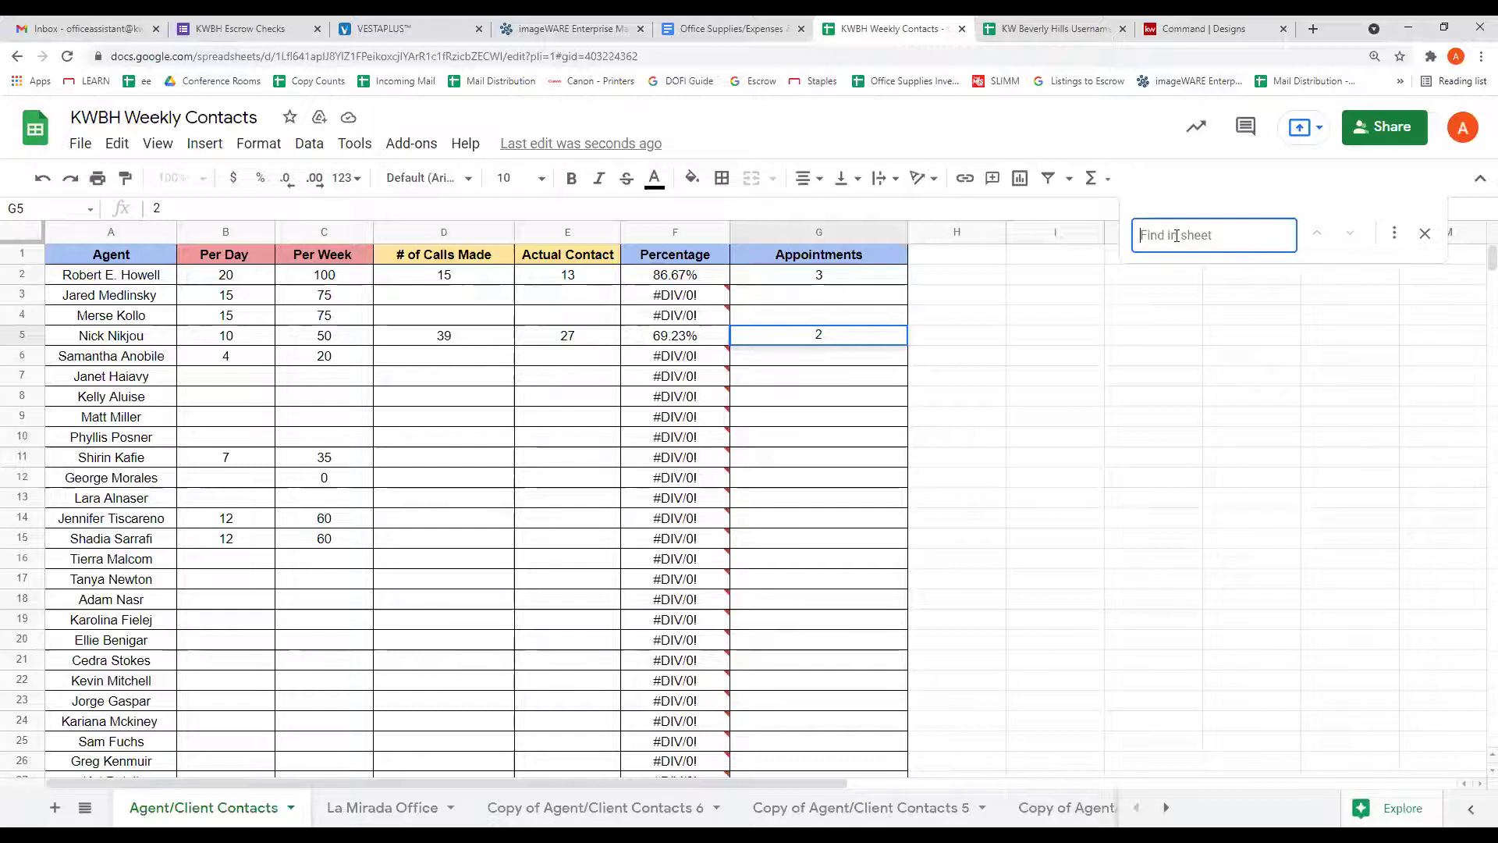
type("jane")
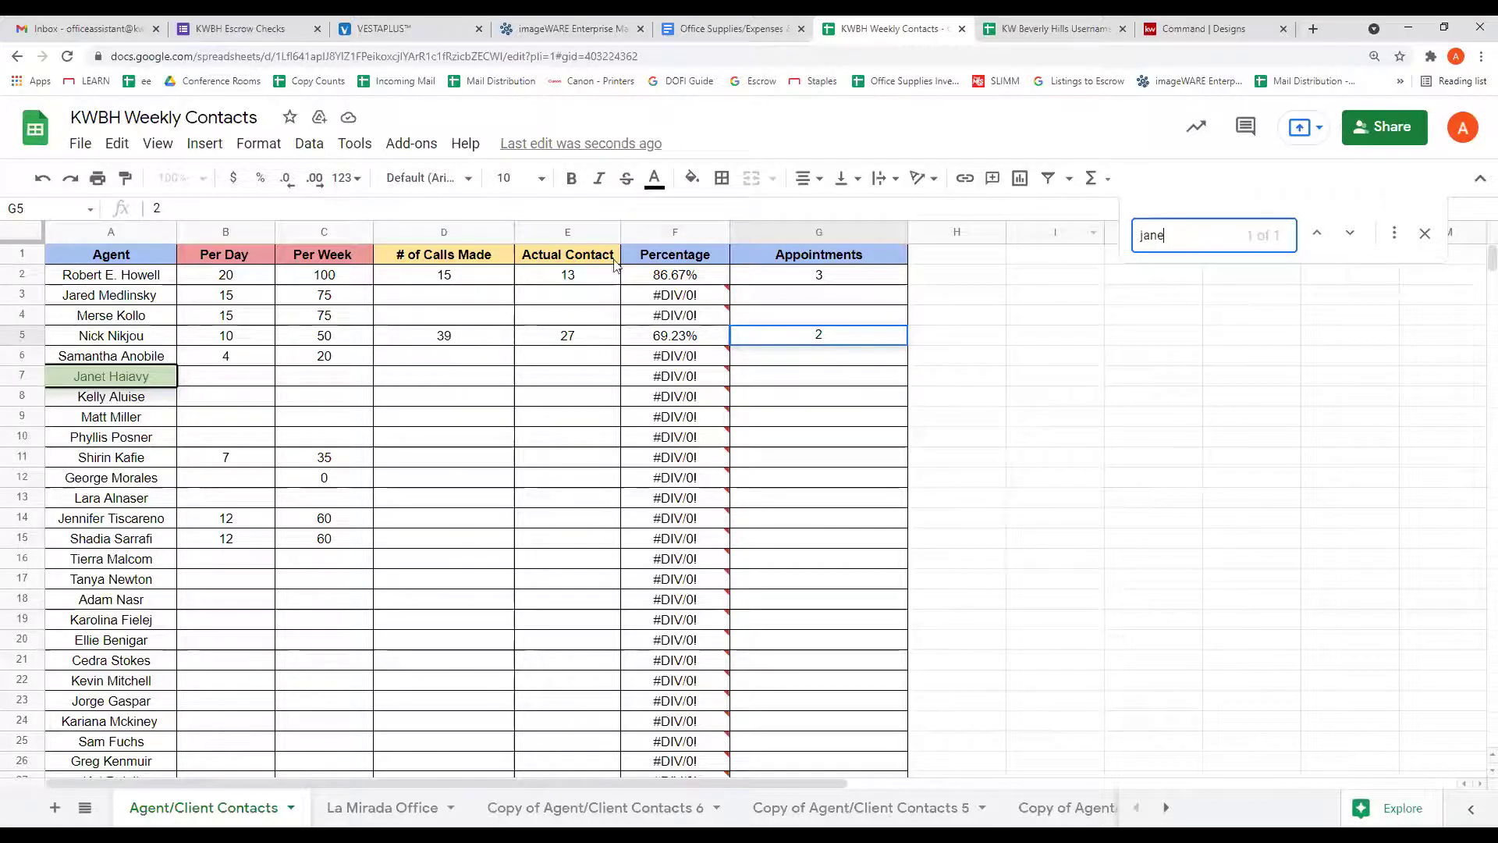
left_click(477, 379)
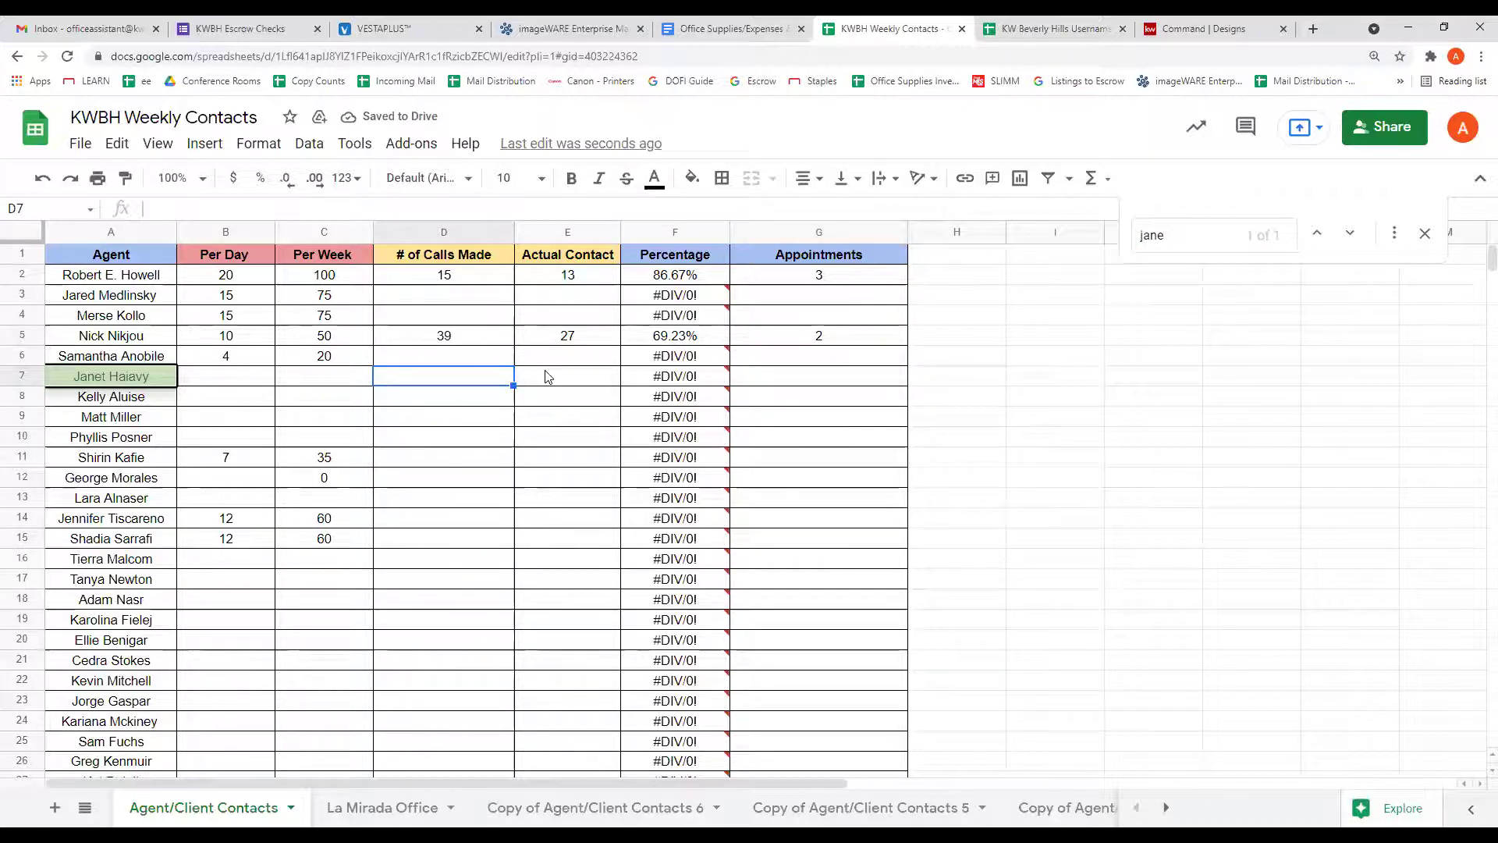
type("39")
key("Tab")
type("28")
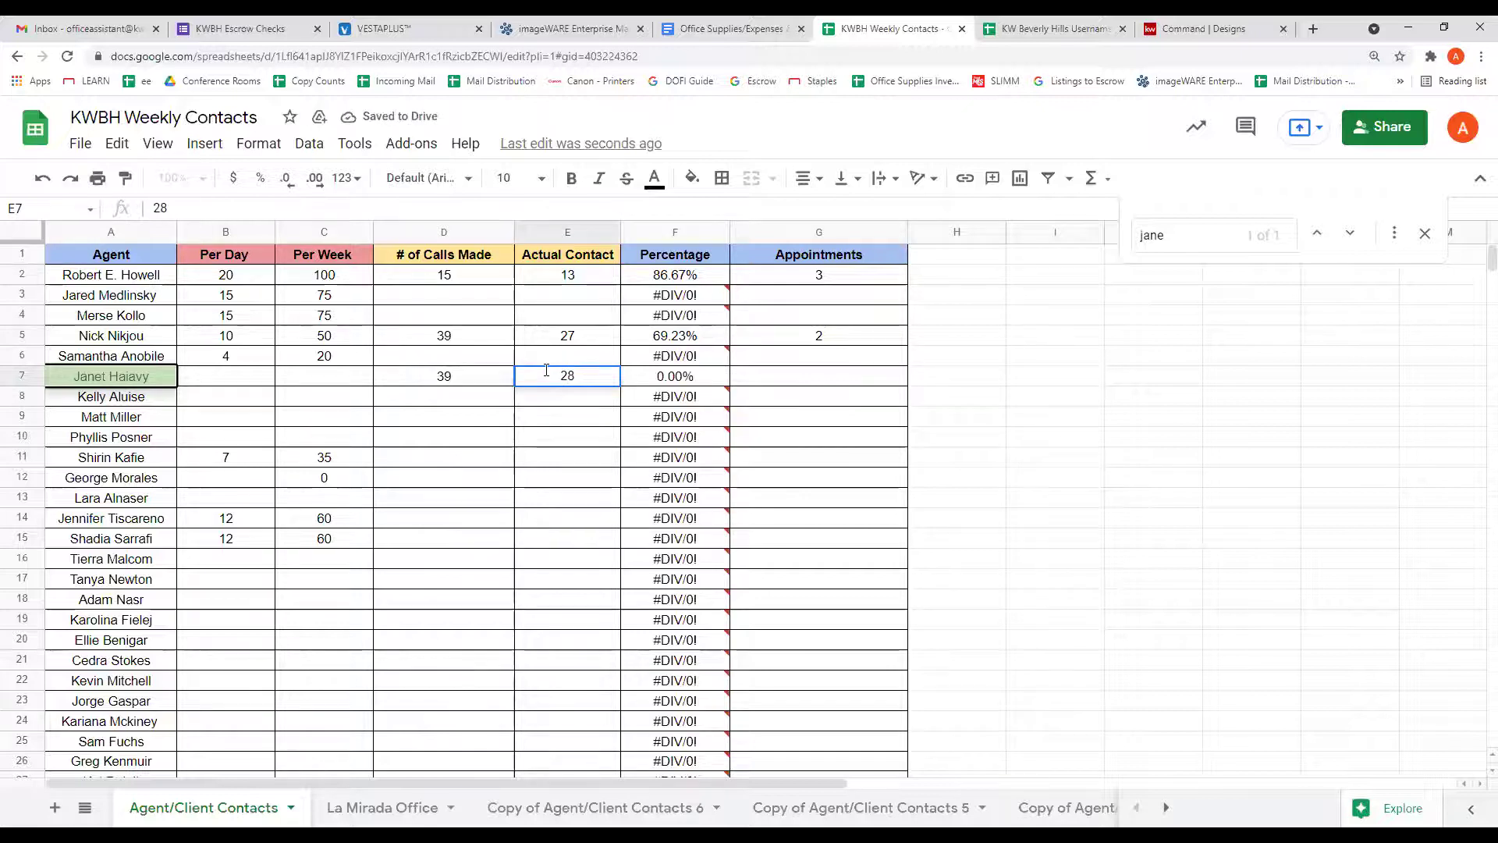
left_click(505, 375)
double_click(489, 375)
type("31")
left_click(835, 383)
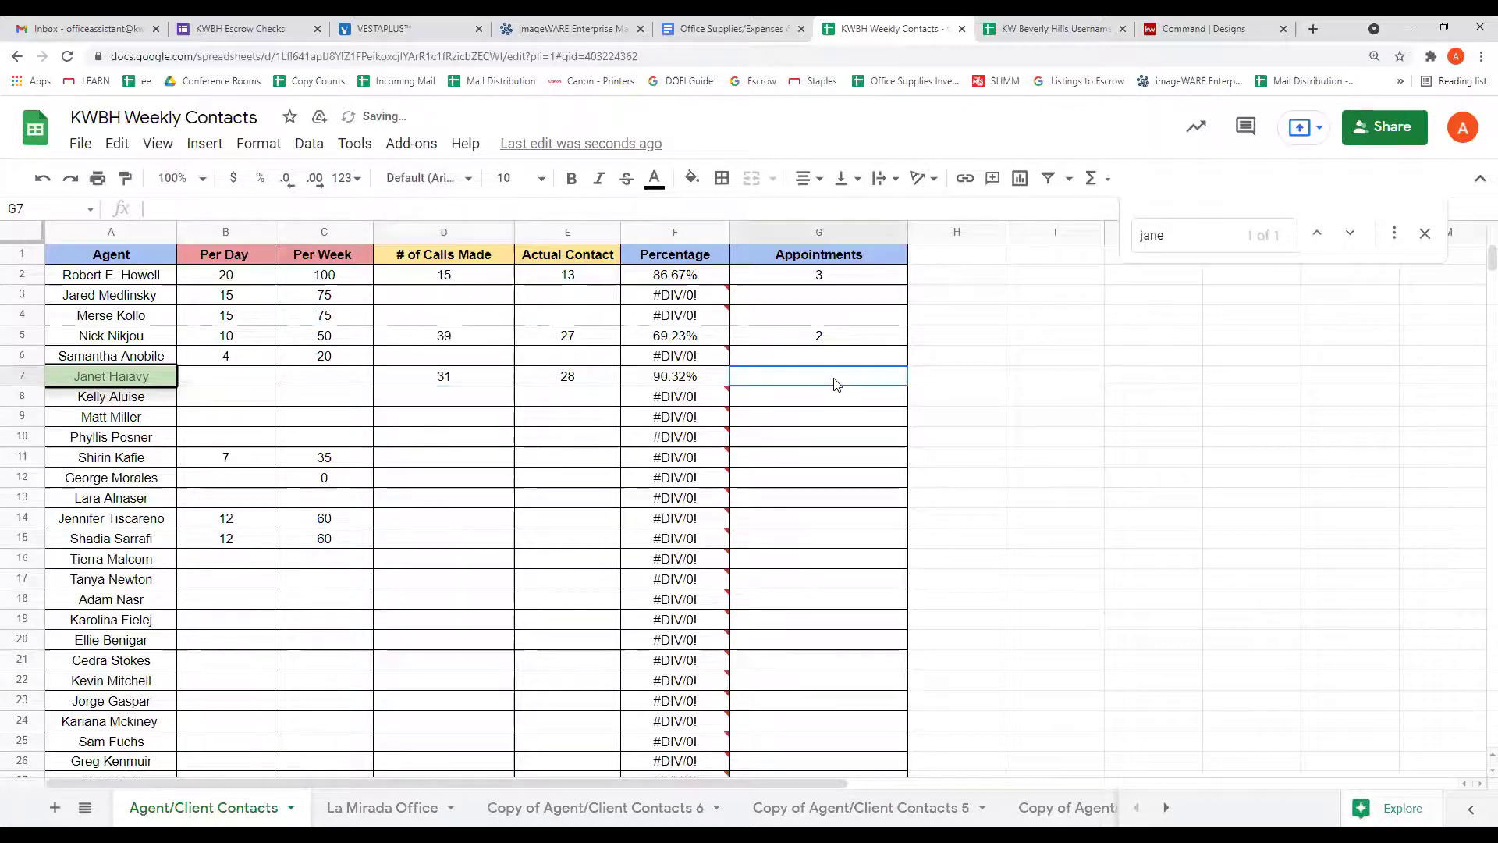
type("2")
Find the agent in row 22 by first name and record 330 calls made and 2 appointments
left_click(1214, 242)
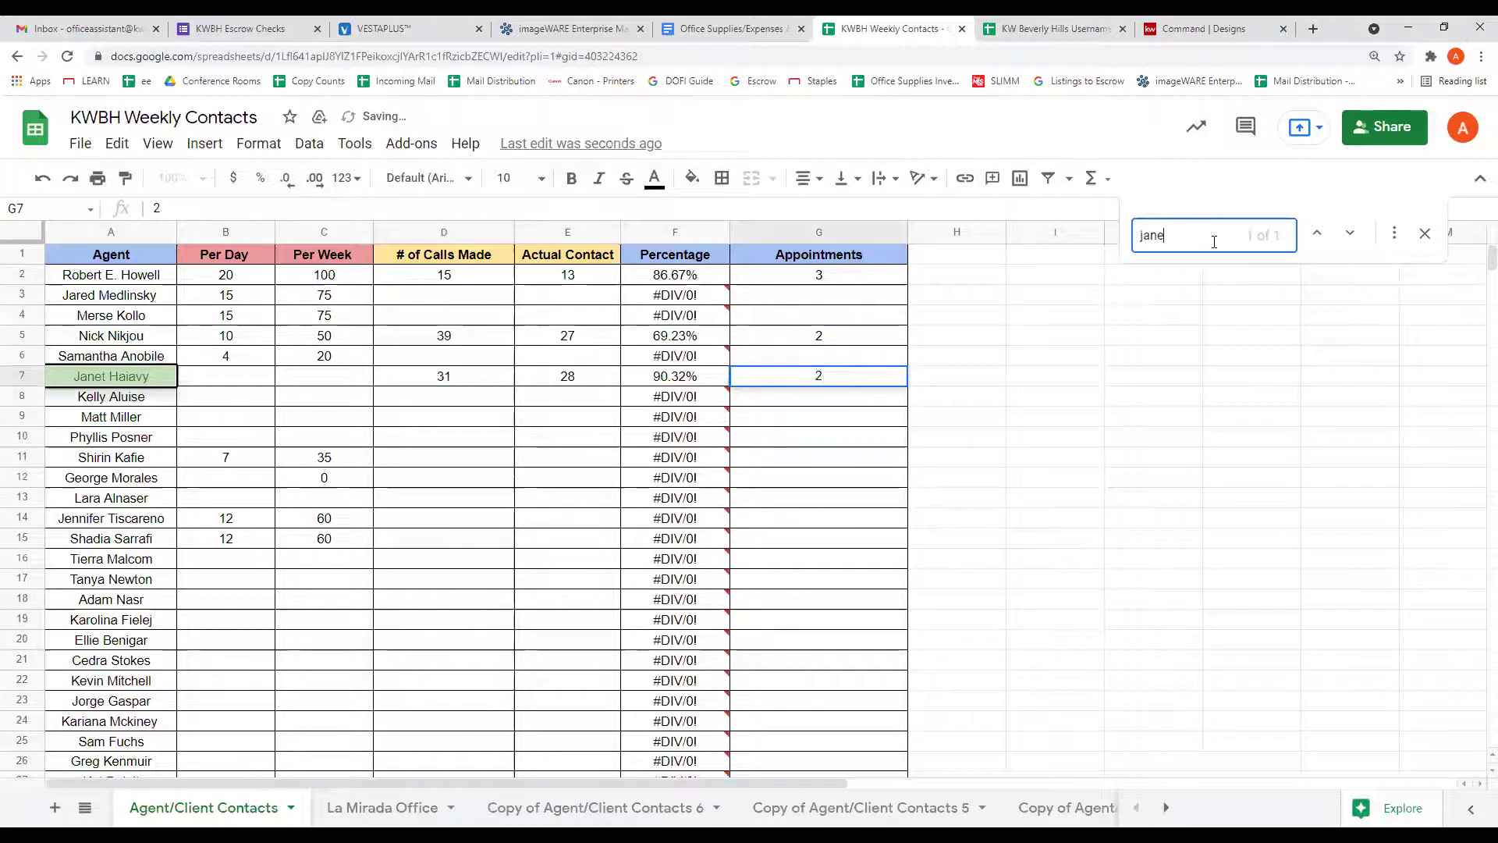
key("BackSpace")
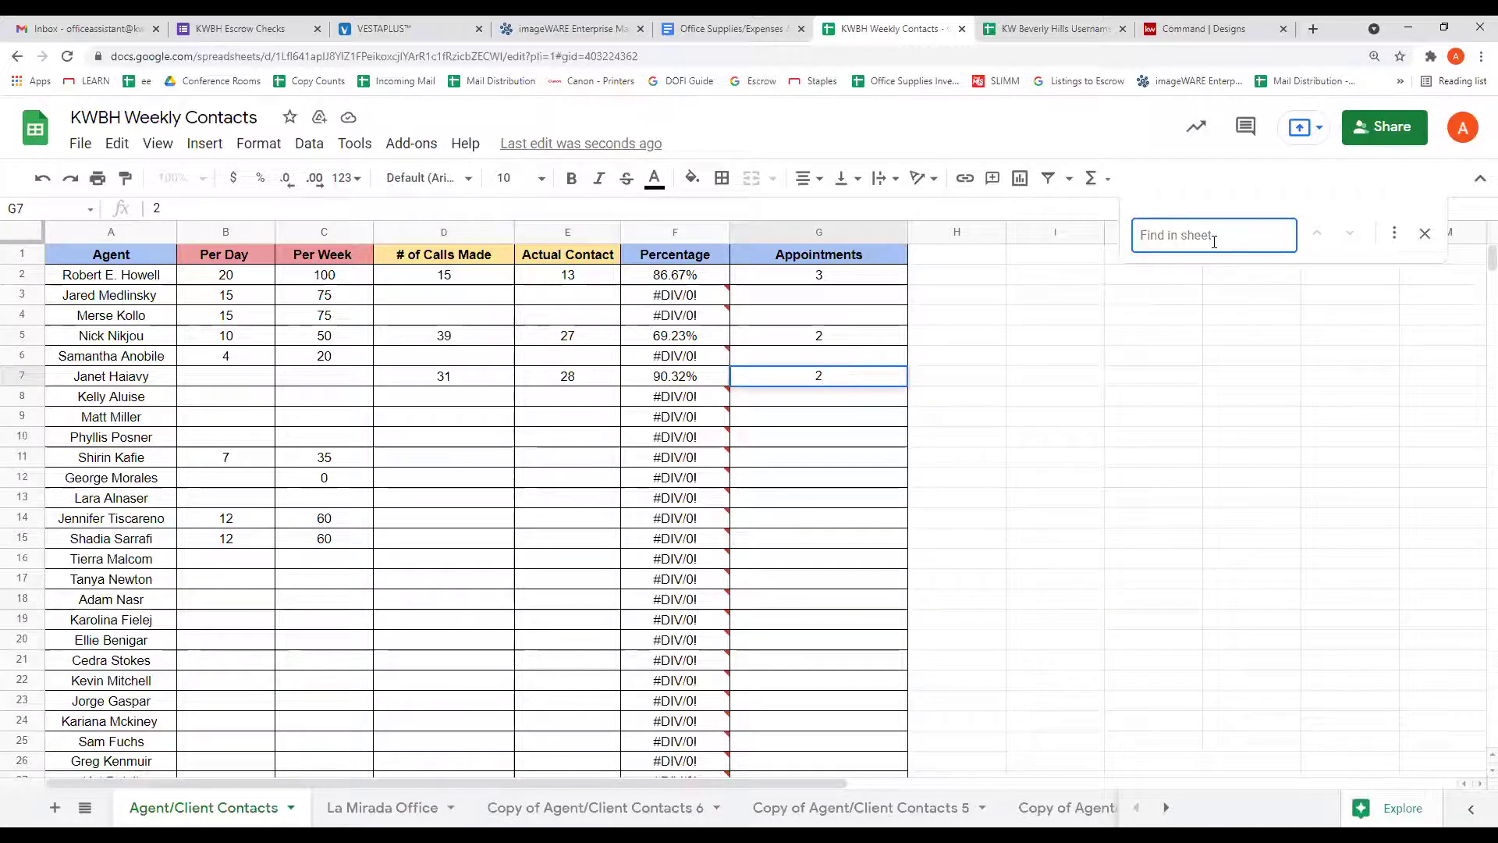
type("ke")
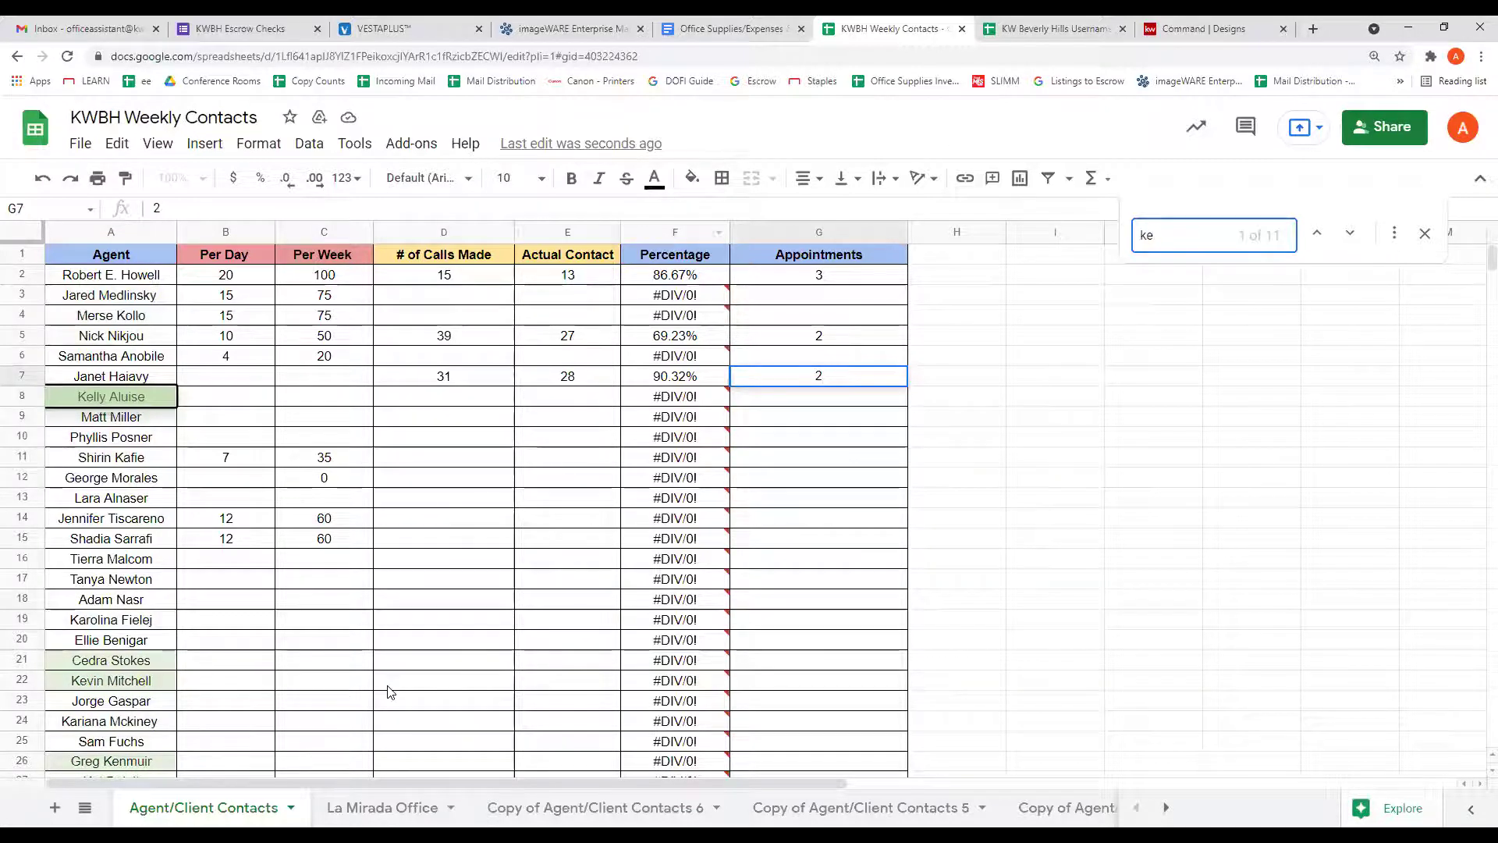
left_click(463, 679)
type("330")
key("Tab")
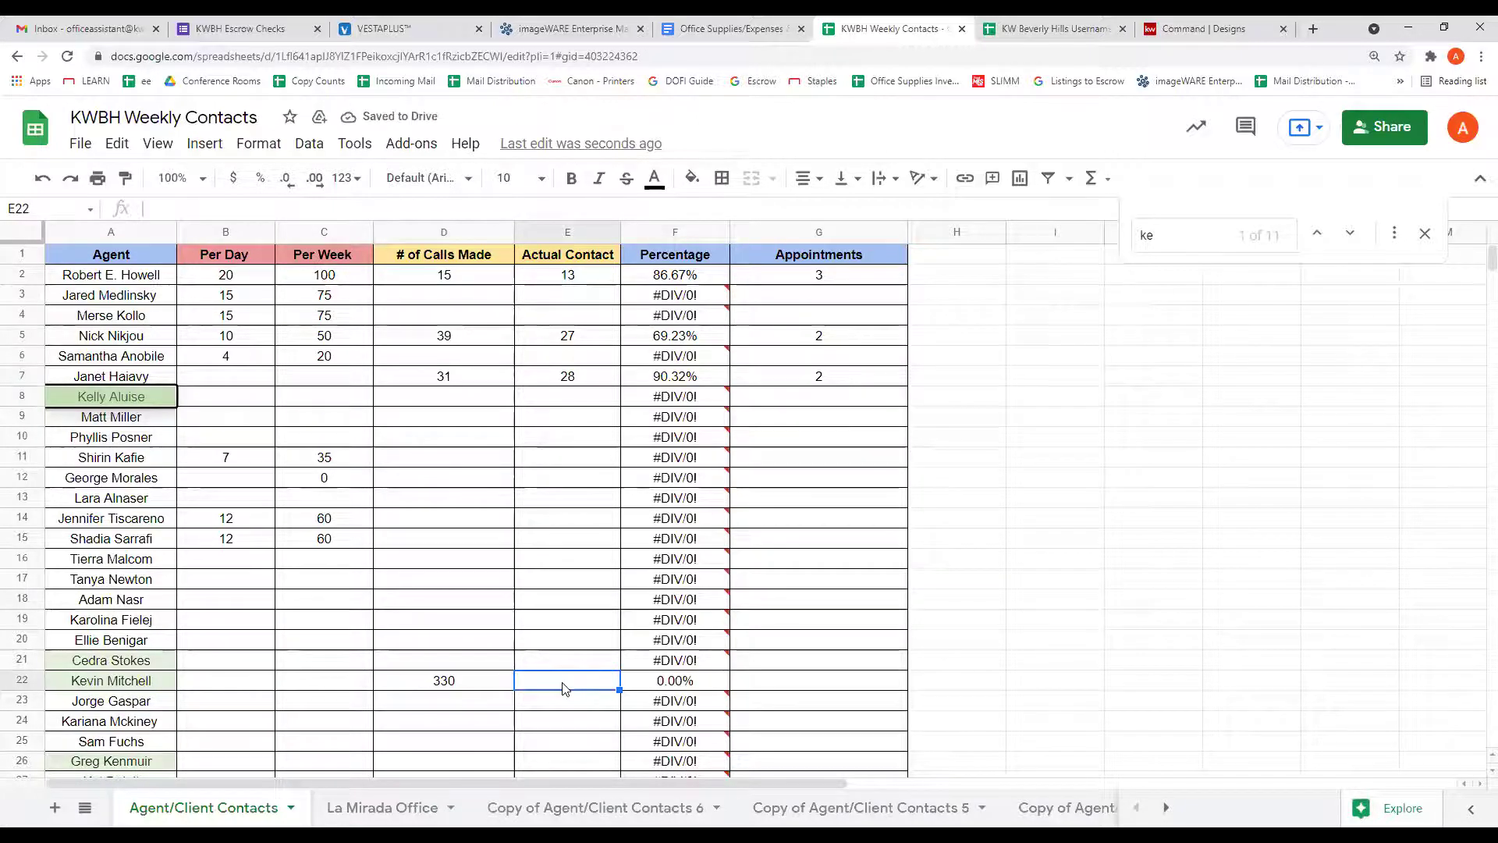
left_click(791, 677)
type("2")
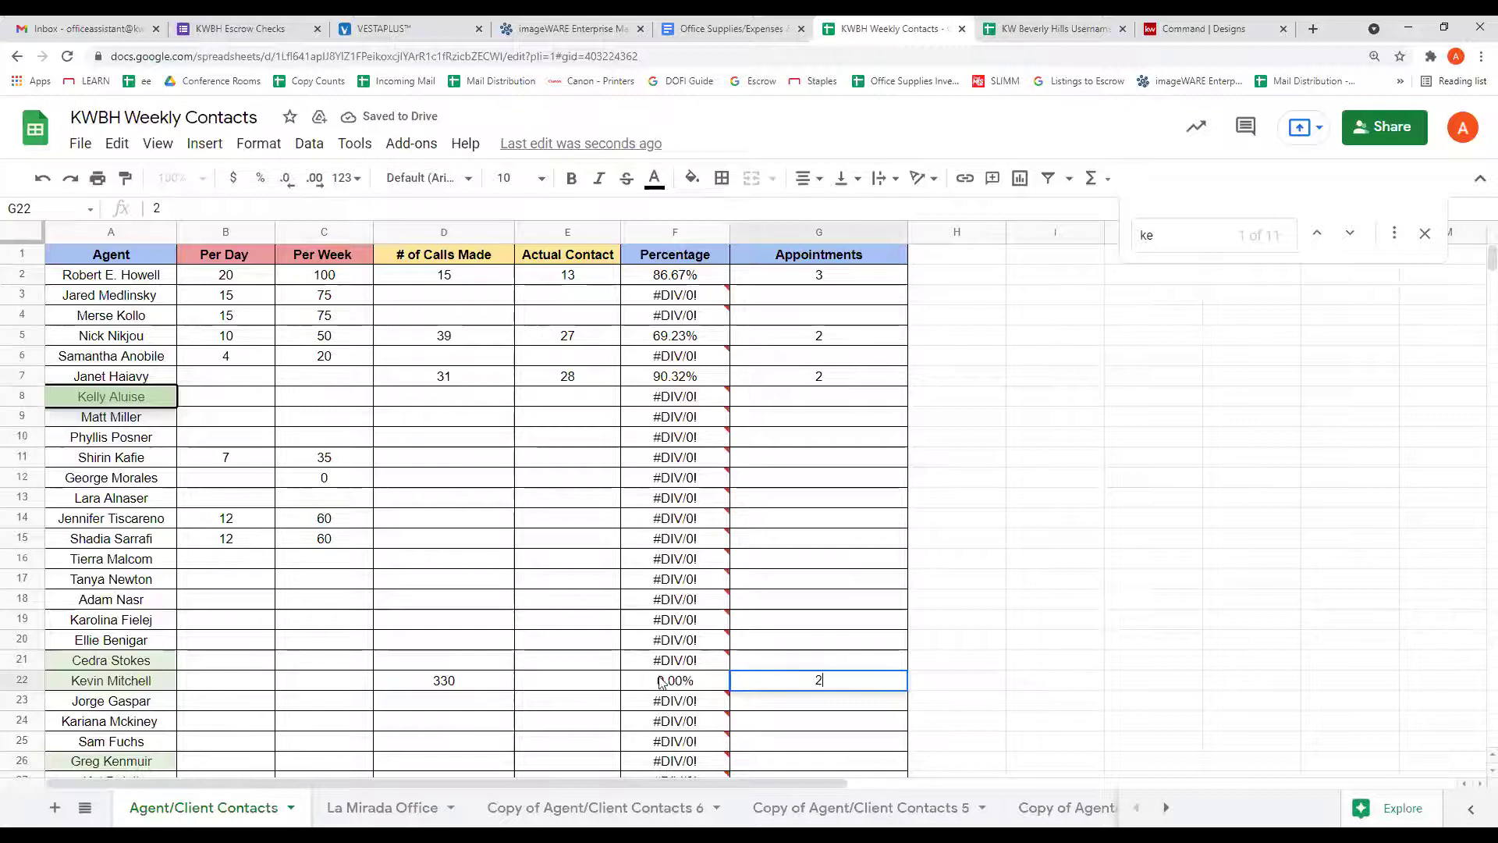
left_click(598, 687)
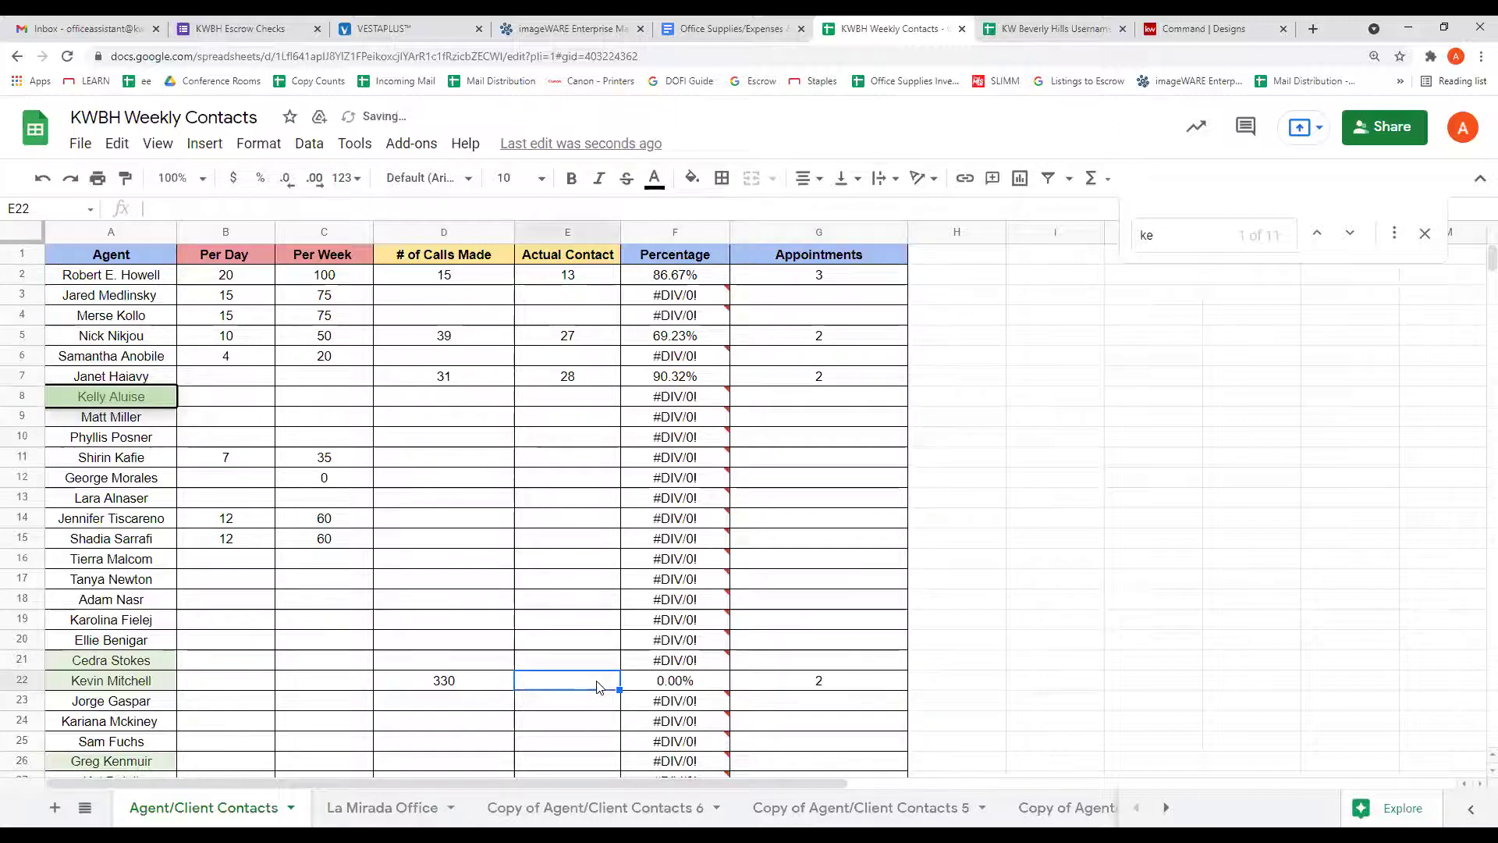
Find the agent in row 154 by first name and record 2 appointments
left_click(1193, 239)
key("BackSpace")
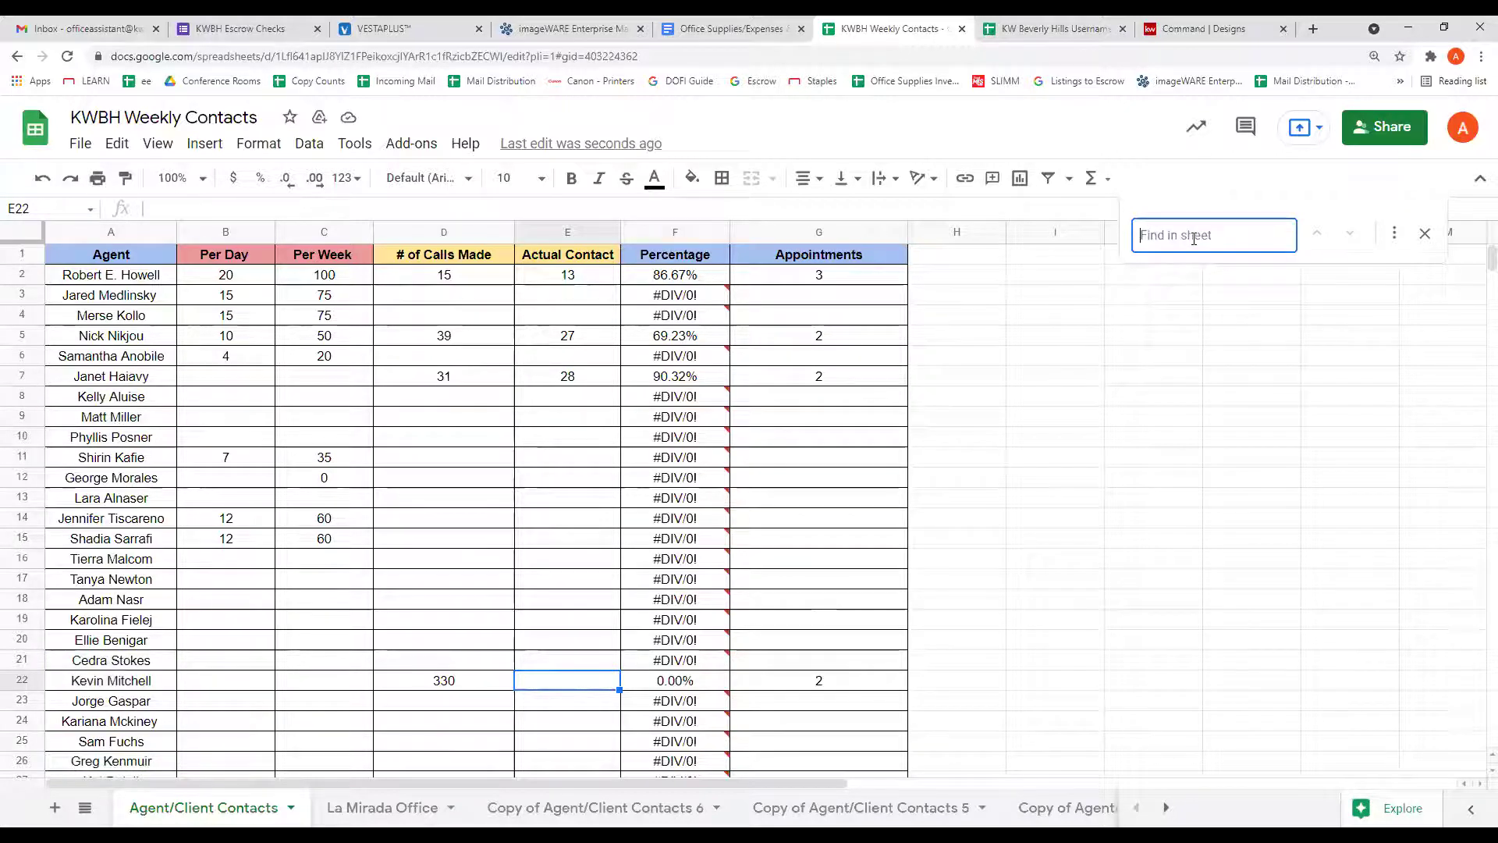
type("christian")
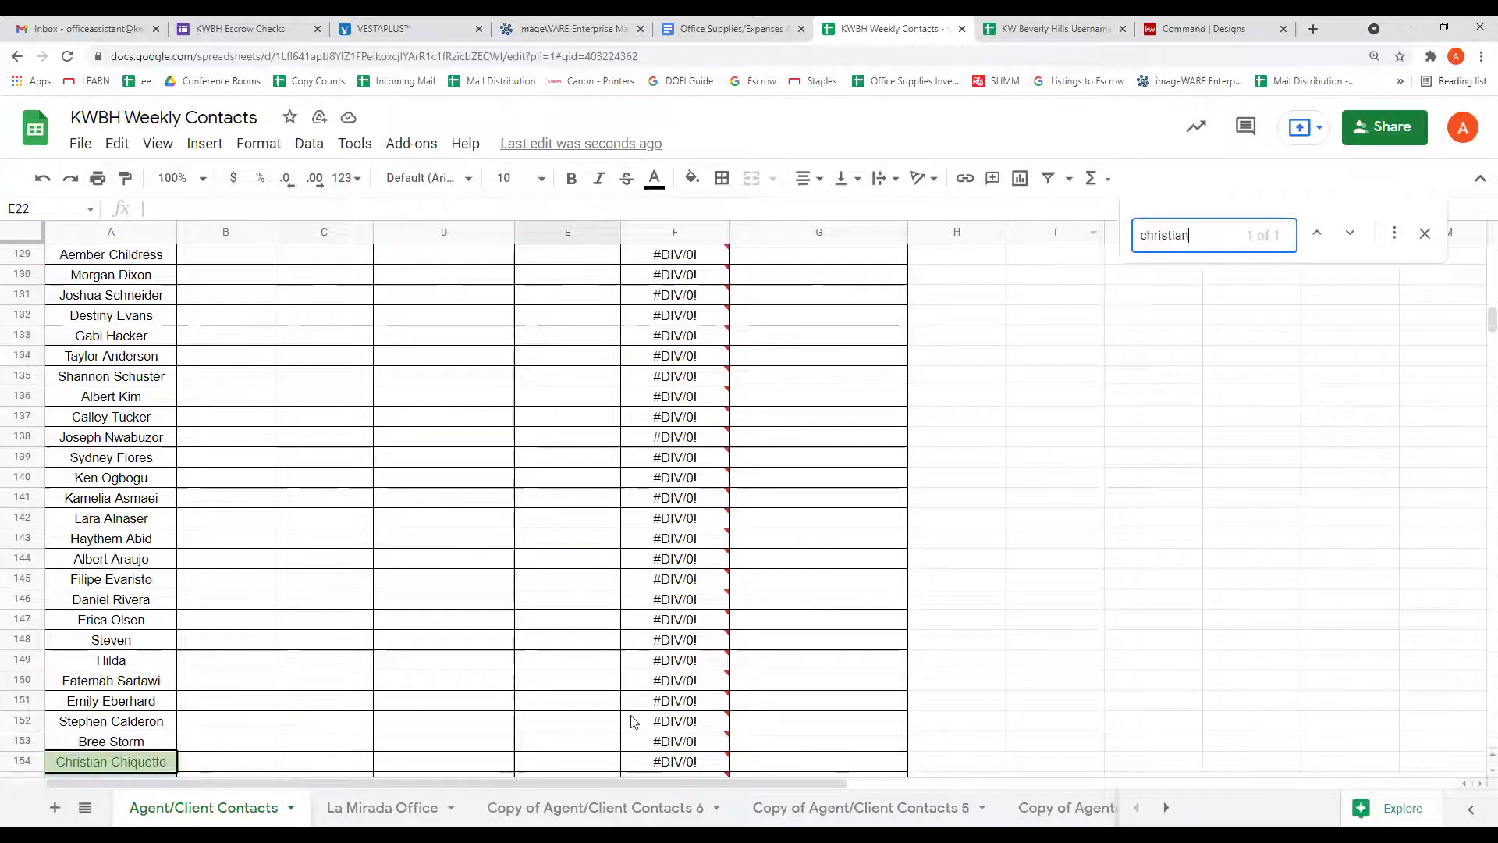
left_click(786, 762)
type("2")
left_click(547, 765)
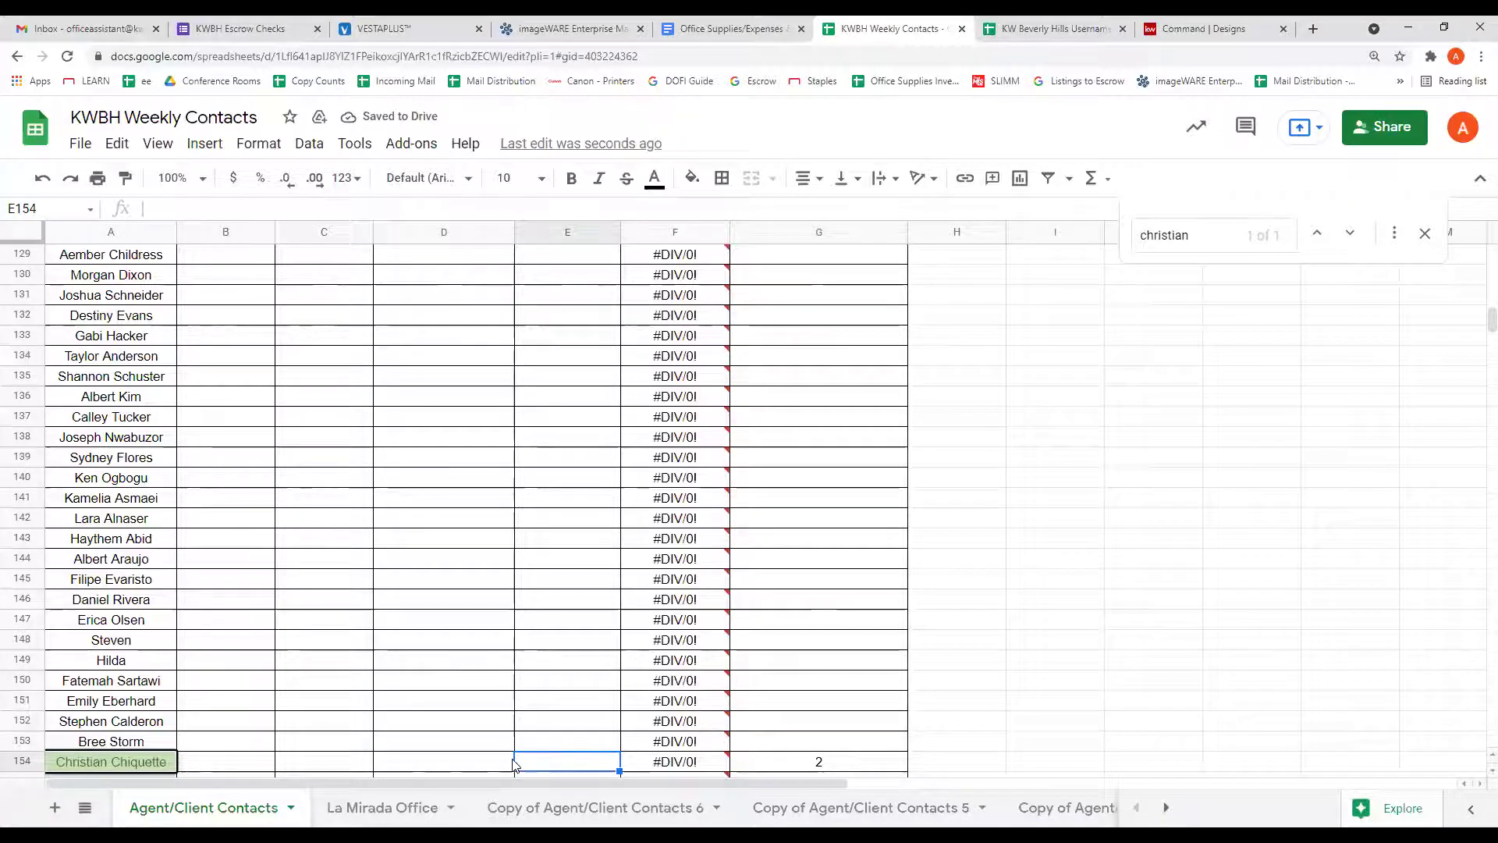
Search the sheet for the agent in row 185 by first name
scroll(1060, 484, "up", 3)
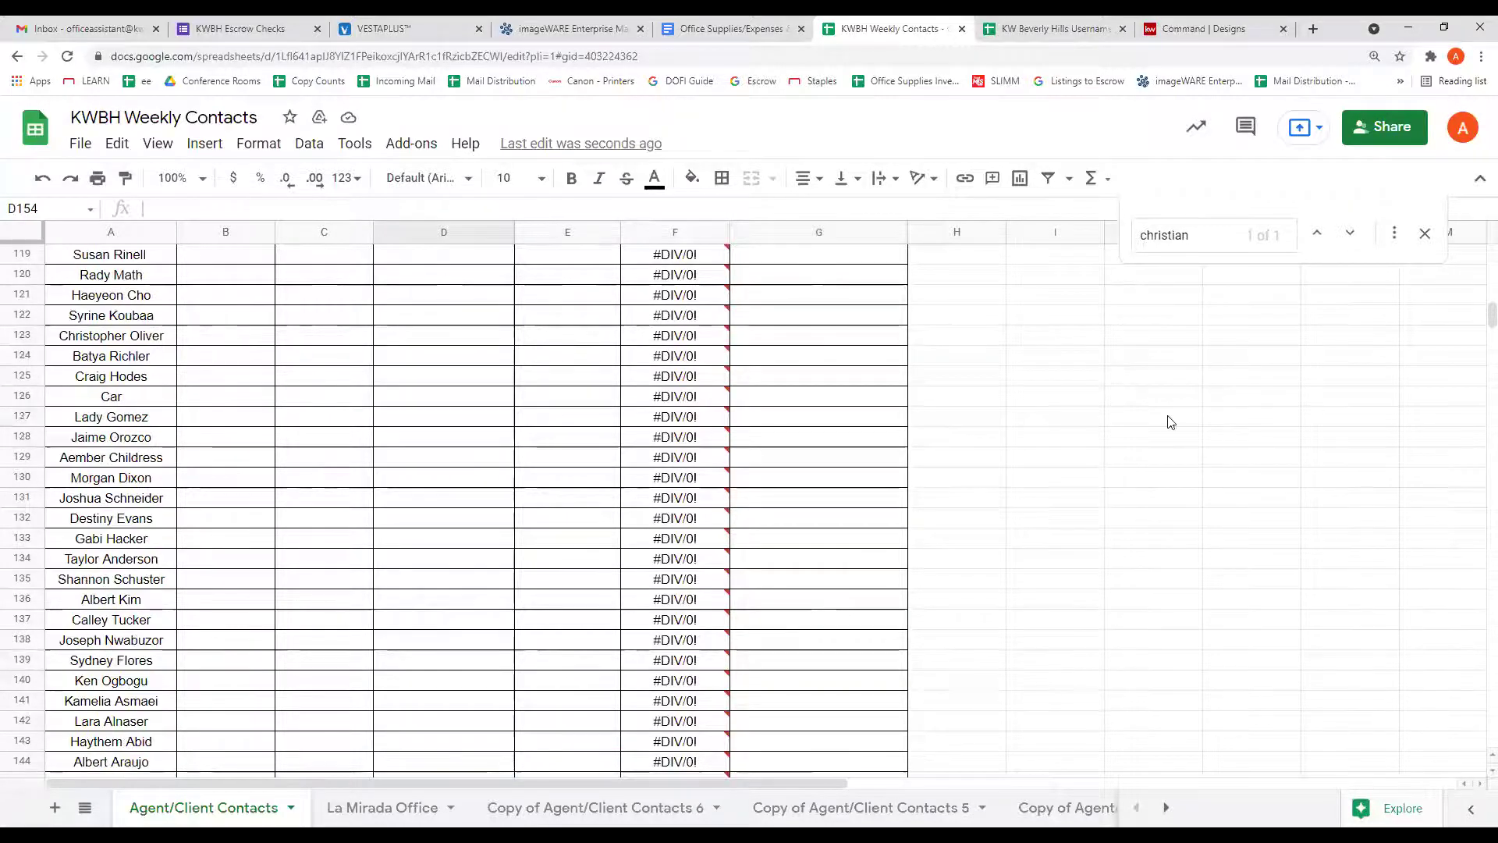
left_click(1170, 422)
left_click(1196, 238)
type("ma")
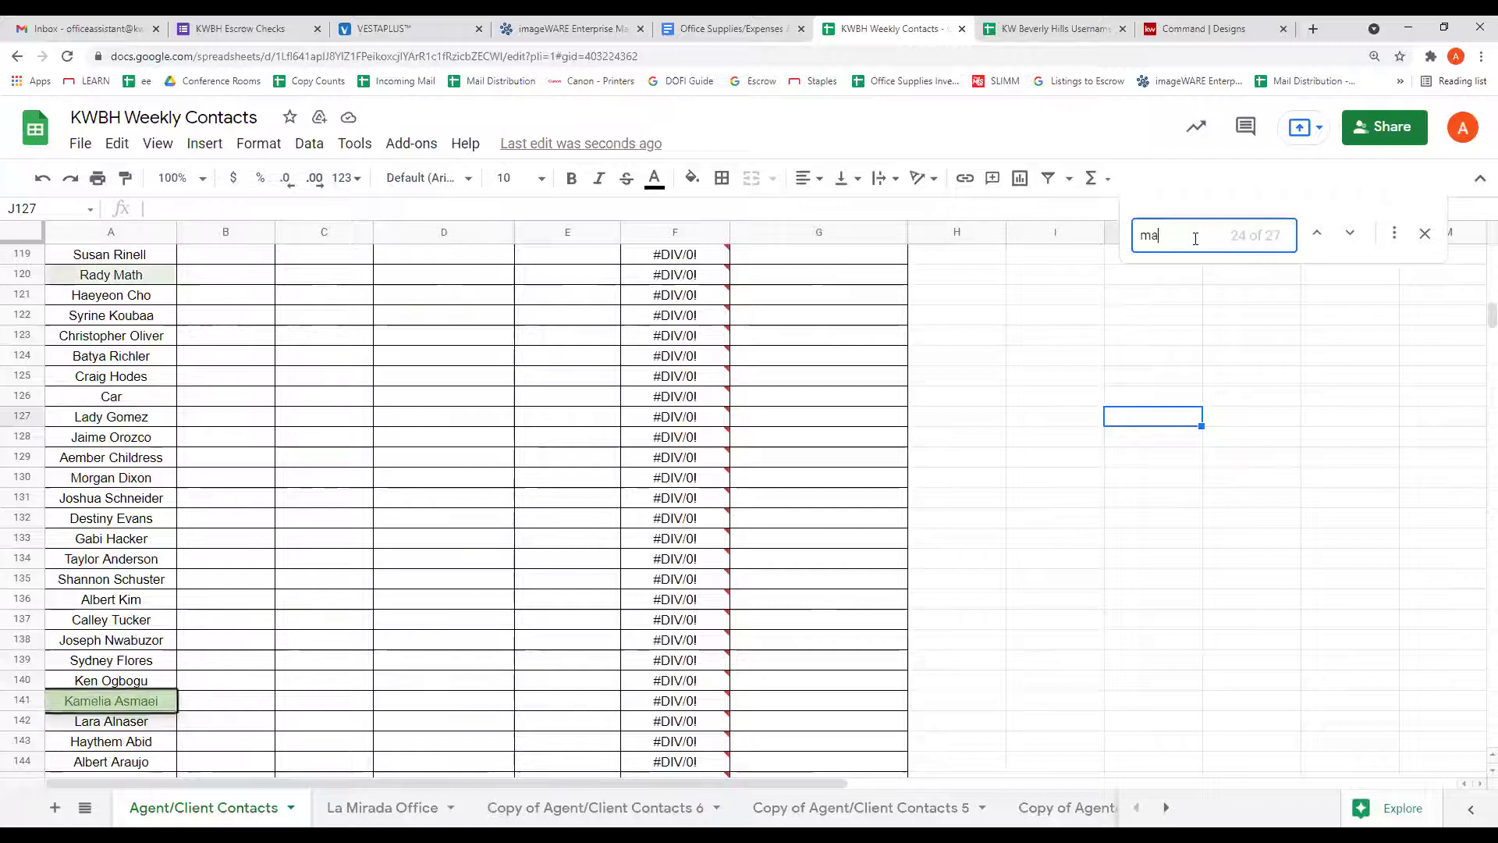
type("tth")
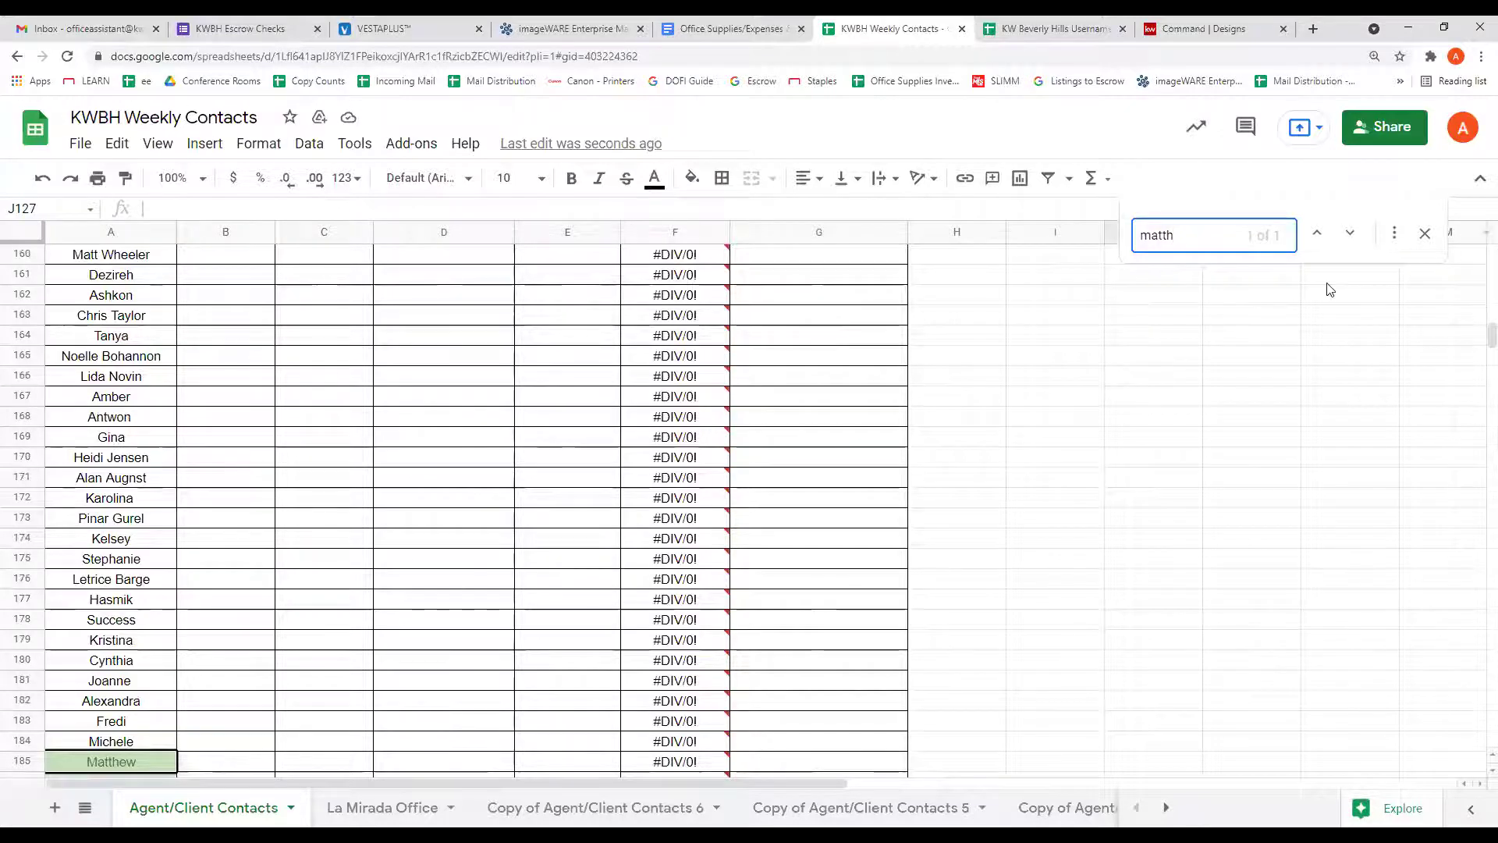
Search for the agent in row 173 by first name and check the calls made and appointments cells
double_click(1195, 236)
key("BackSpace")
type("pinar")
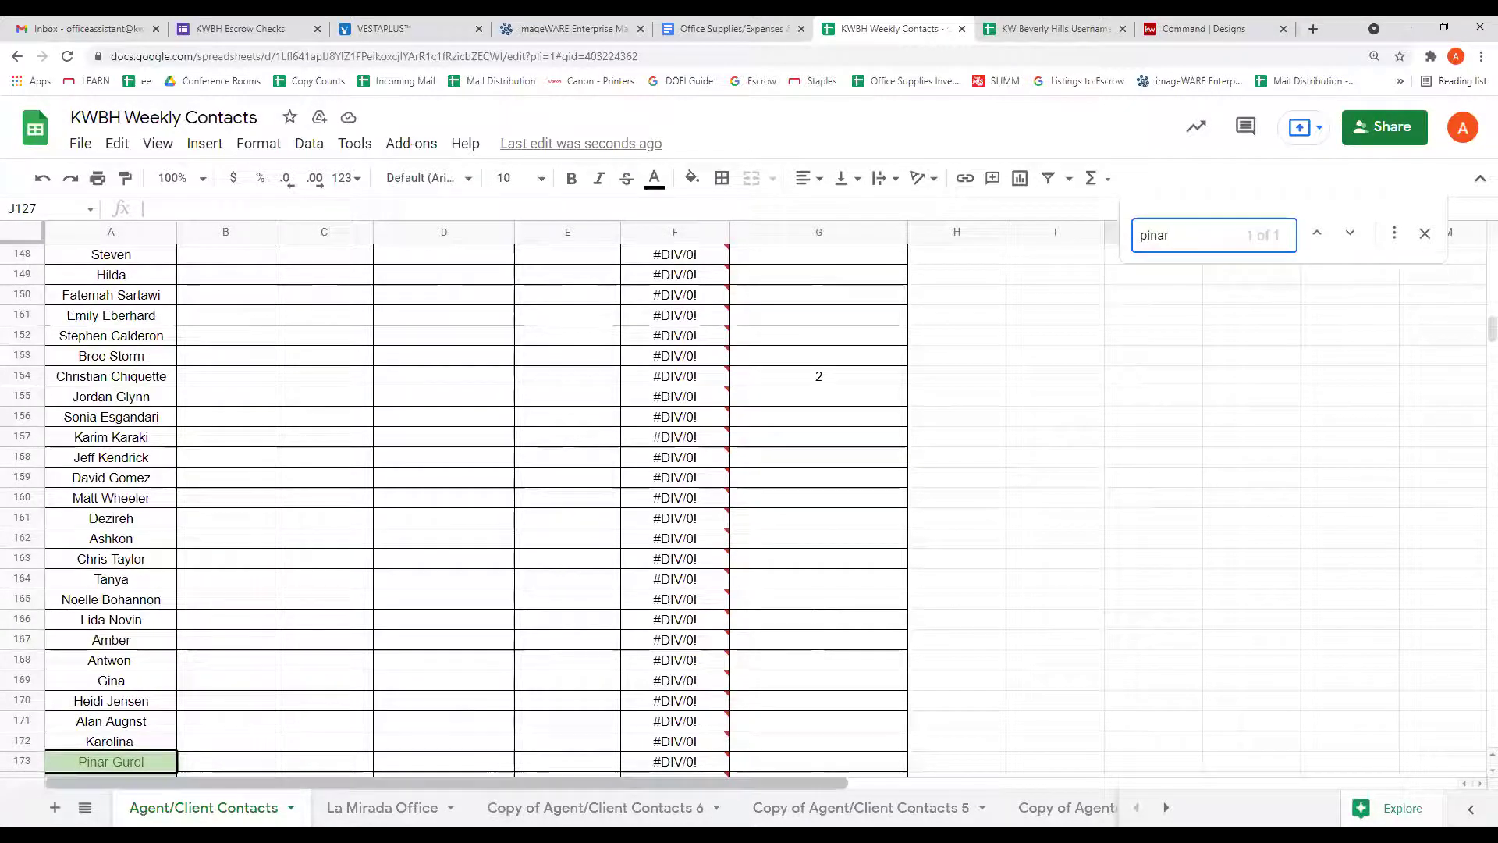
left_click(444, 768)
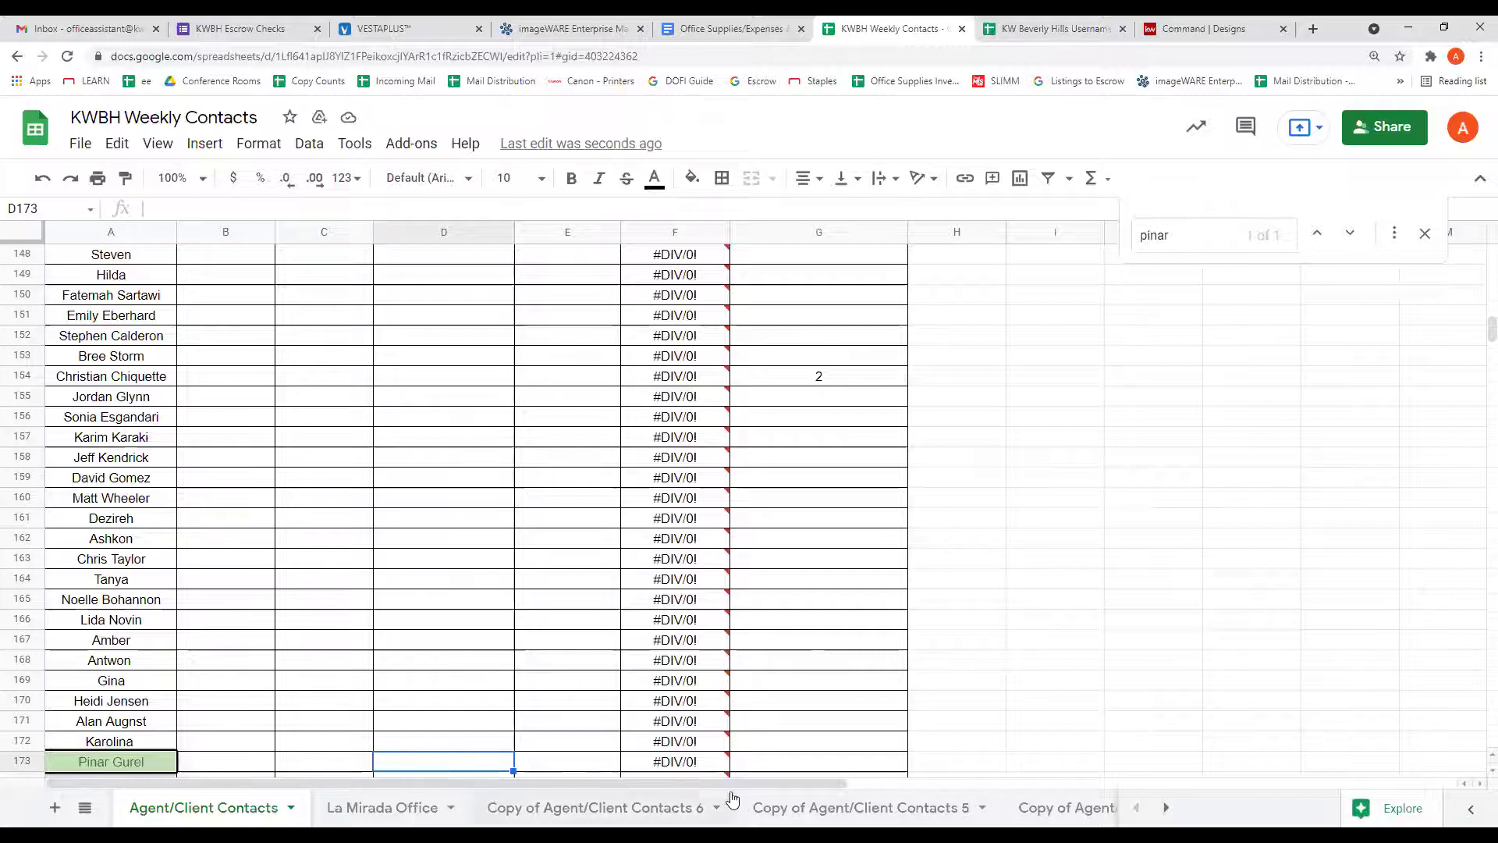
left_click(1330, 643)
left_click(882, 761)
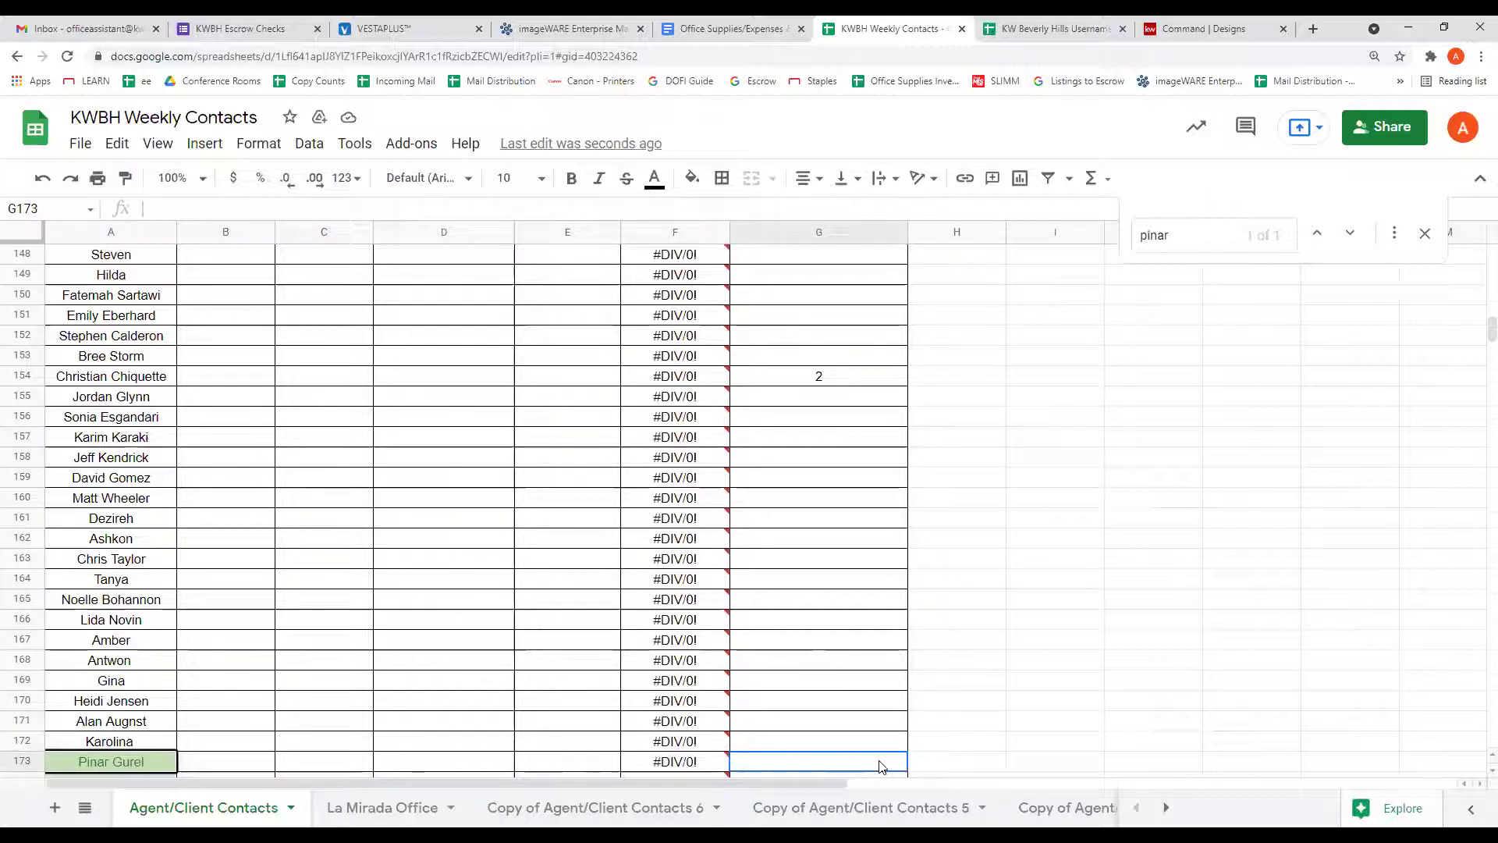
left_click(1277, 602)
Find the agent in row 132 by first name and record 75 calls made and 7 actual contacts
scroll(1277, 601, "up", 6)
left_click(1189, 237)
type("de3s")
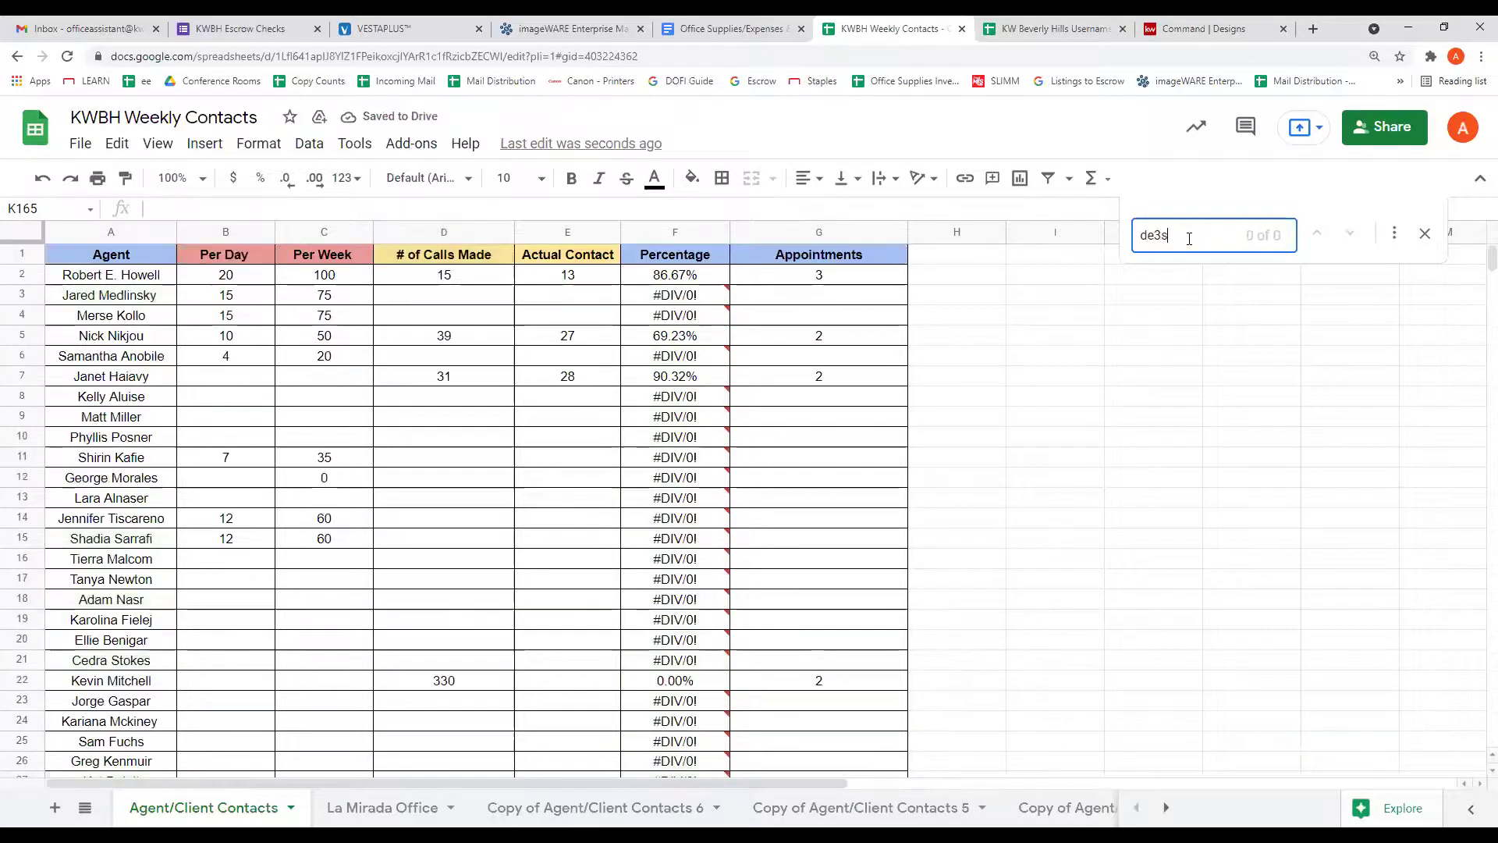
key("BackSpace")
key("BackSpace")
type("st")
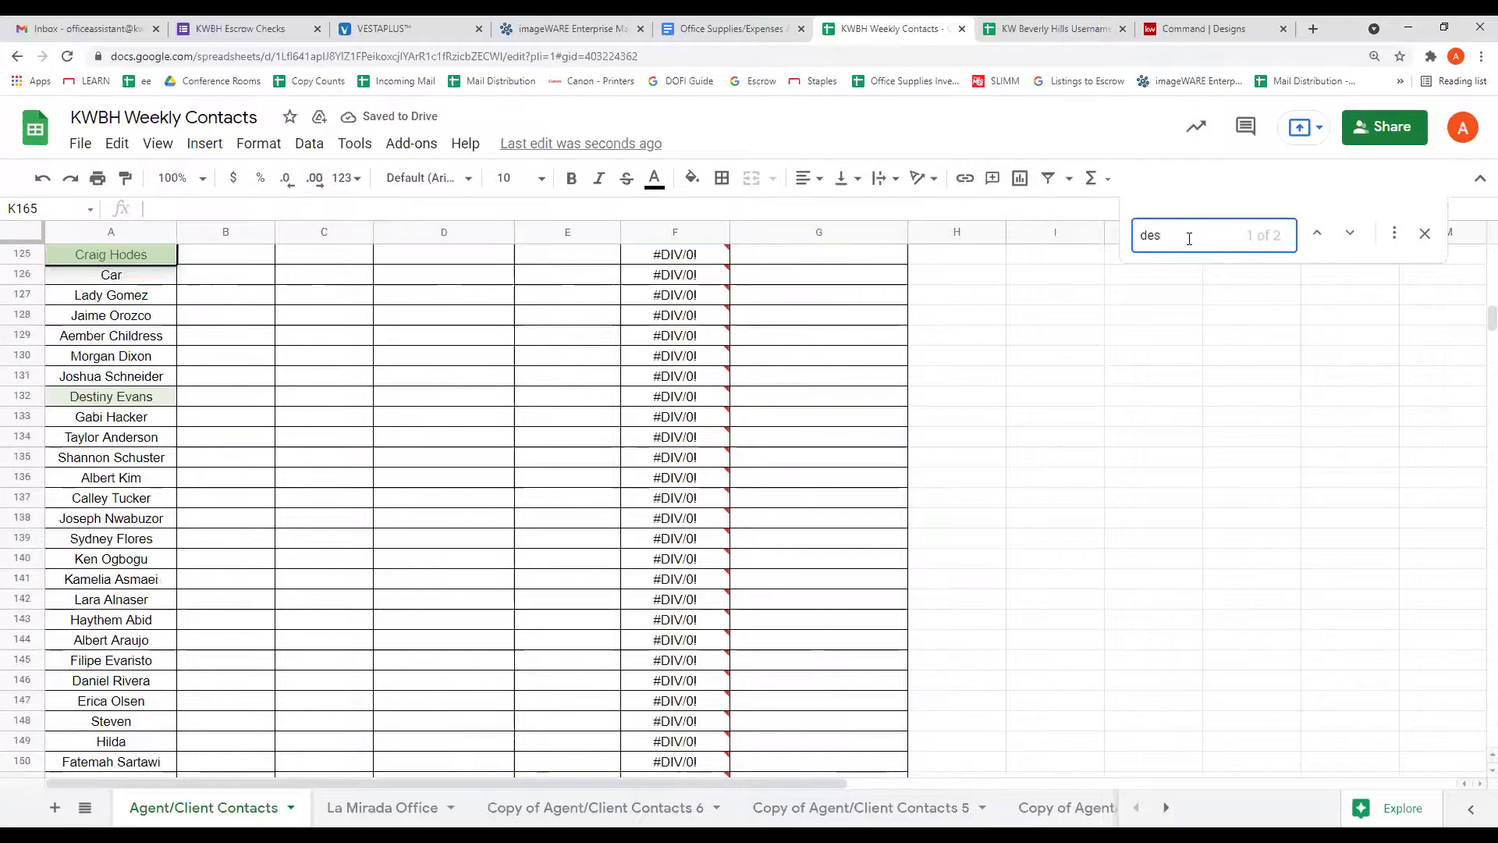
left_click(467, 398)
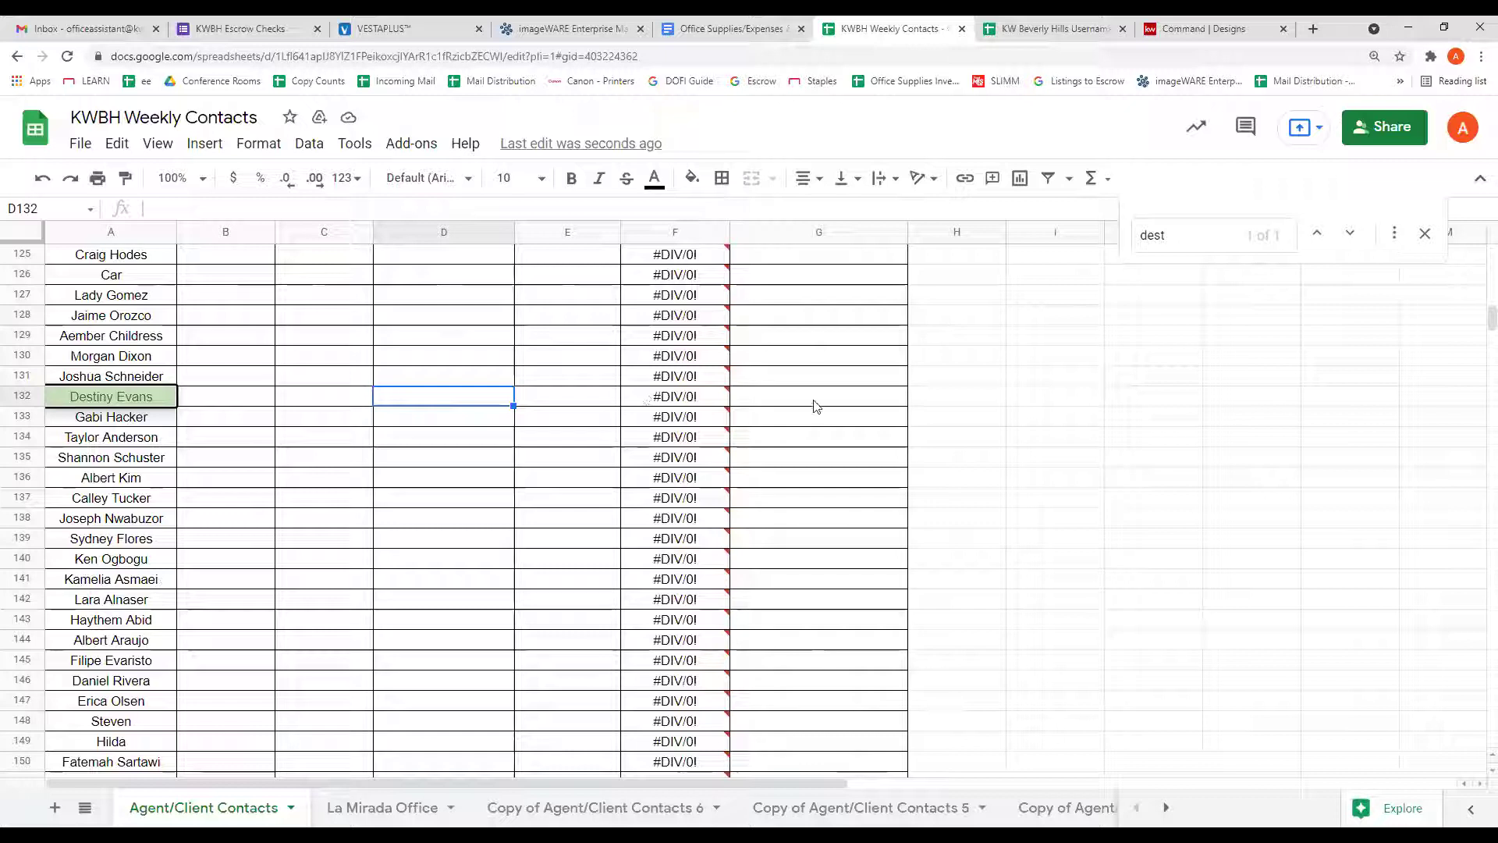
mouse_move(705, 409)
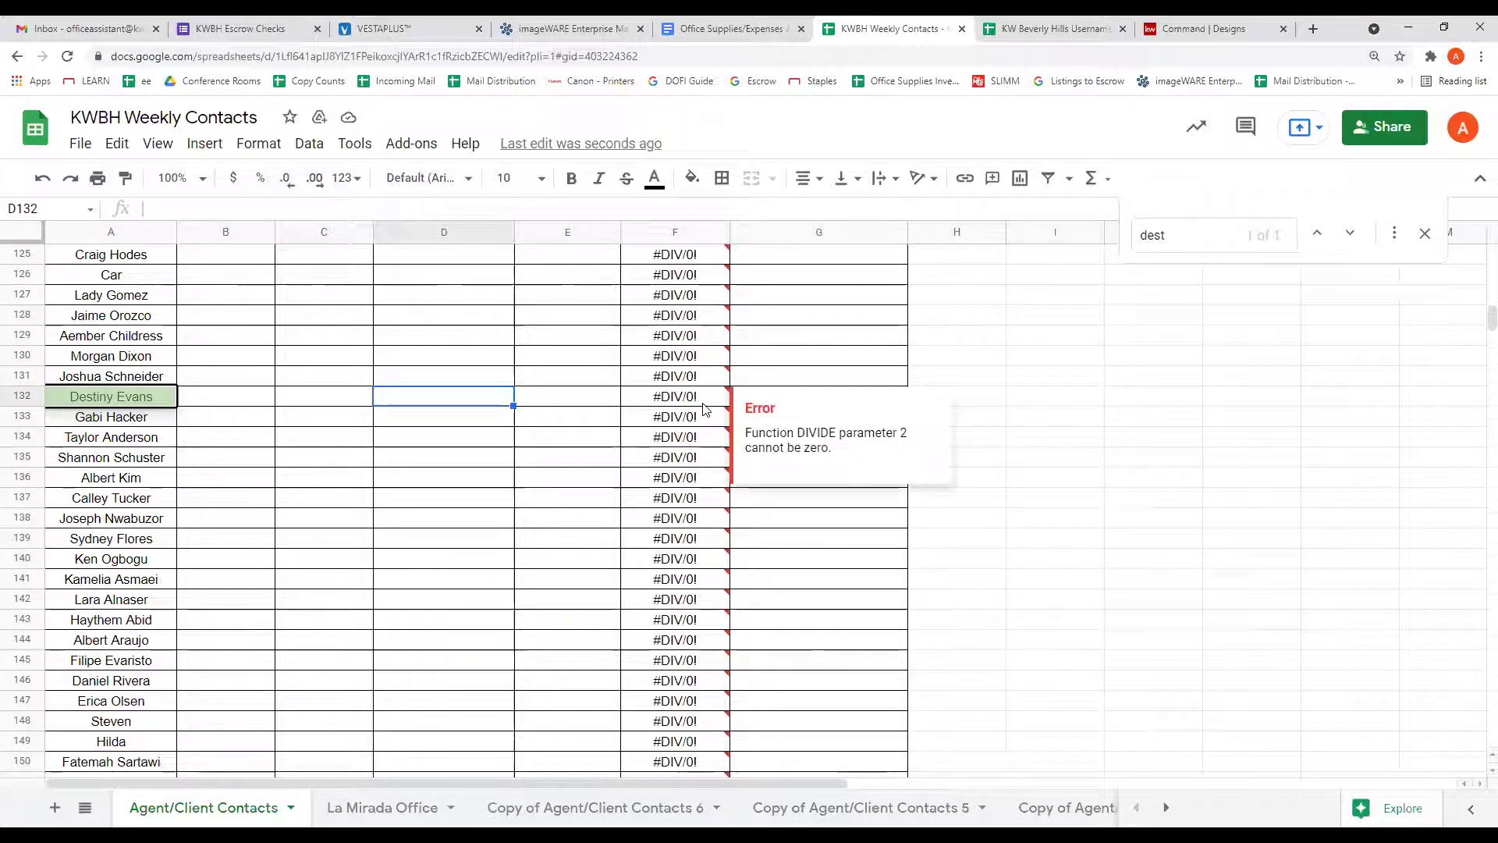
type("75")
mouse_move(673, 462)
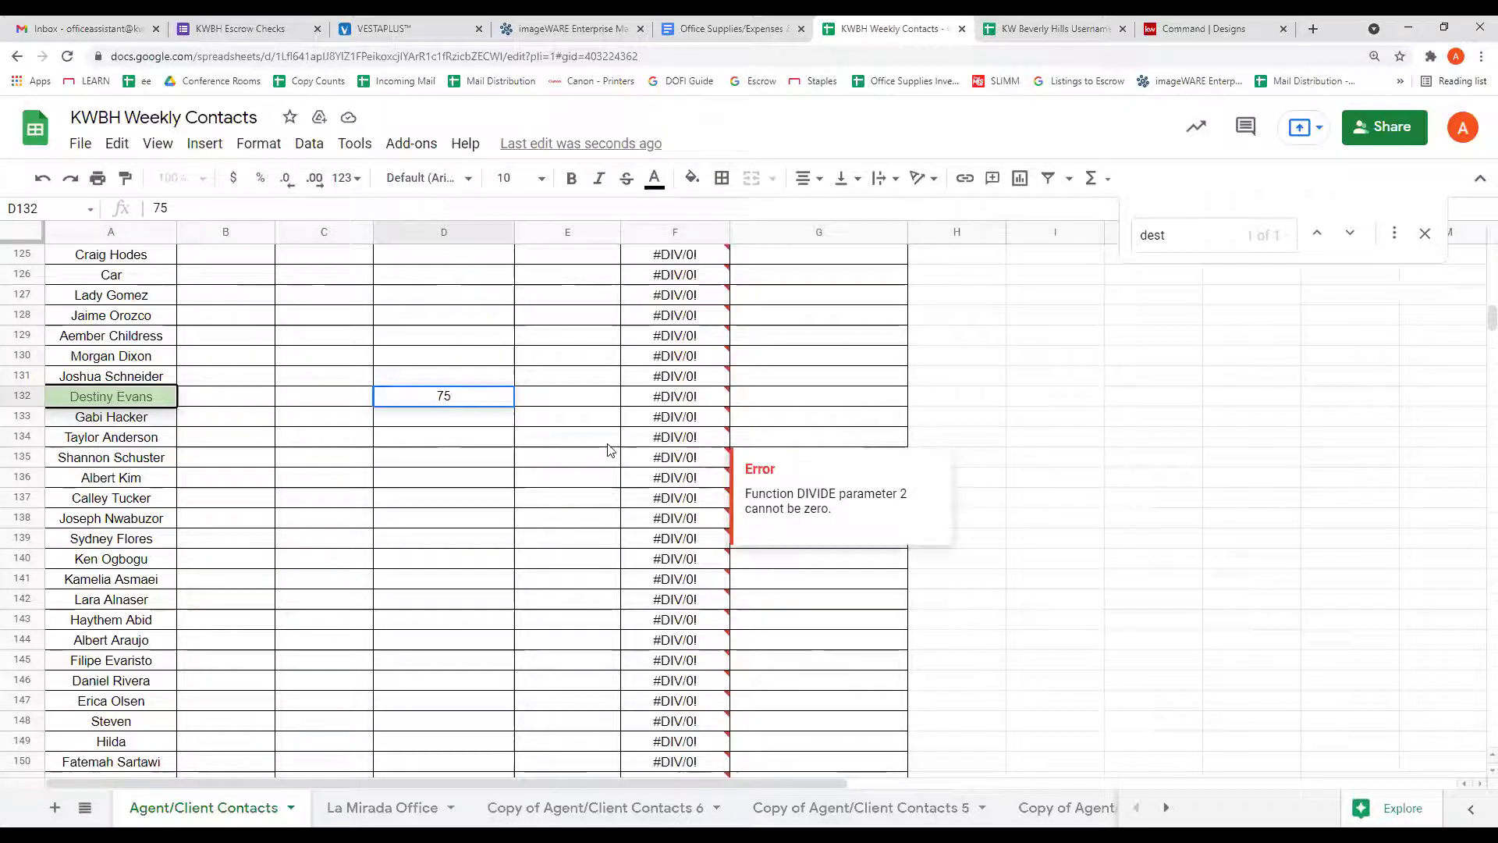
key("Tab")
type("7")
left_click(1043, 421)
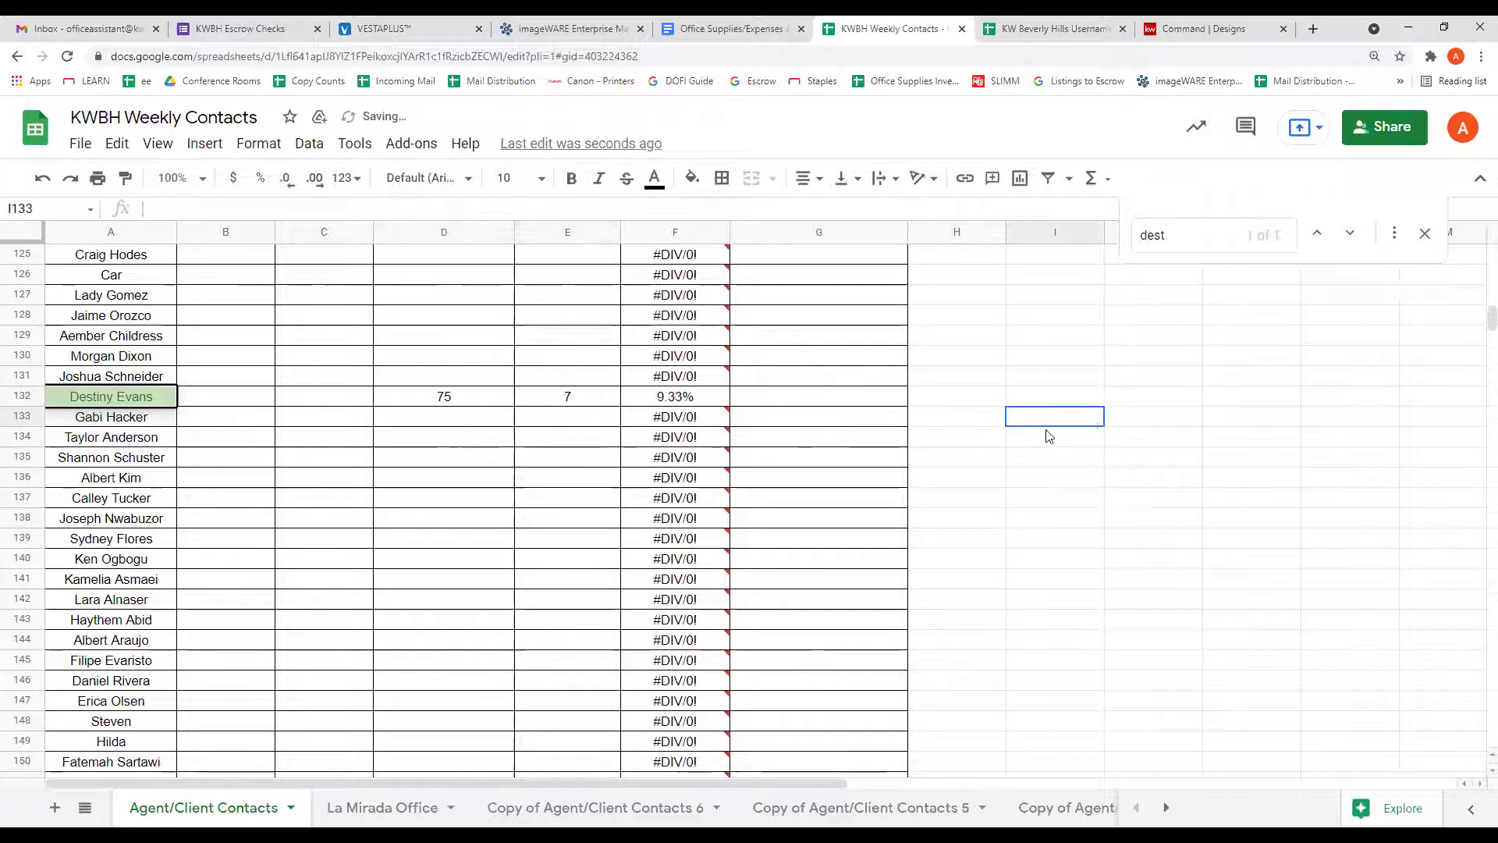
Search the sheet for the agent in row 110 by first name
scroll(1053, 421, "down", 6)
left_click(1186, 236)
key("BackSpace")
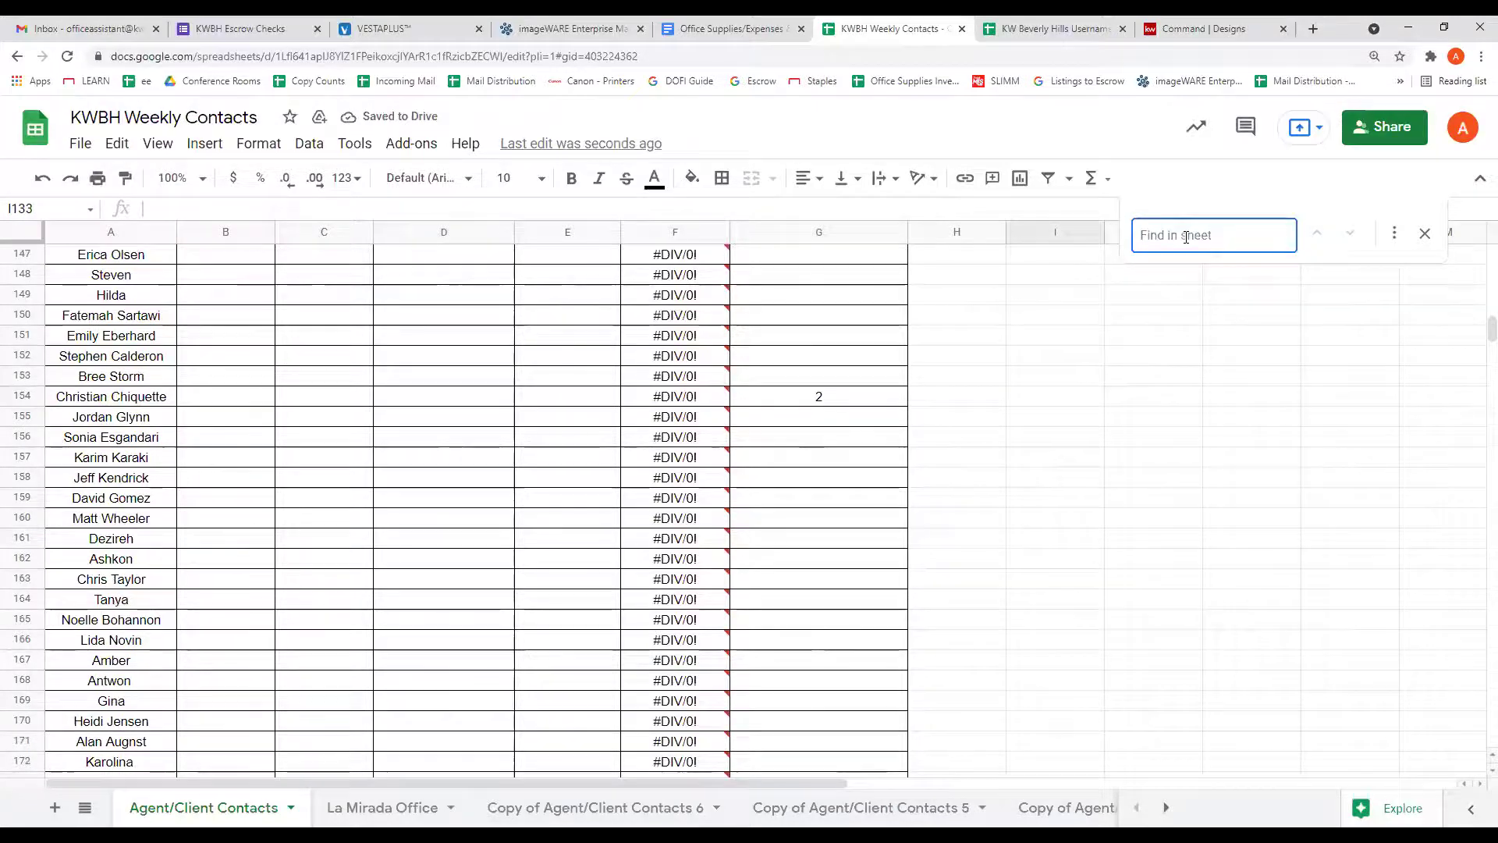
type("an")
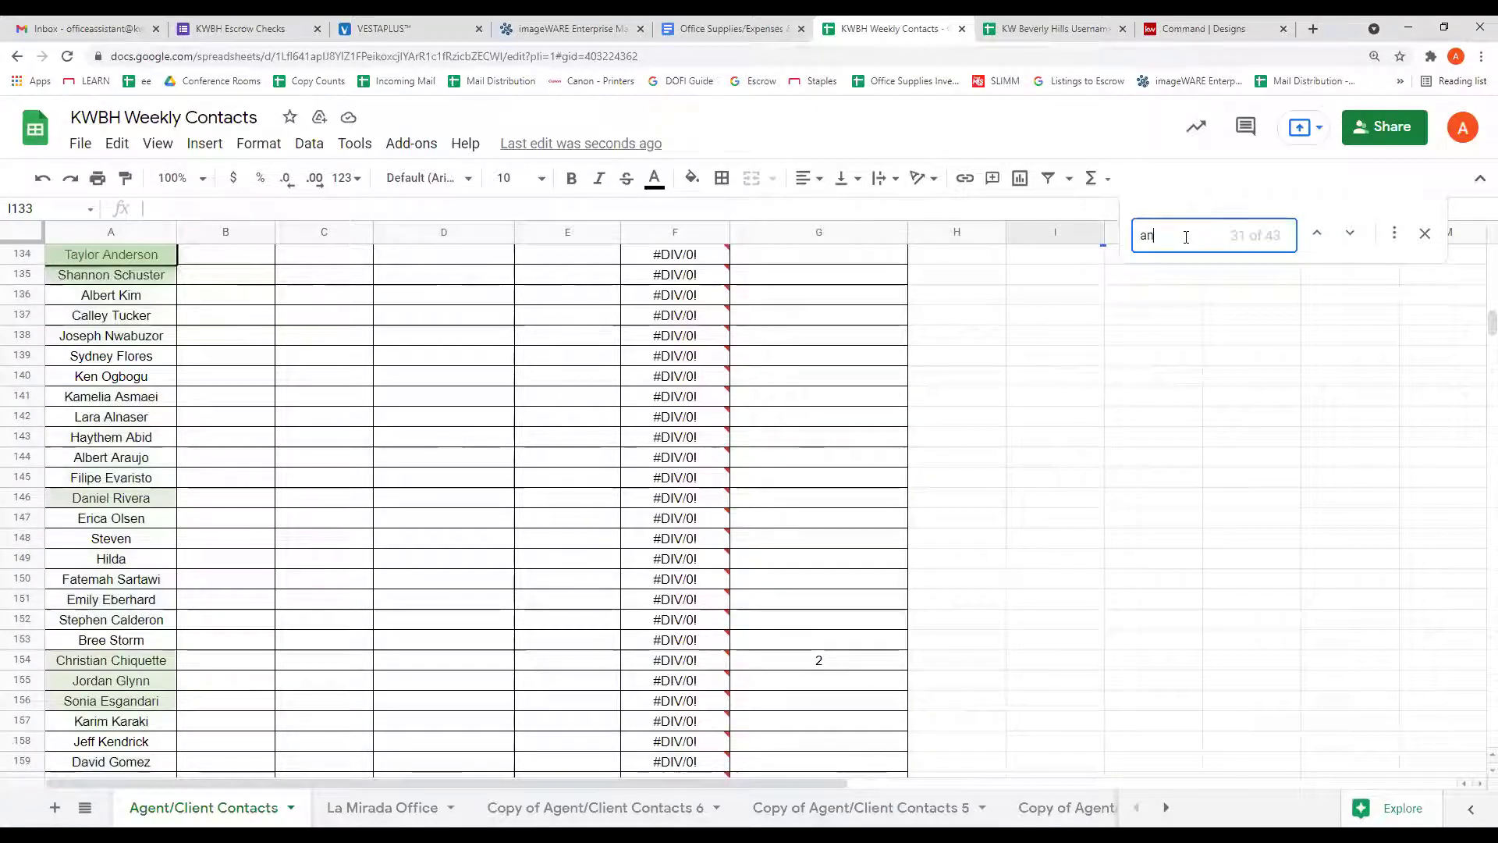
type("ge")
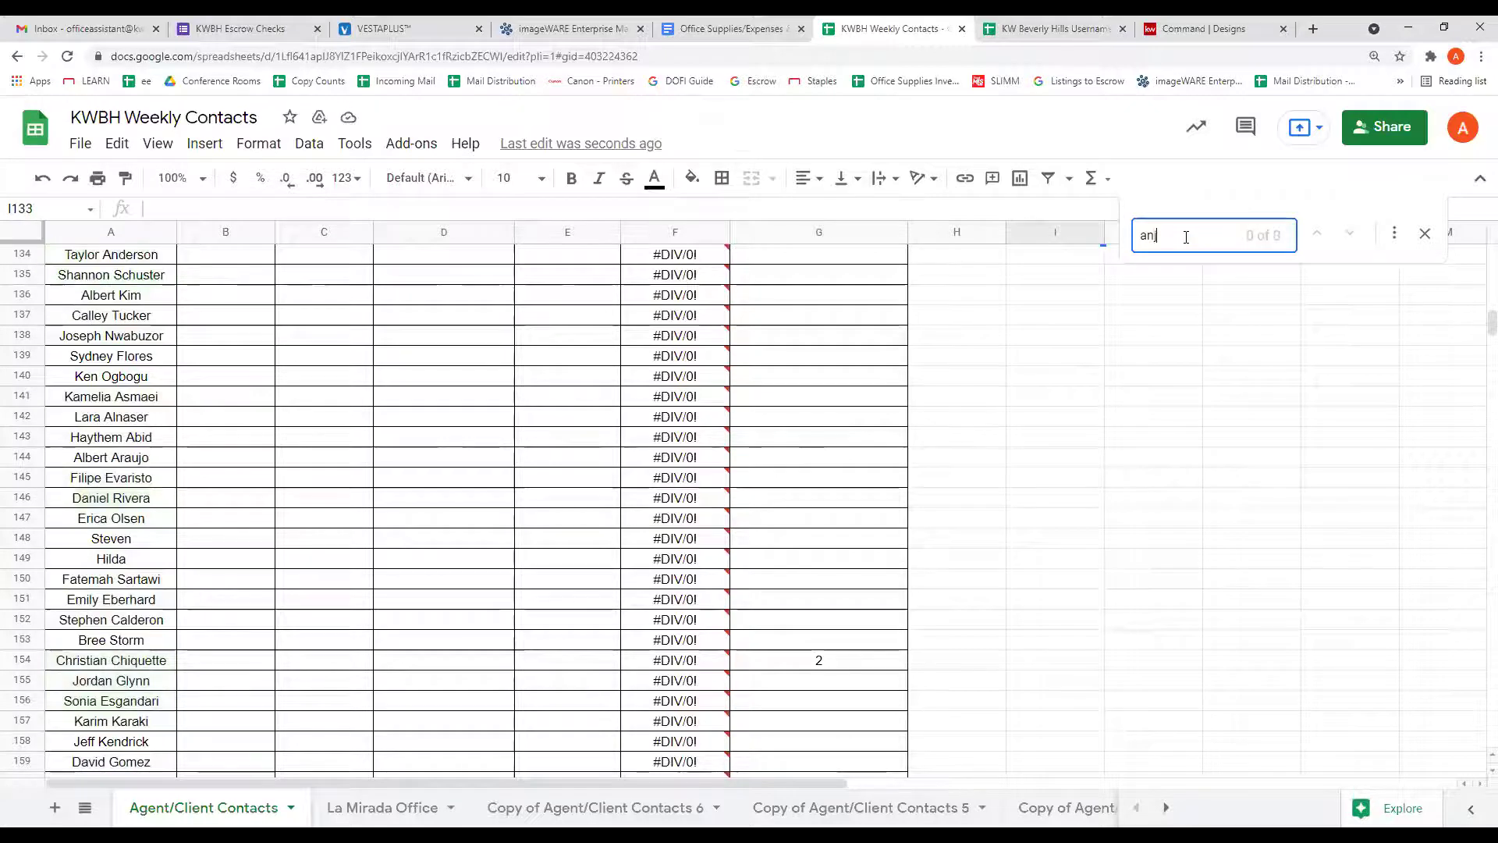
type("li")
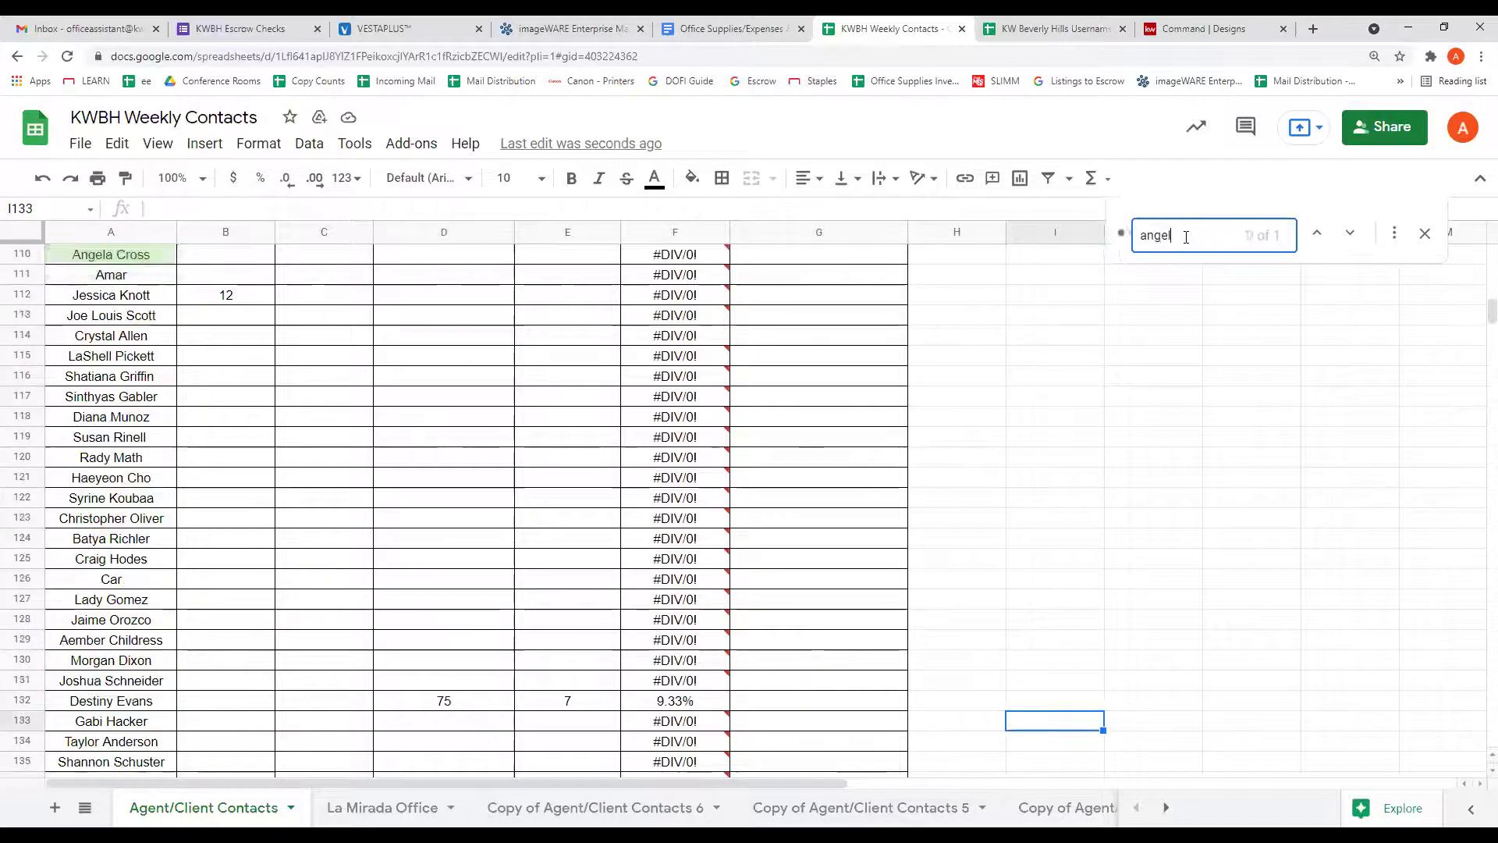
Search for the agent in row 149 by first name and check that row's calls made cell
key("BackSpace")
key("BackSpace")
key("BackSpace")
key("BackSpace")
key("BackSpace")
key("BackSpace")
type("hild")
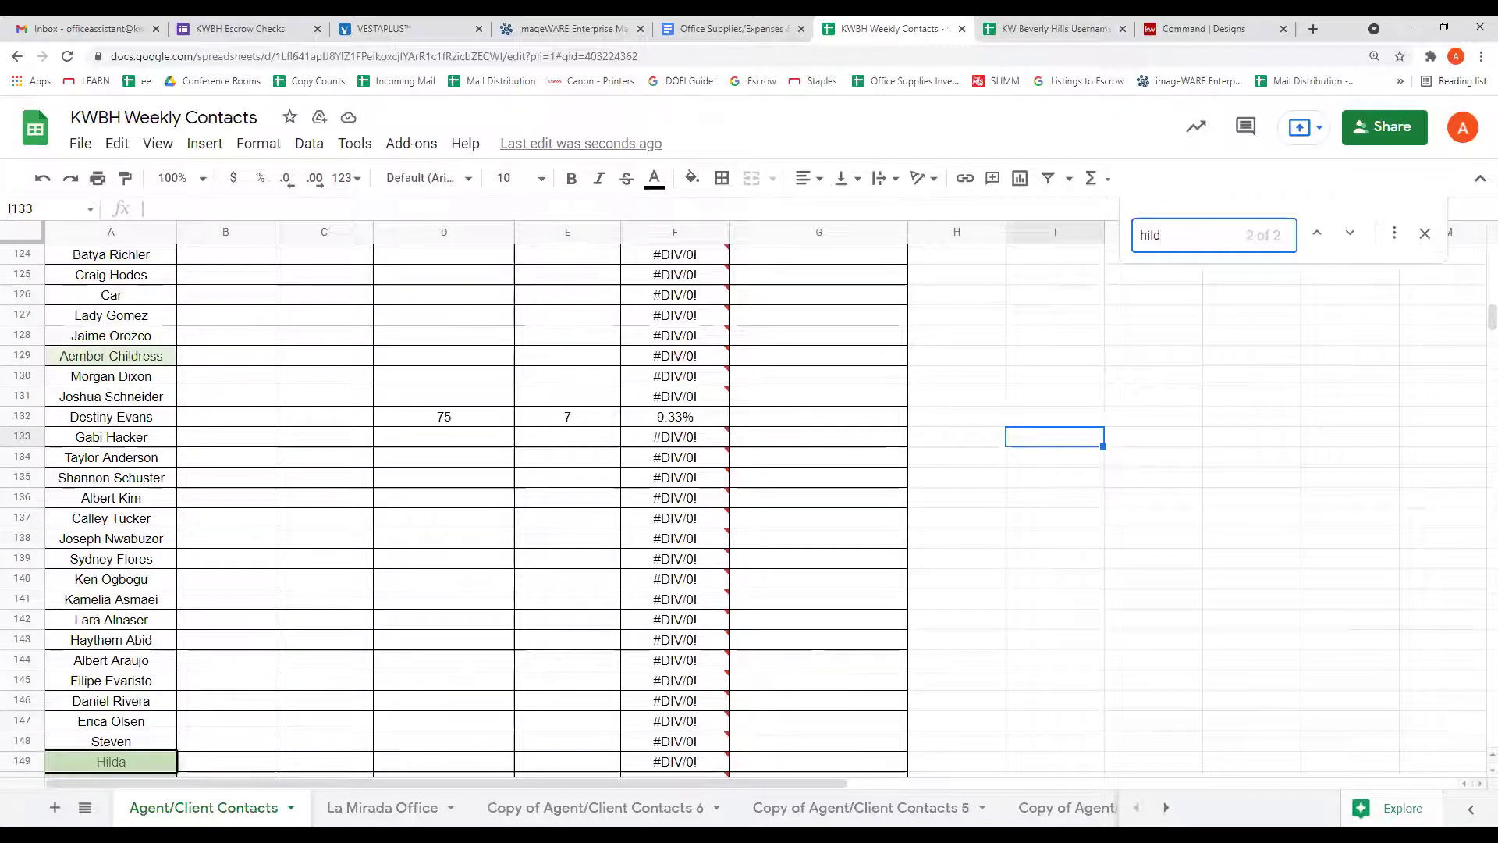
left_click(427, 763)
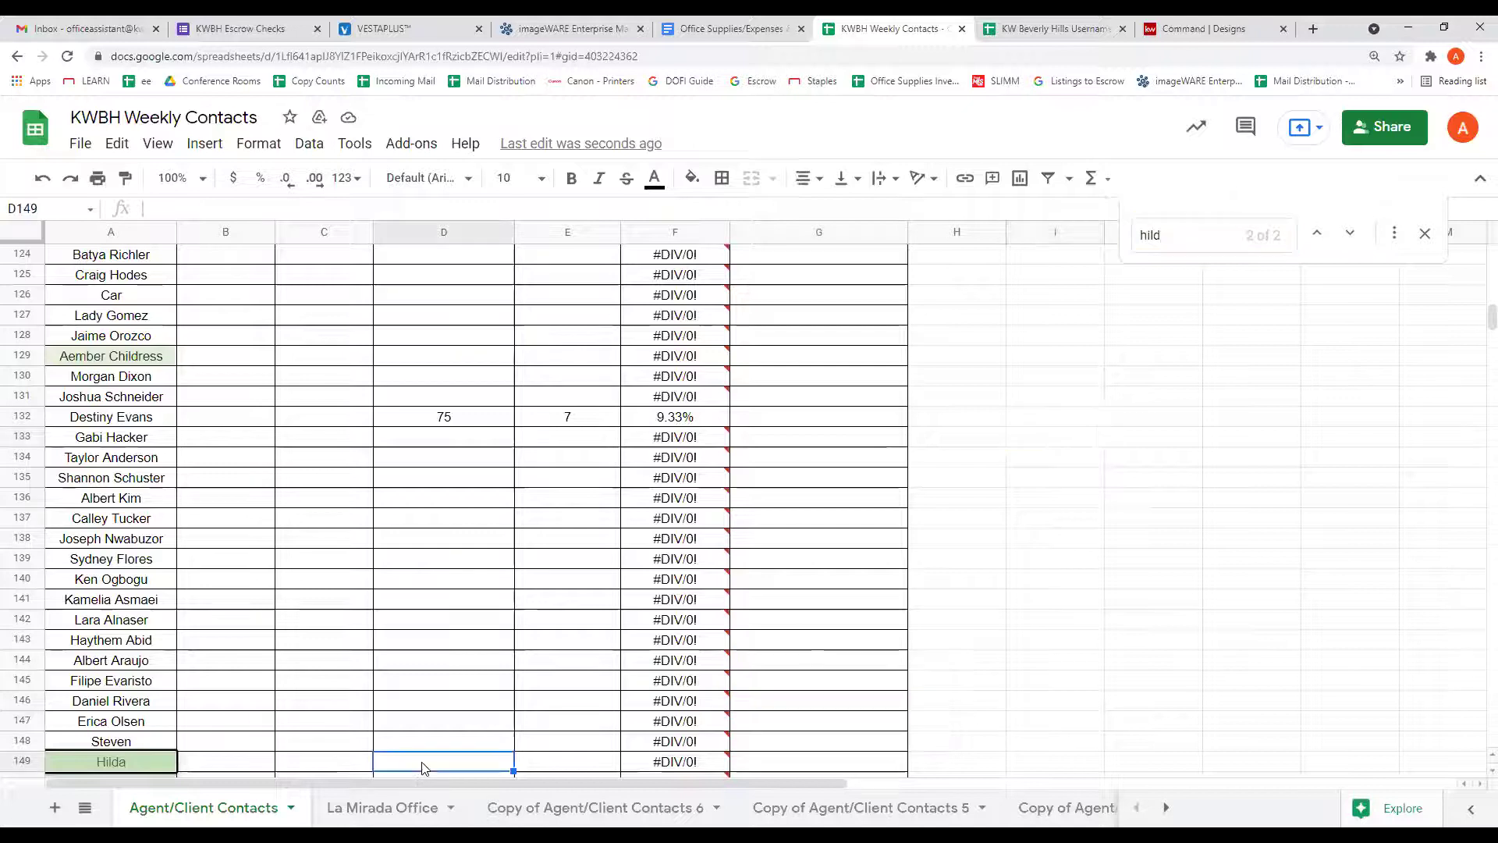
scroll(472, 468, "down", 4)
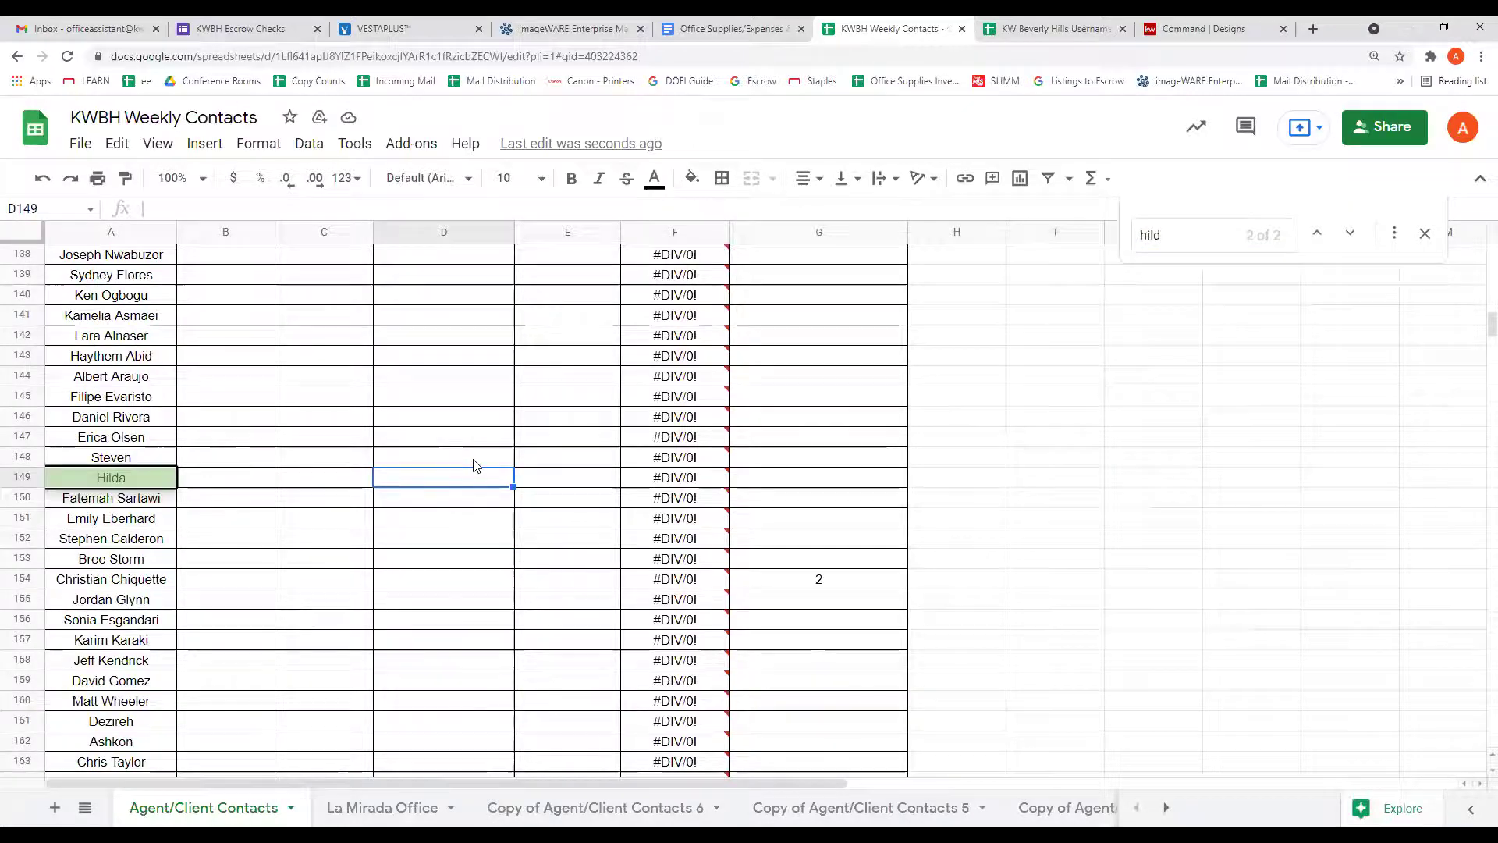
Find the agent in row 101 by first name and record 15 calls made, 5 actual contacts and 3 appointments
left_click(1158, 234)
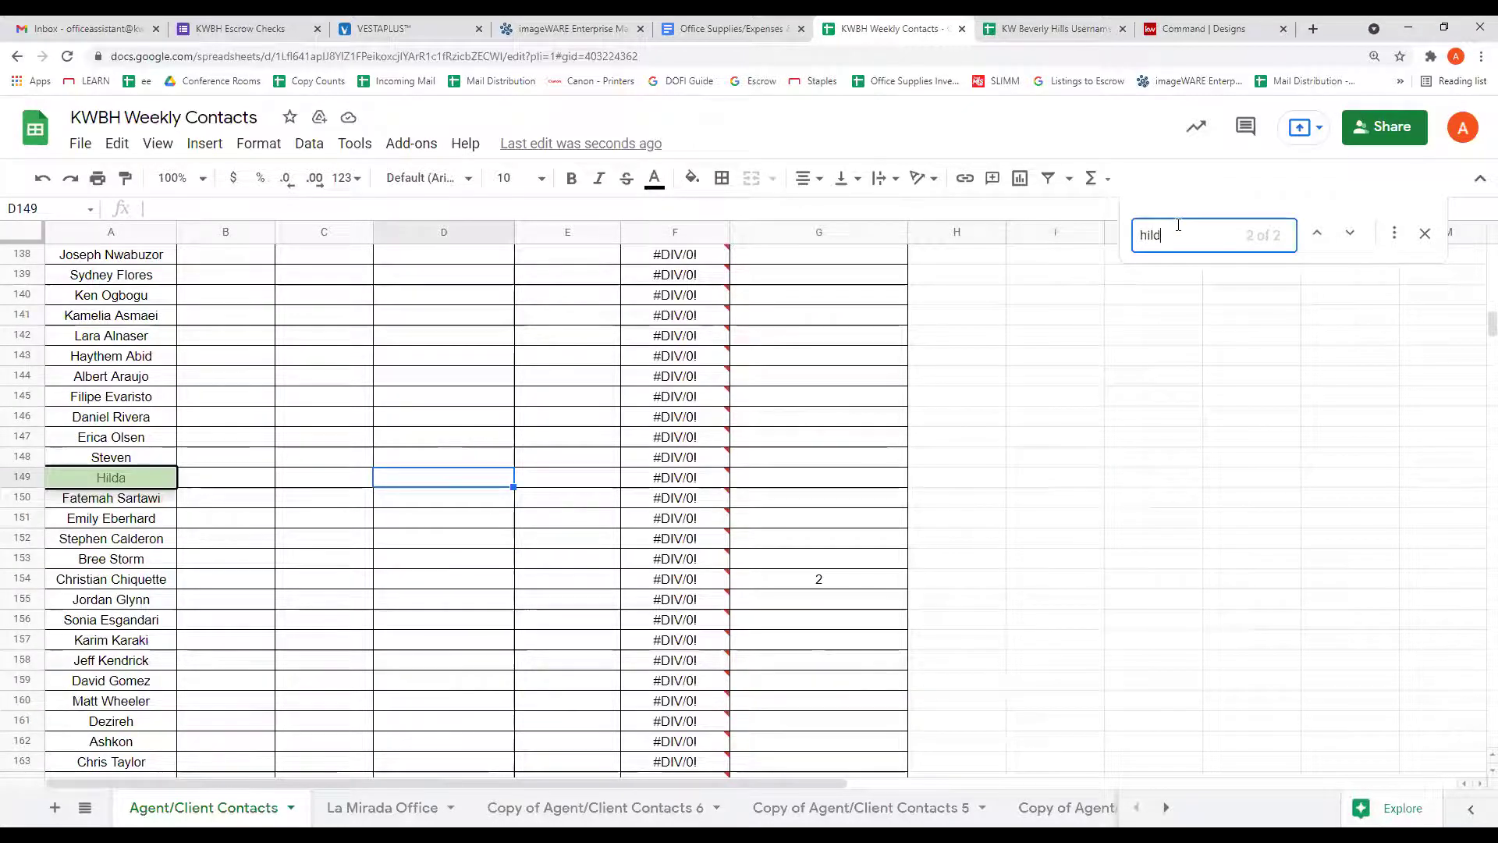
type("cindy")
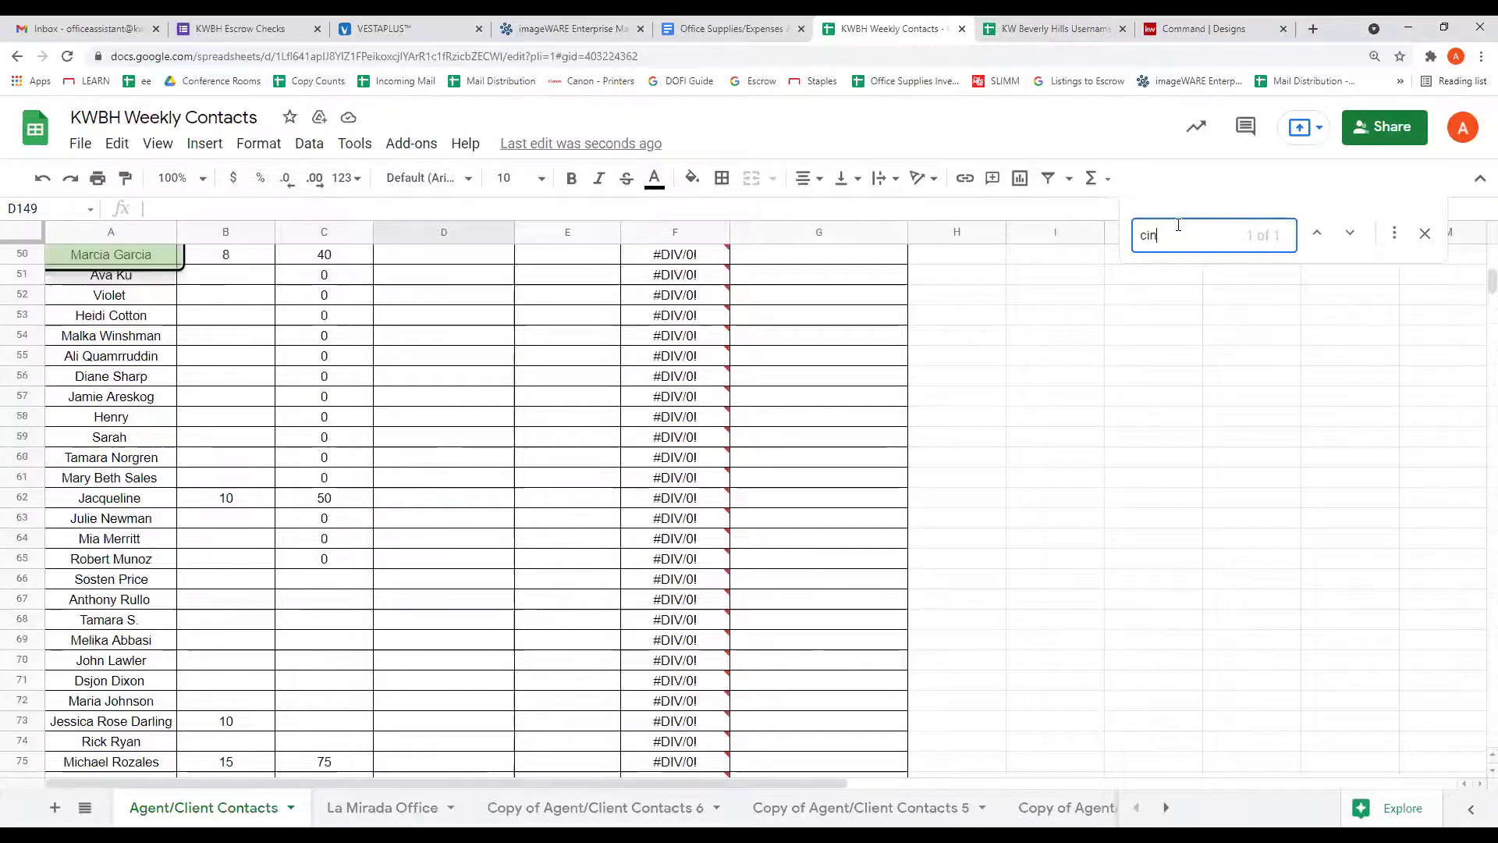
left_click(500, 764)
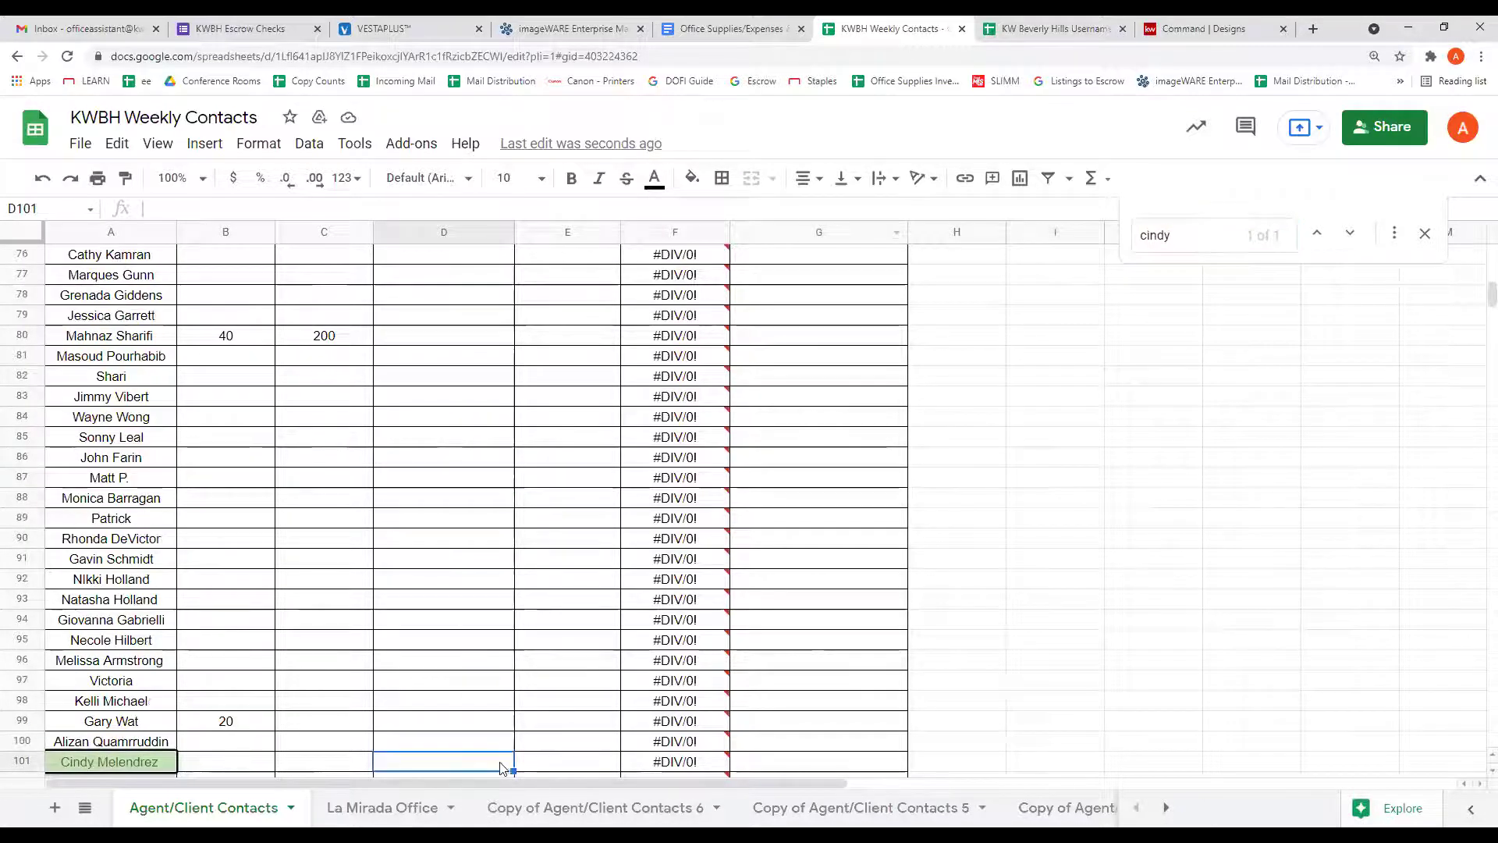
scroll(550, 600, "down", 1)
type("15")
key("Tab")
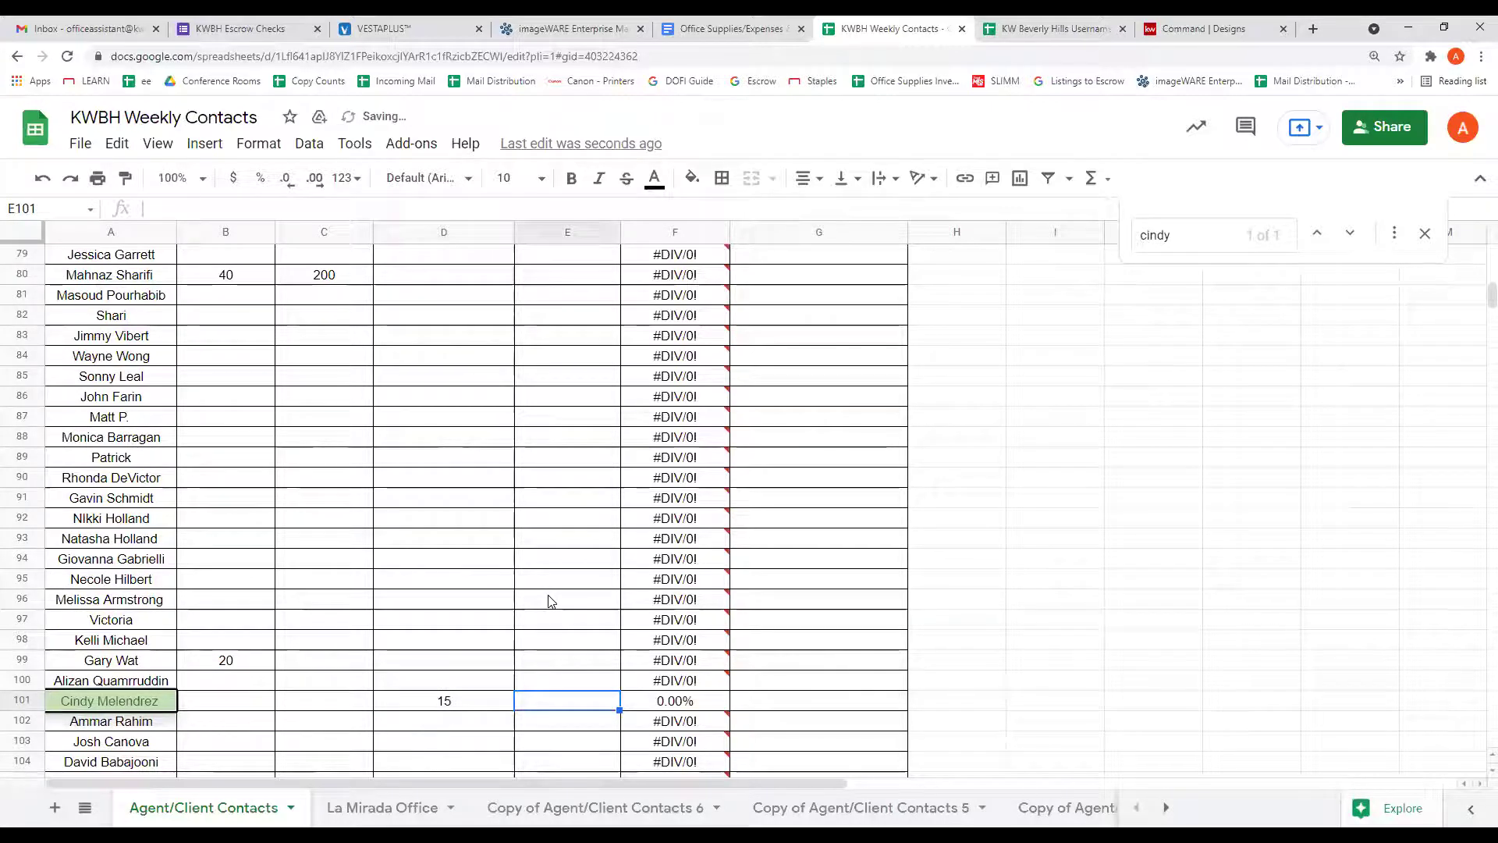
type("5")
key("Tab")
key("Tab")
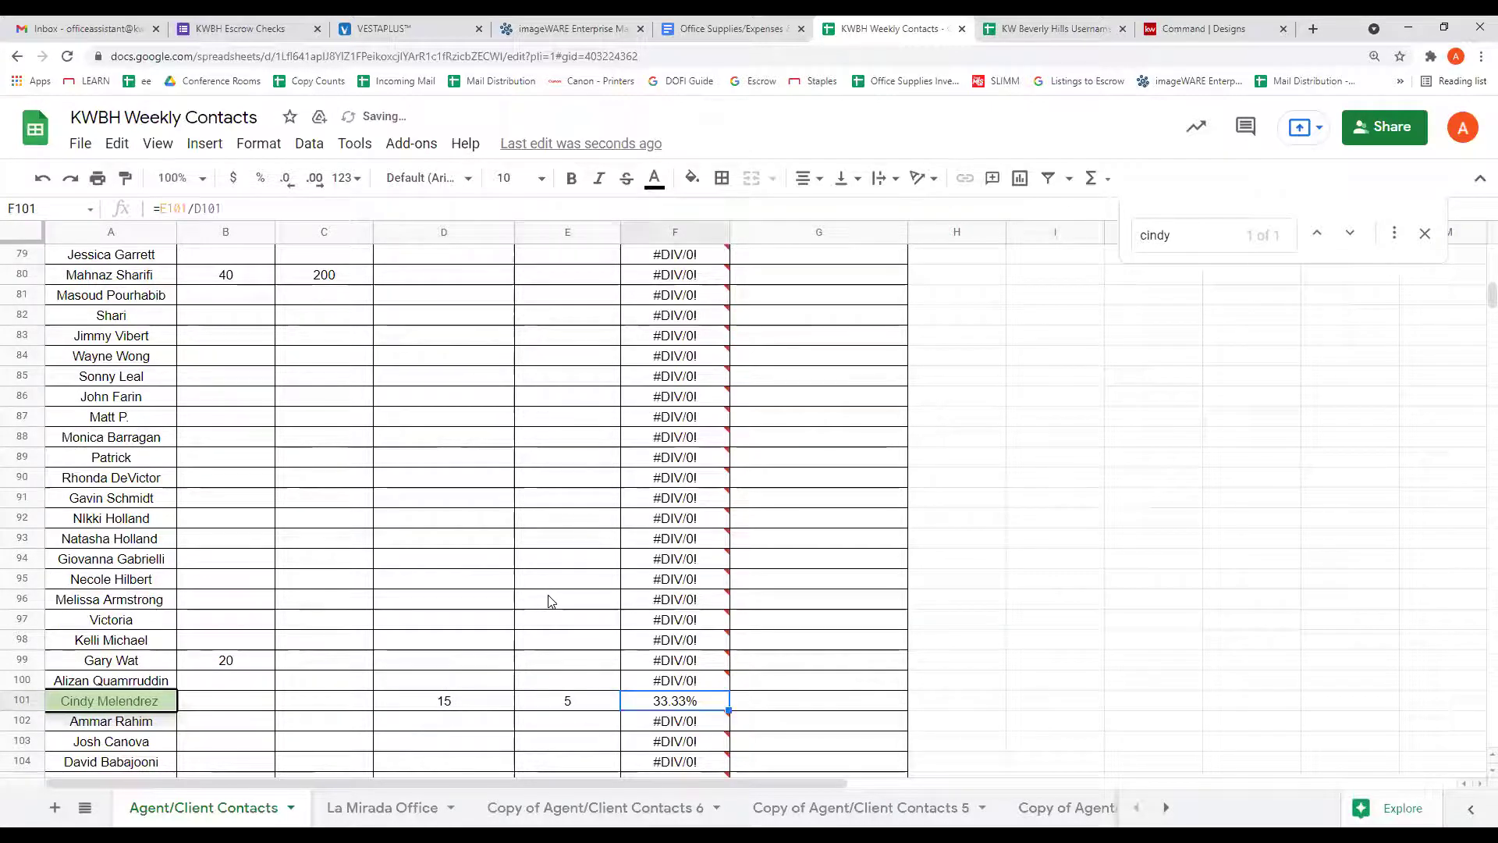
type("3")
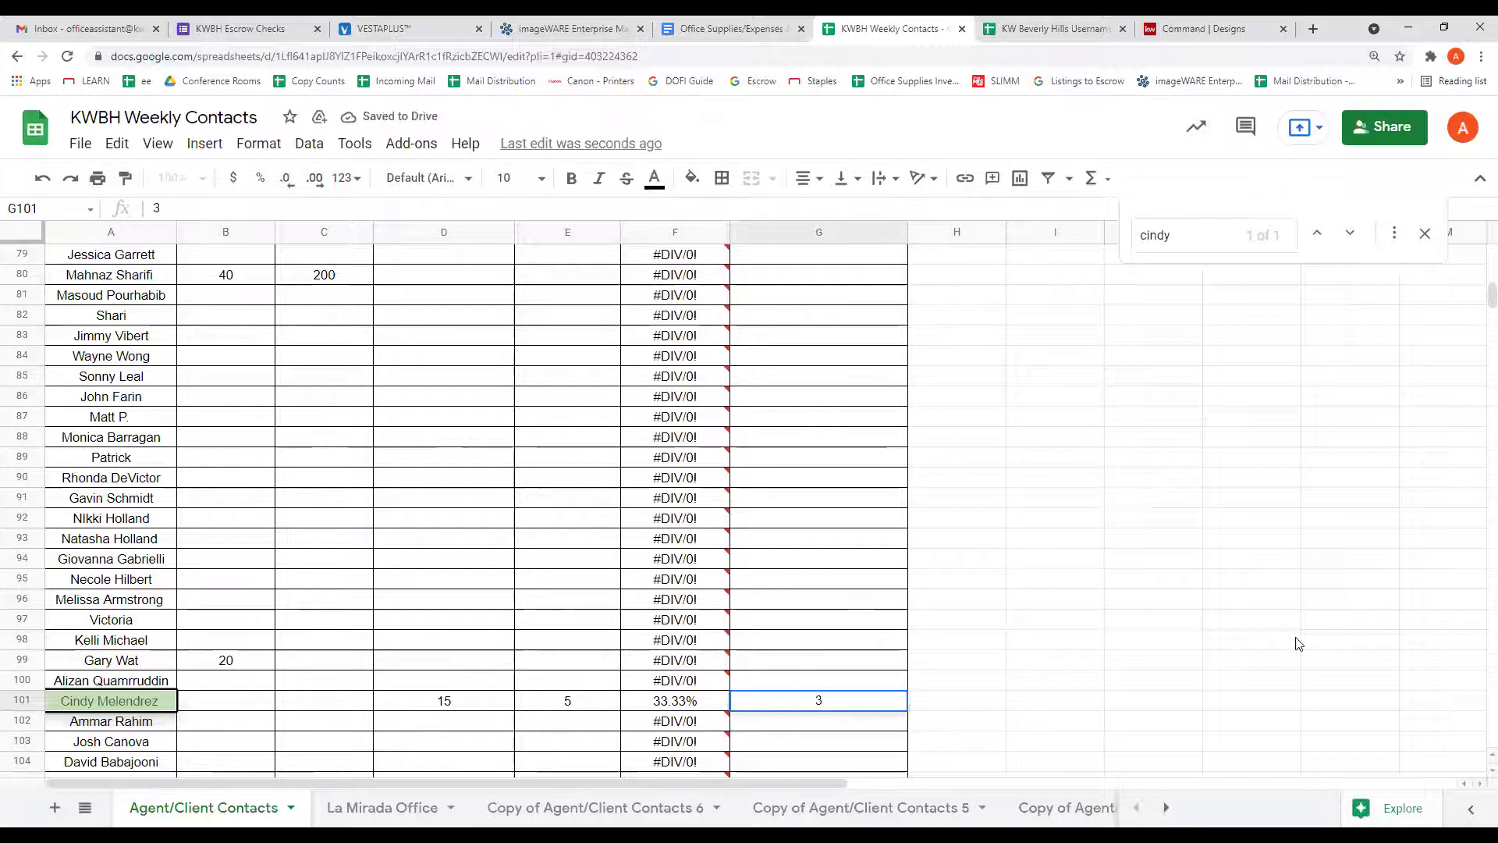
left_click_drag(1291, 639, 1249, 621)
Find the agent in row 177 by first name and record 13 calls made, 5 actual contacts and 2 appointments
double_click(1193, 236)
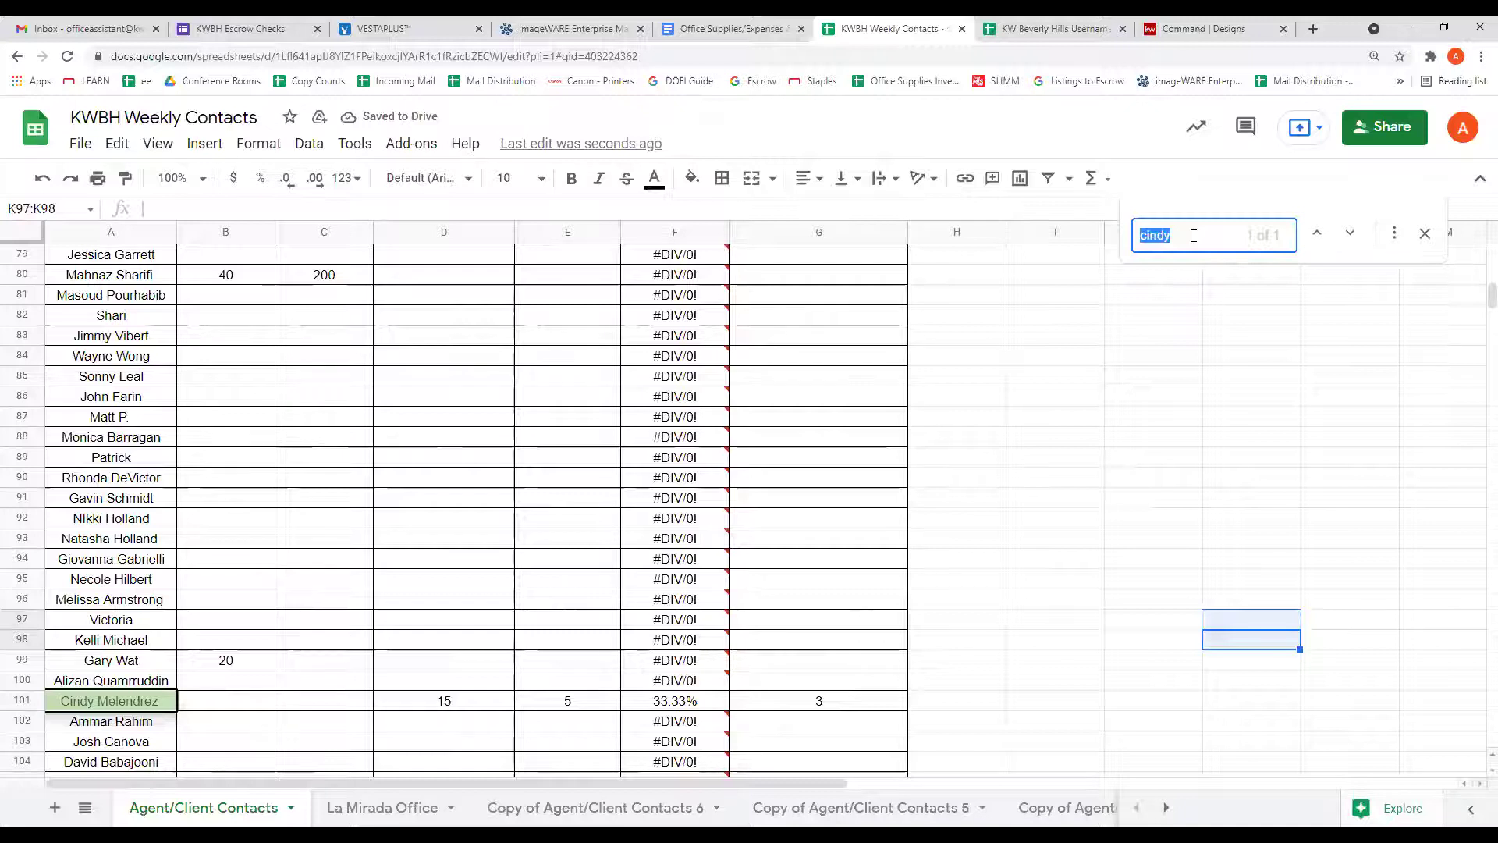
type("has")
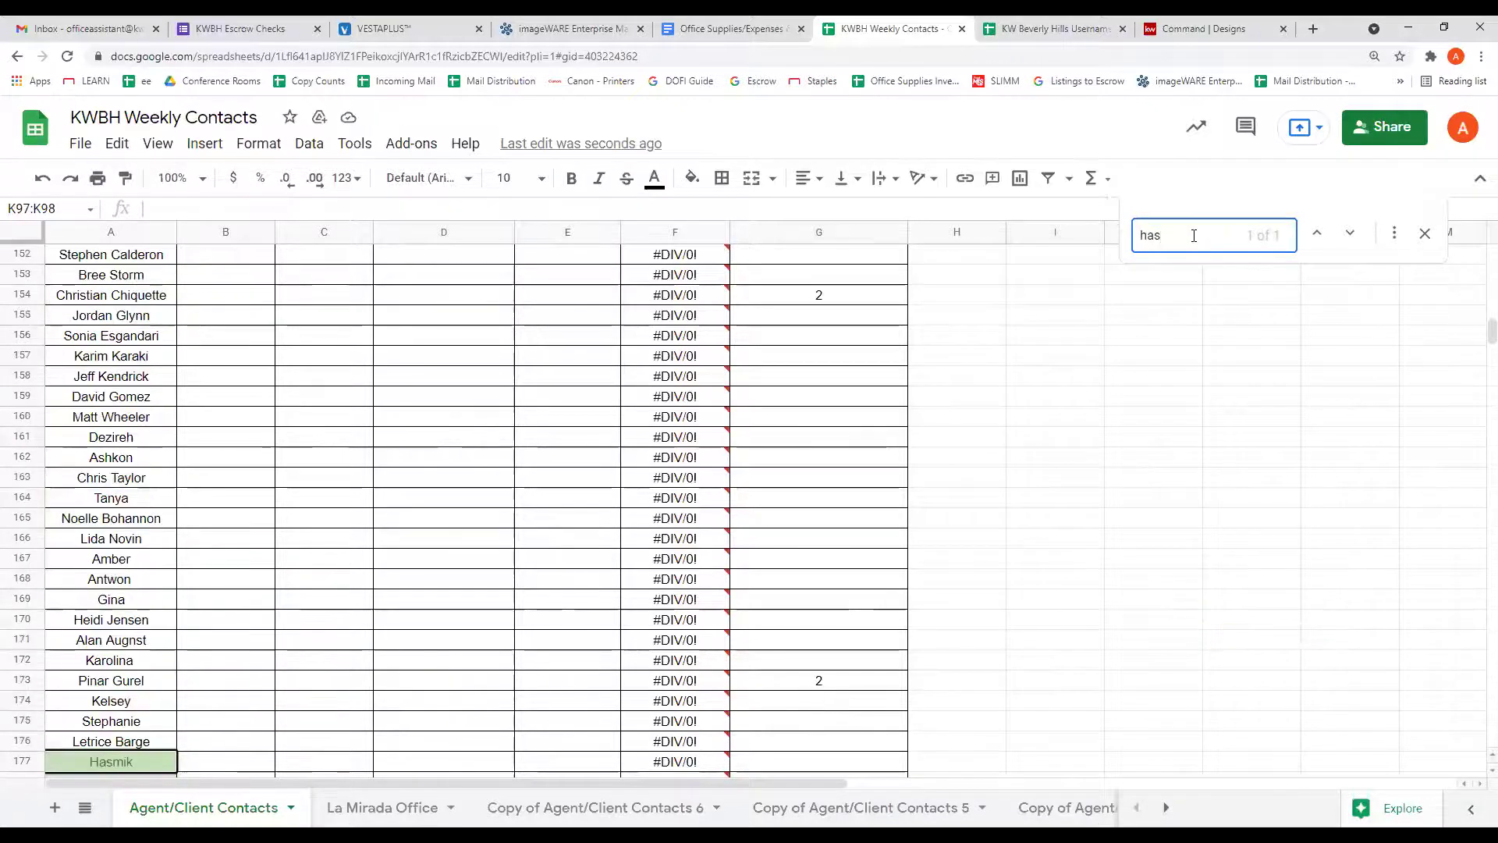
left_click(427, 763)
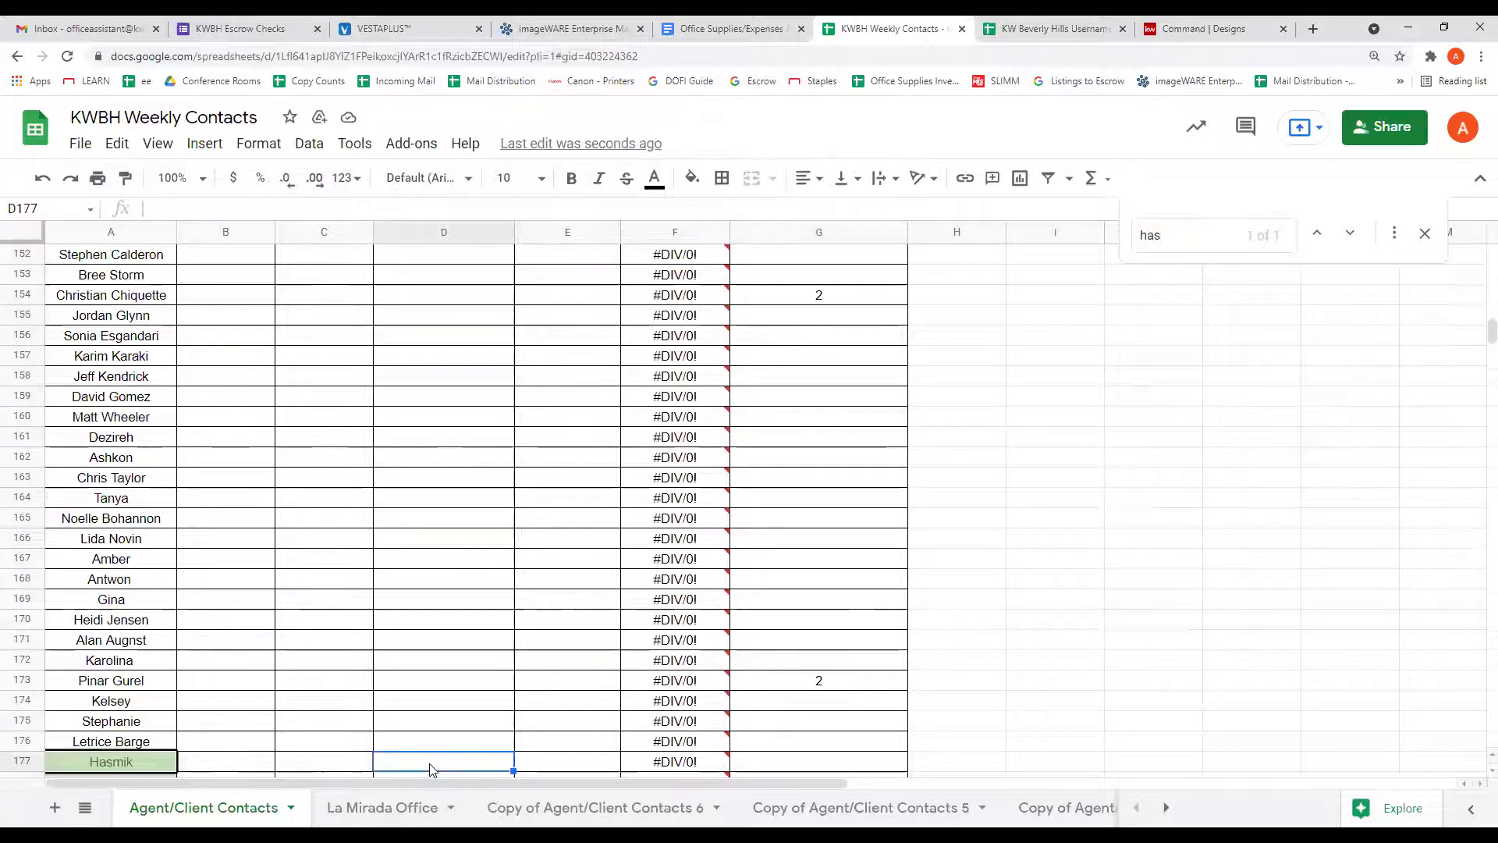
type("13")
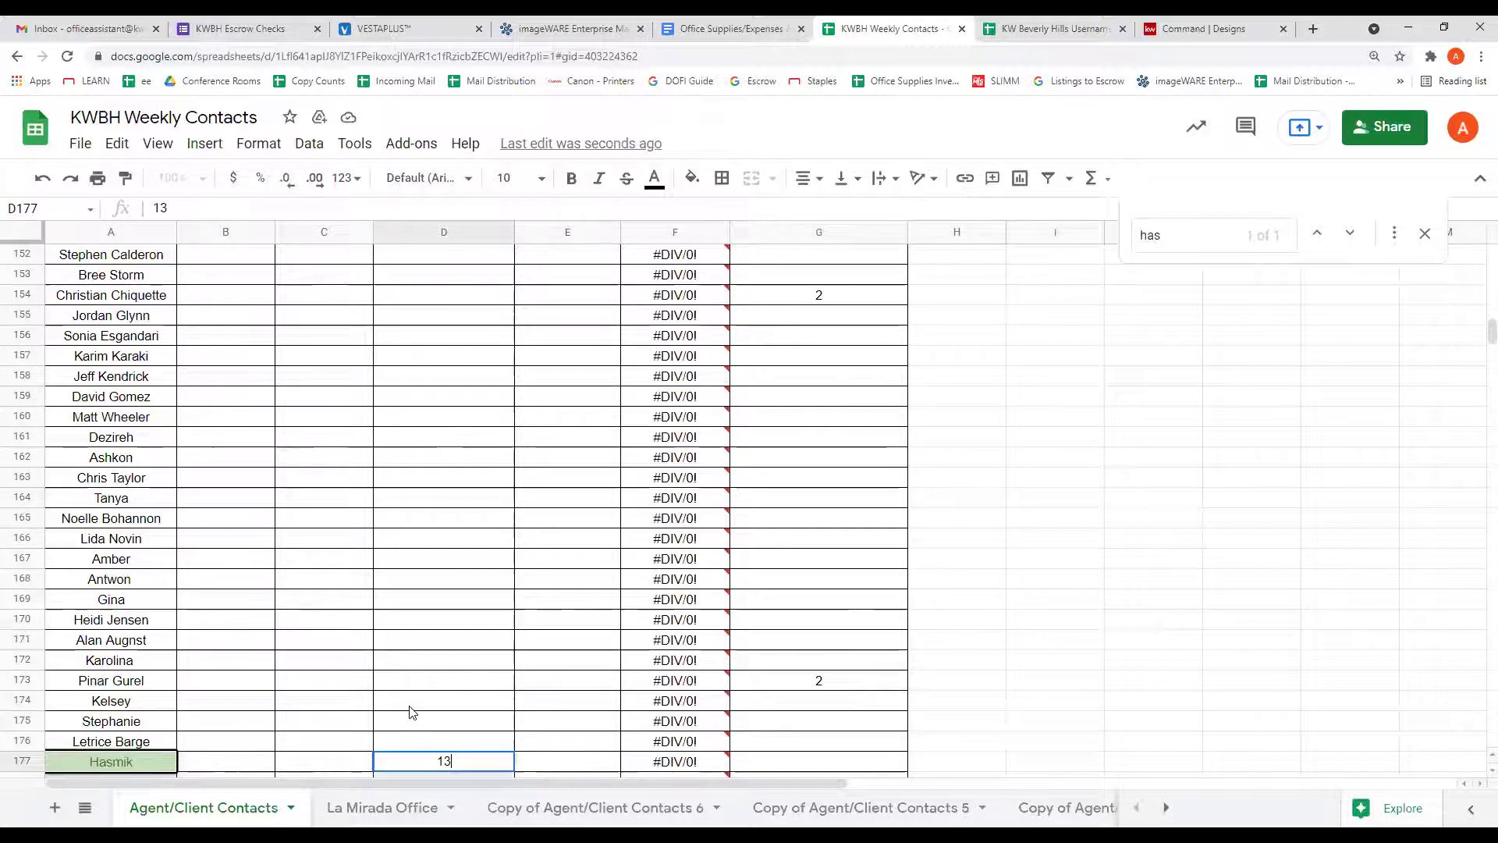
key("Tab")
type("5")
key("Tab")
type("2")
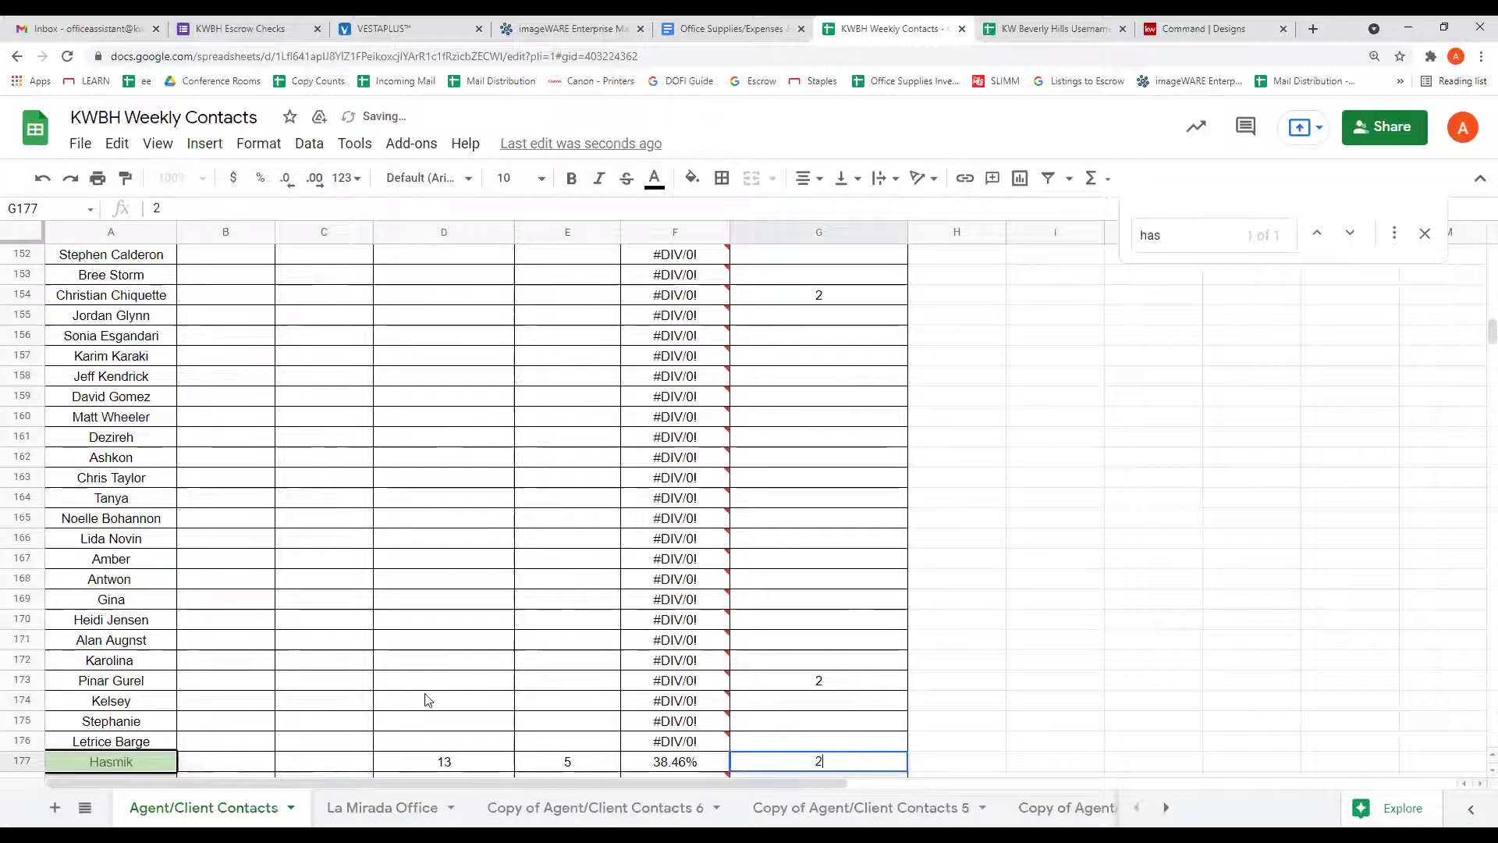
Search the sheet by first name to check whether the next agent is already listed
left_click(1214, 225)
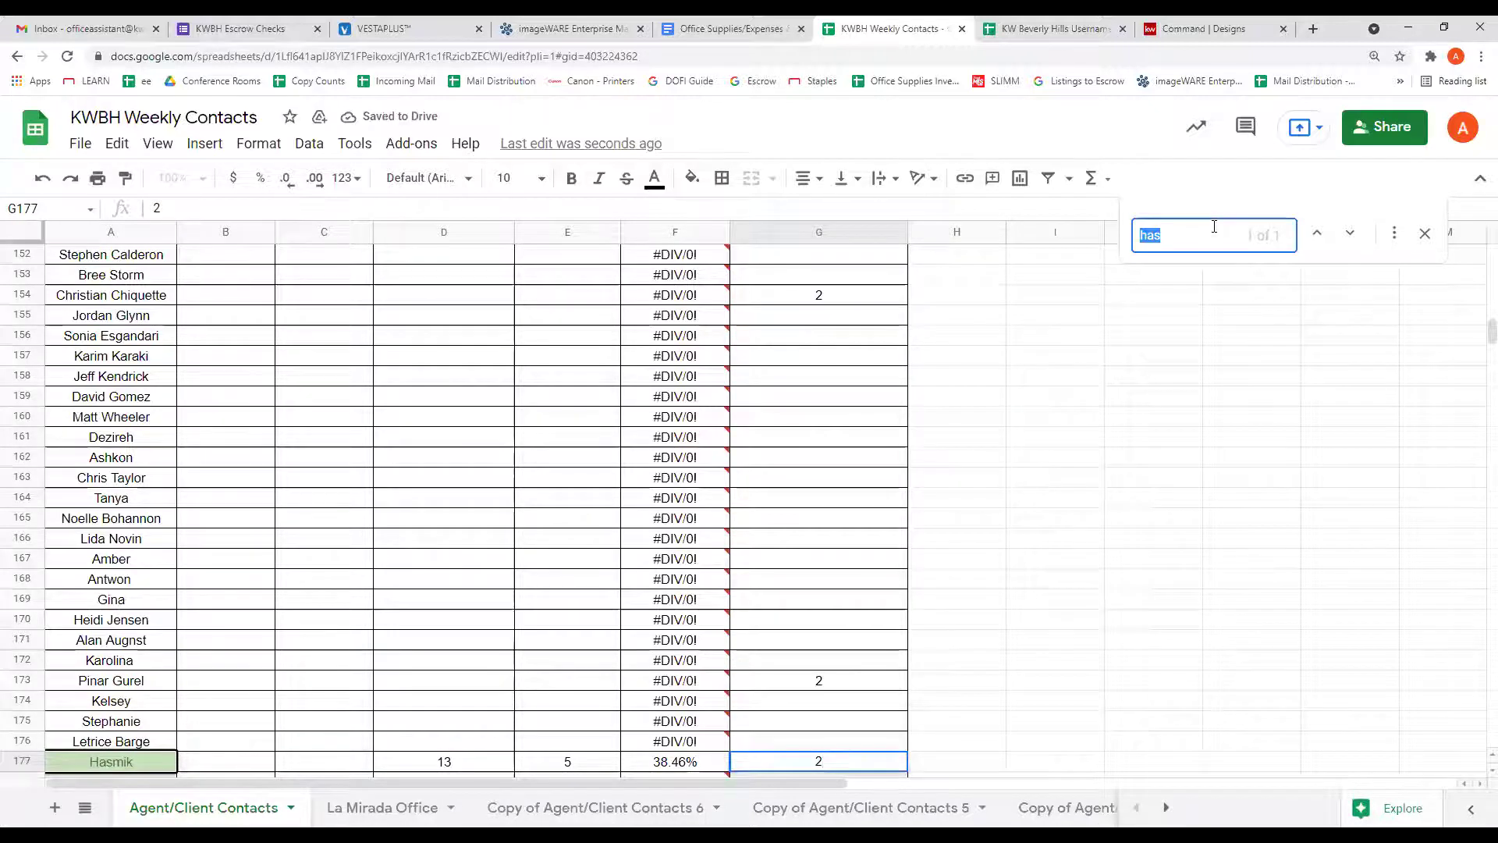
key("BackSpace")
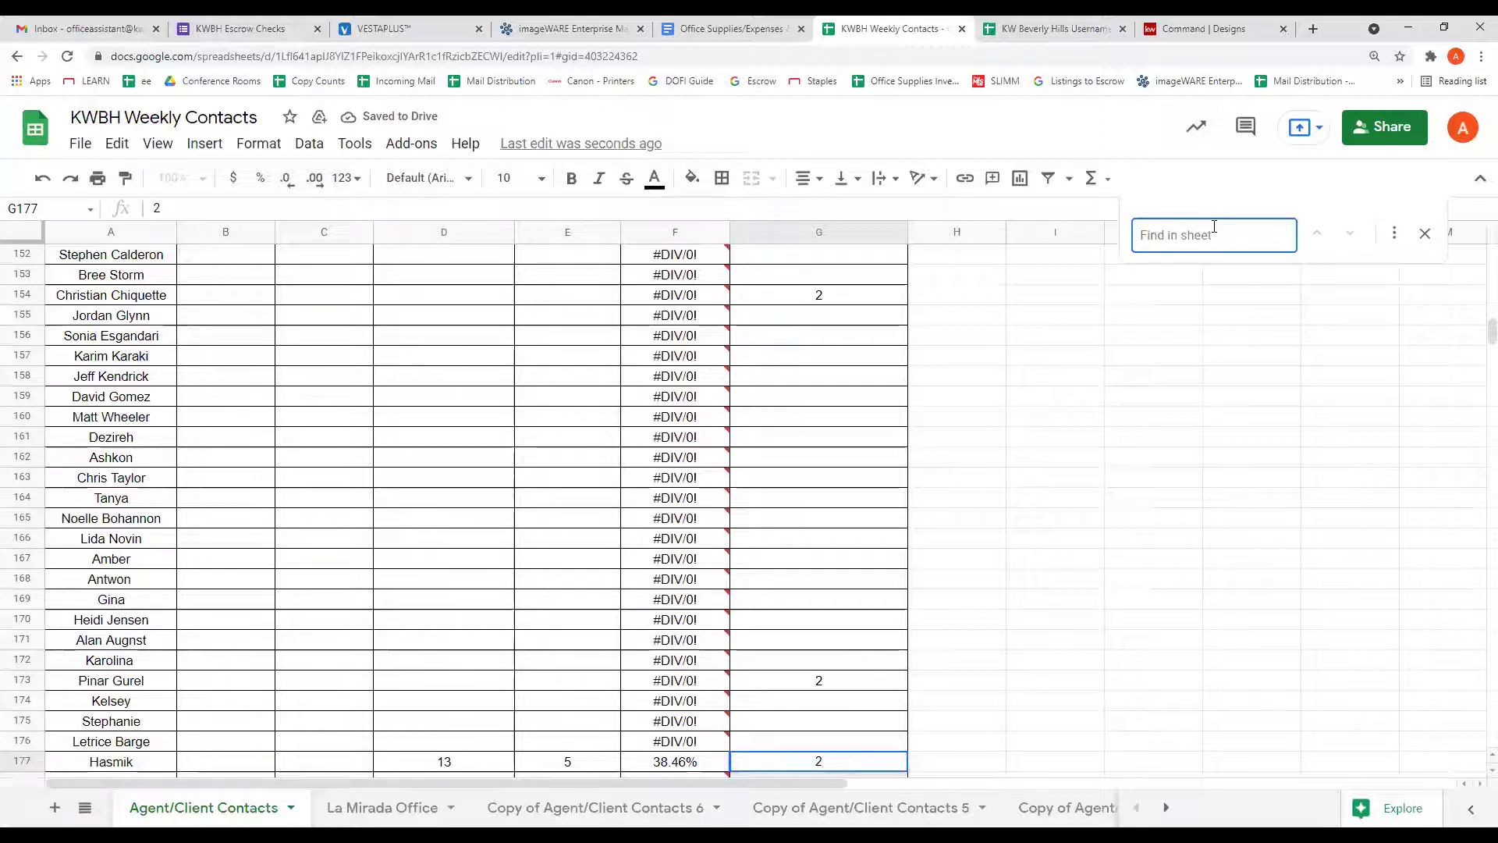
type("jenn")
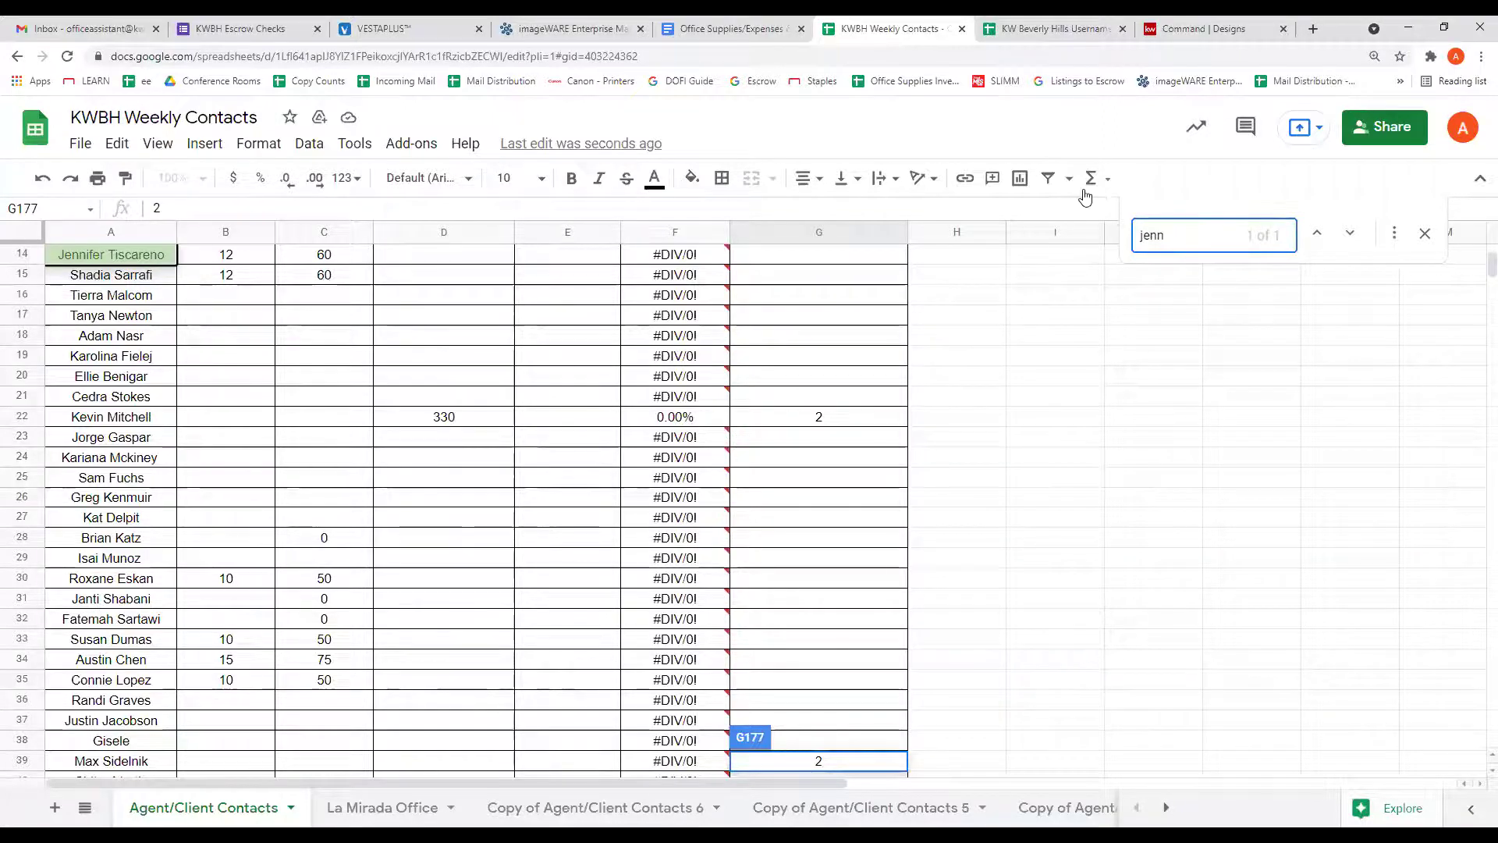
Add the unlisted agent's first name and last initial in the first empty name cell, A186
left_click(1154, 455)
scroll(1153, 455, "down", 10)
scroll(1134, 441, "down", 20)
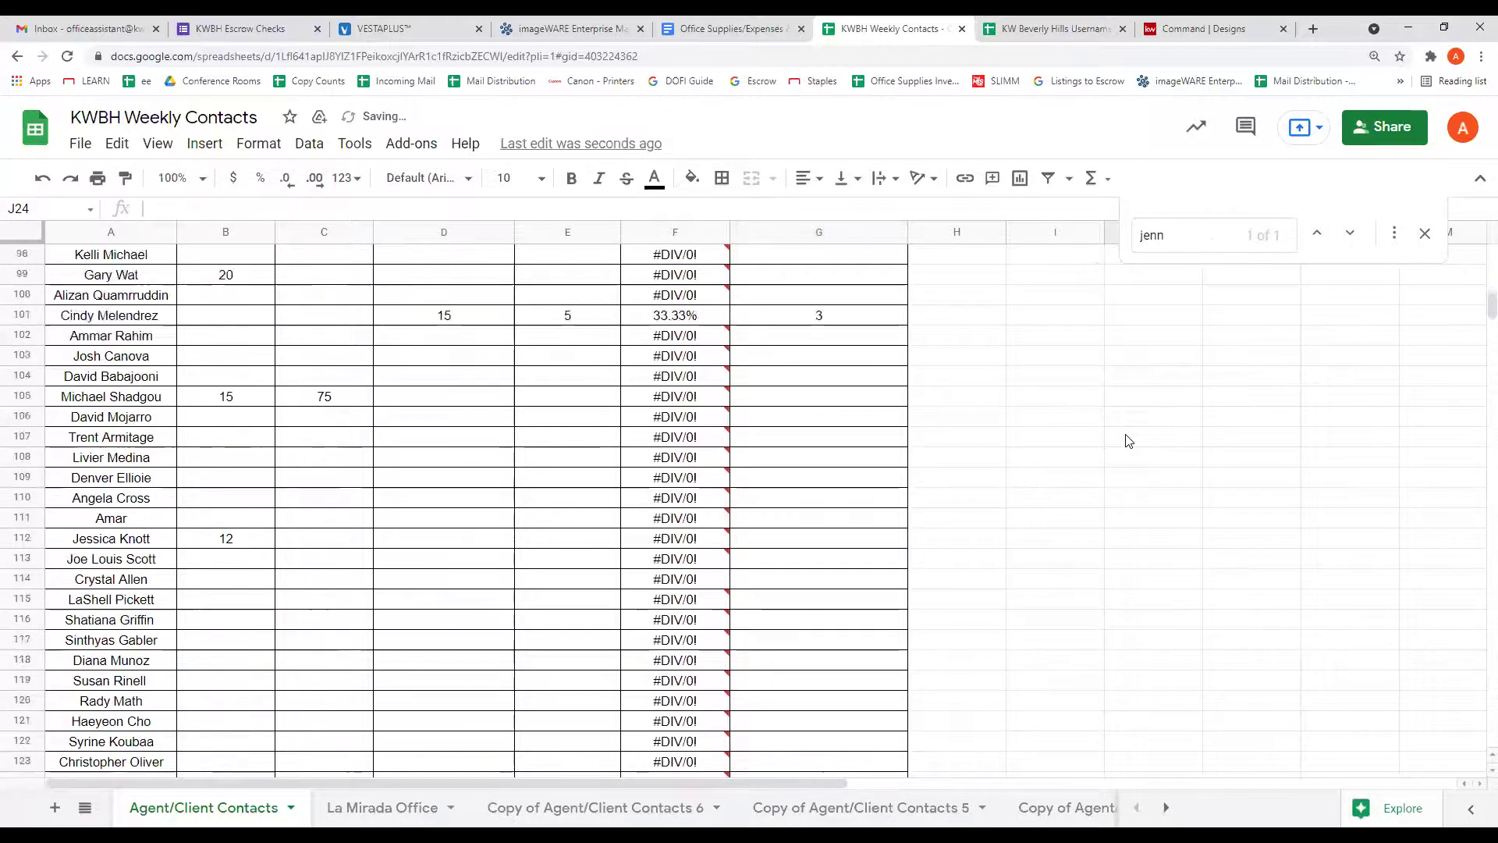
scroll(1127, 441, "down", 2)
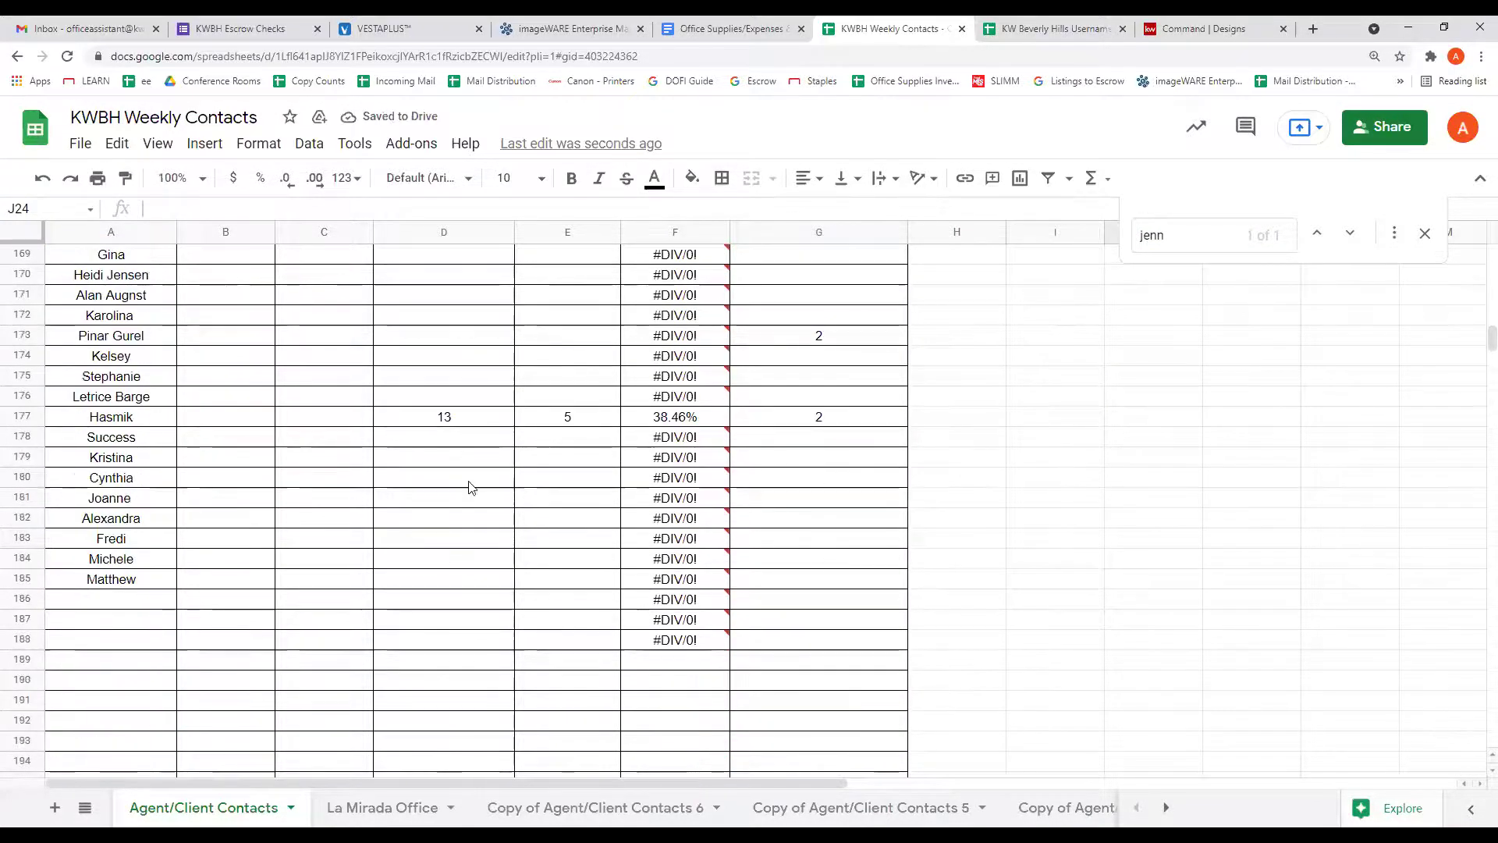
left_click(159, 605)
type("Jennifer N")
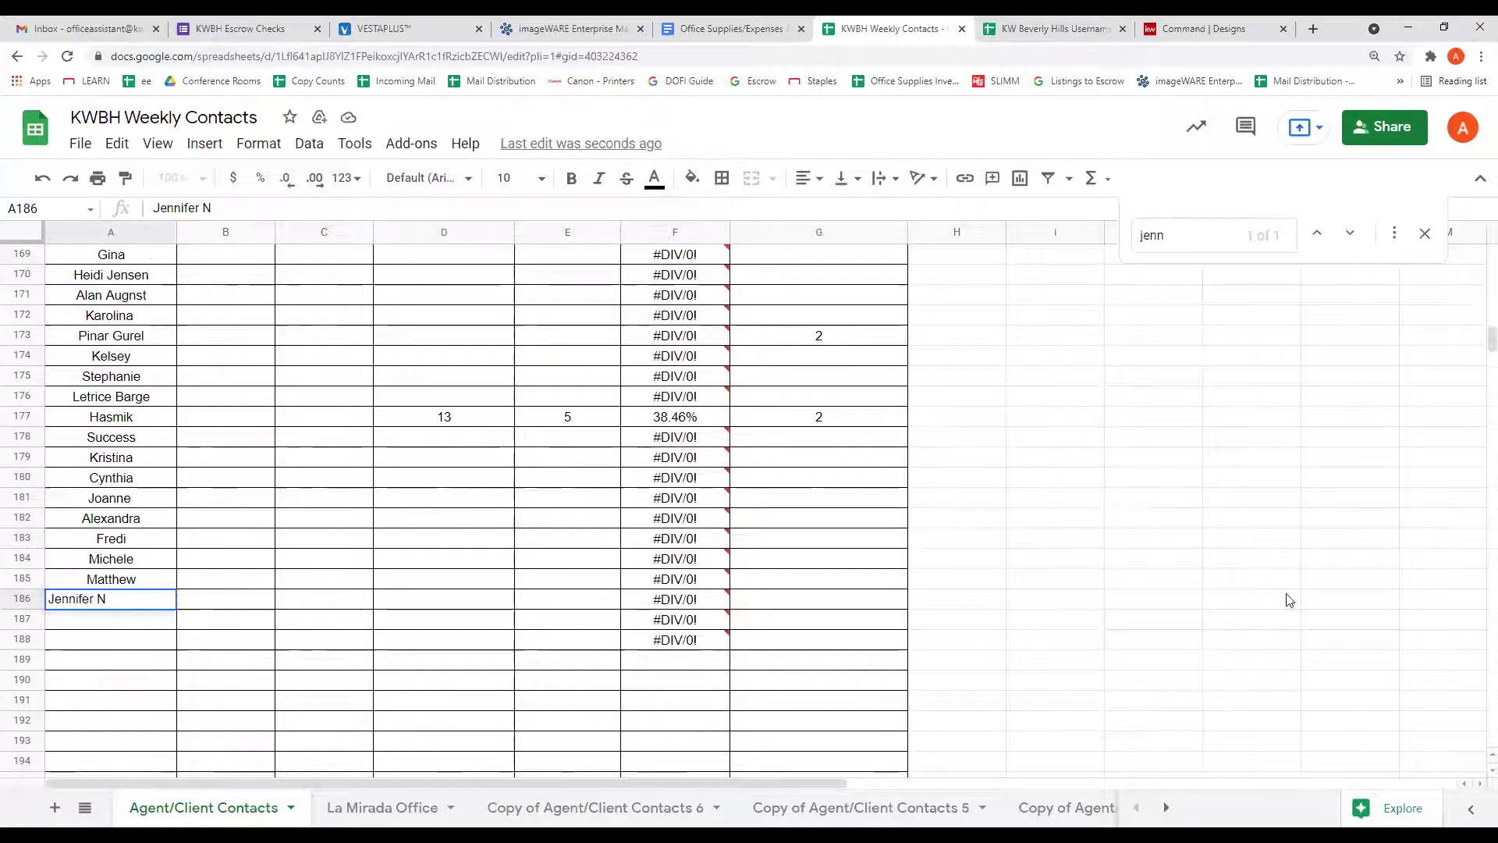
left_click(1317, 607)
Find the agent in row 12 by first name and record 40 calls made
scroll(434, 508, "up", 9)
left_click(1178, 241)
double_click(1178, 241)
type("geor")
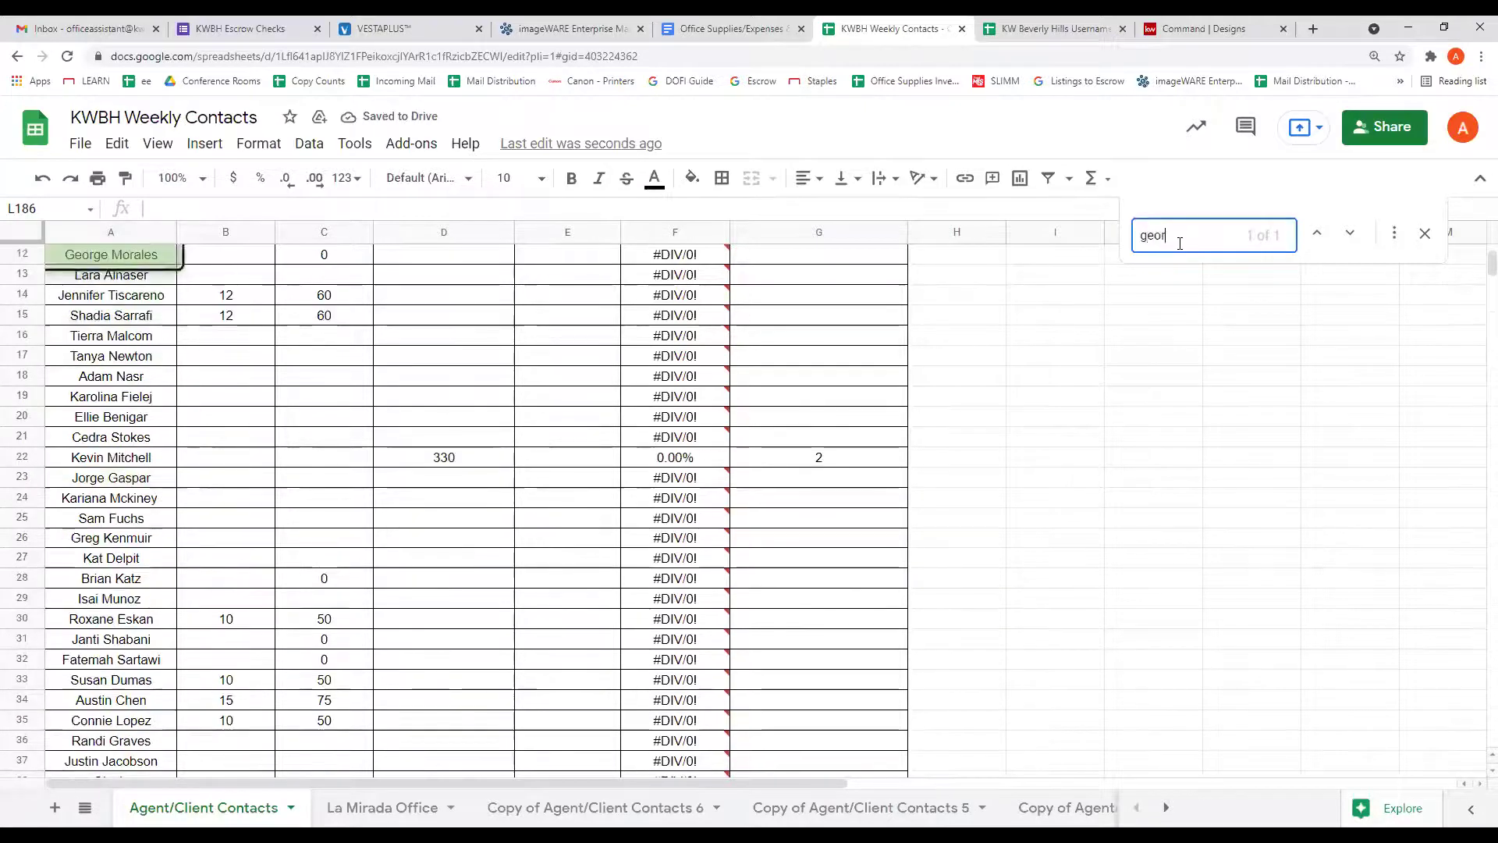
left_click(469, 264)
type("40")
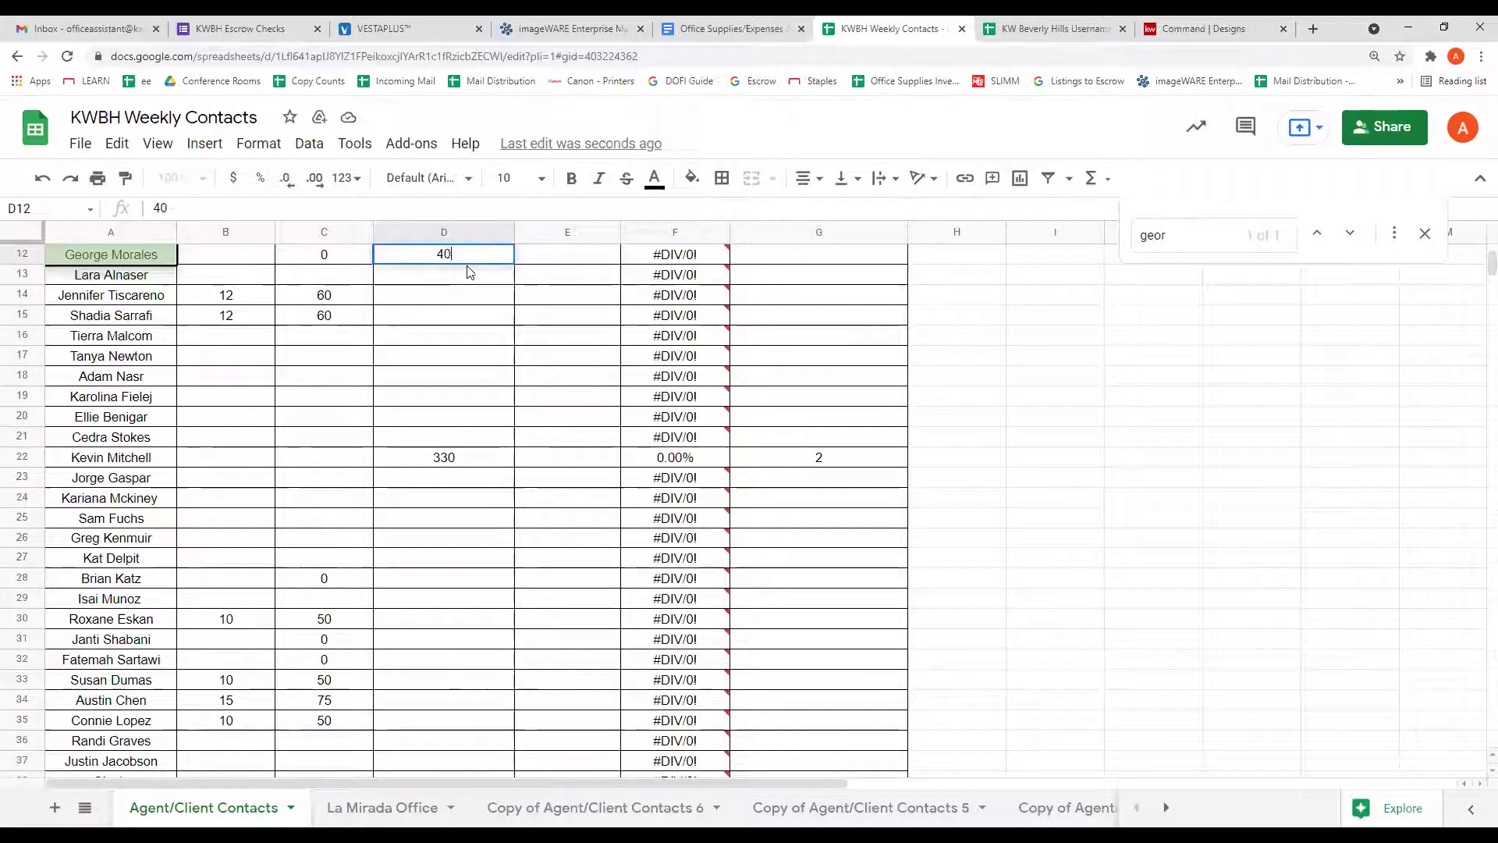
key("Tab")
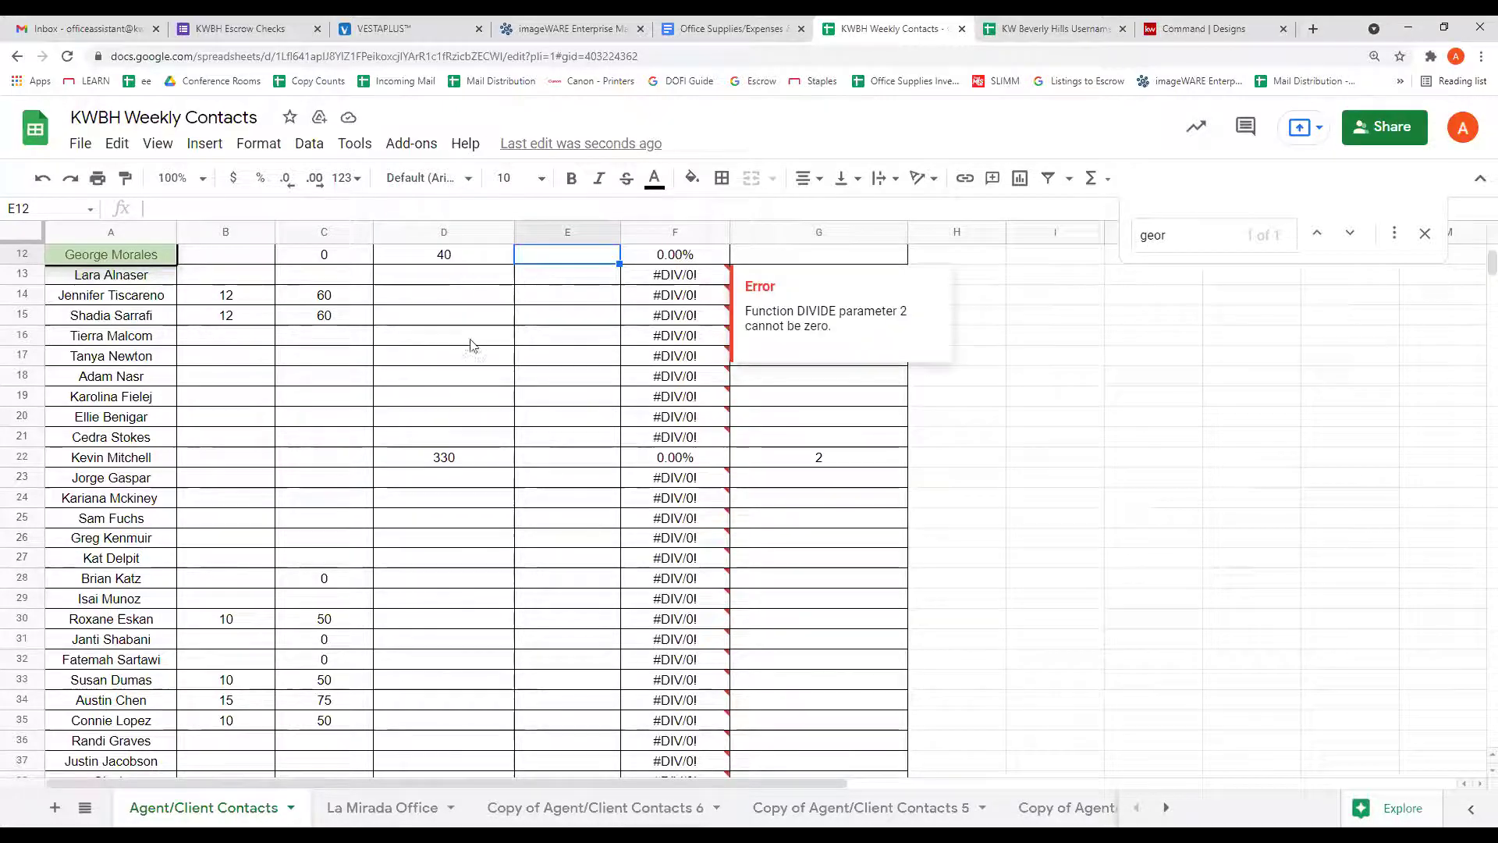
Find the agent in row 86 by going through the first-name matches and record 32 calls made
scroll(479, 352, "up", 1)
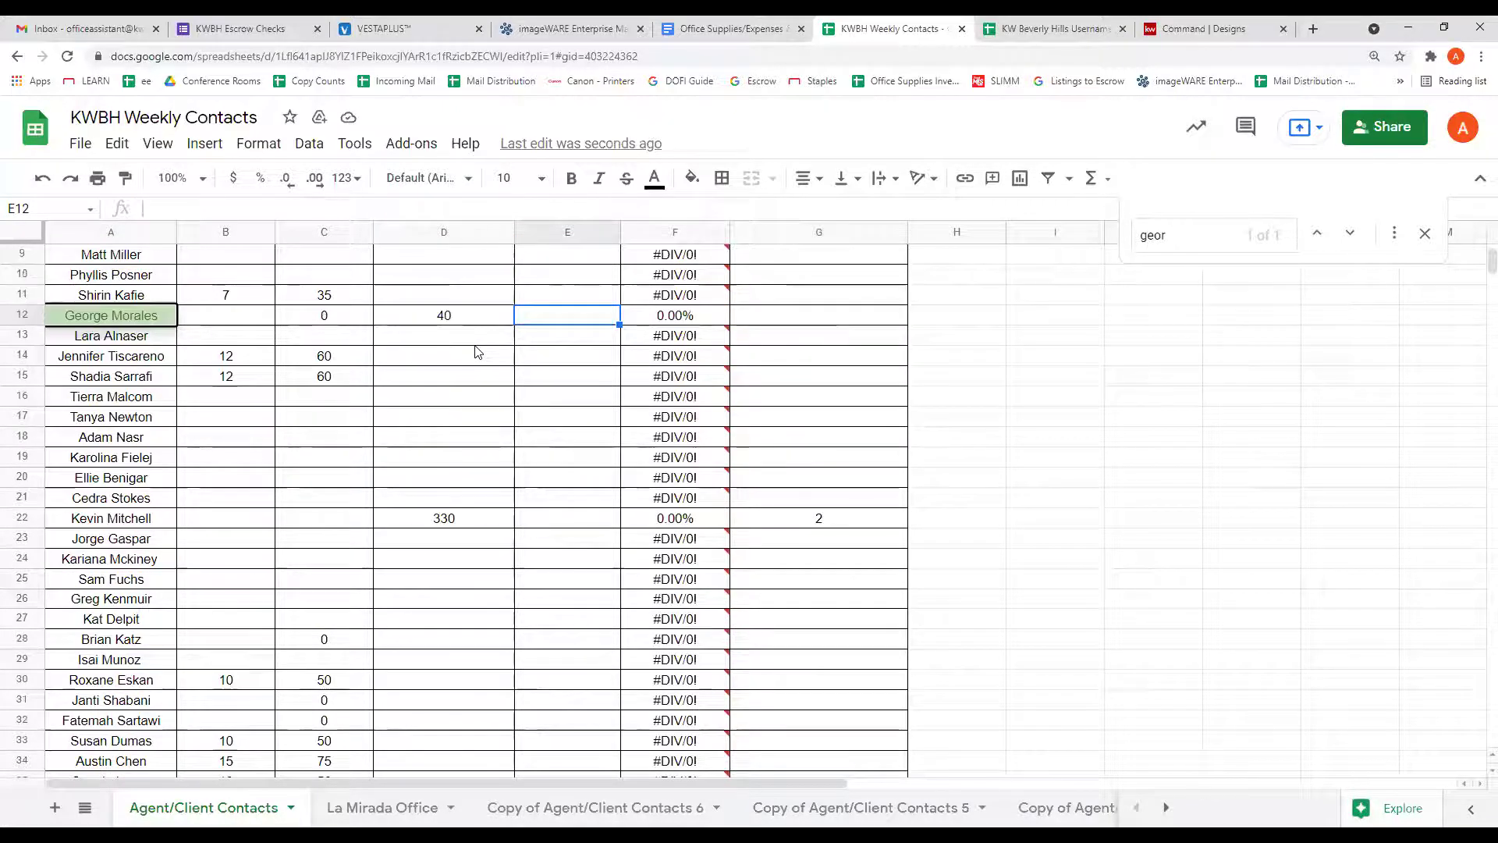
scroll(479, 352, "down", 2)
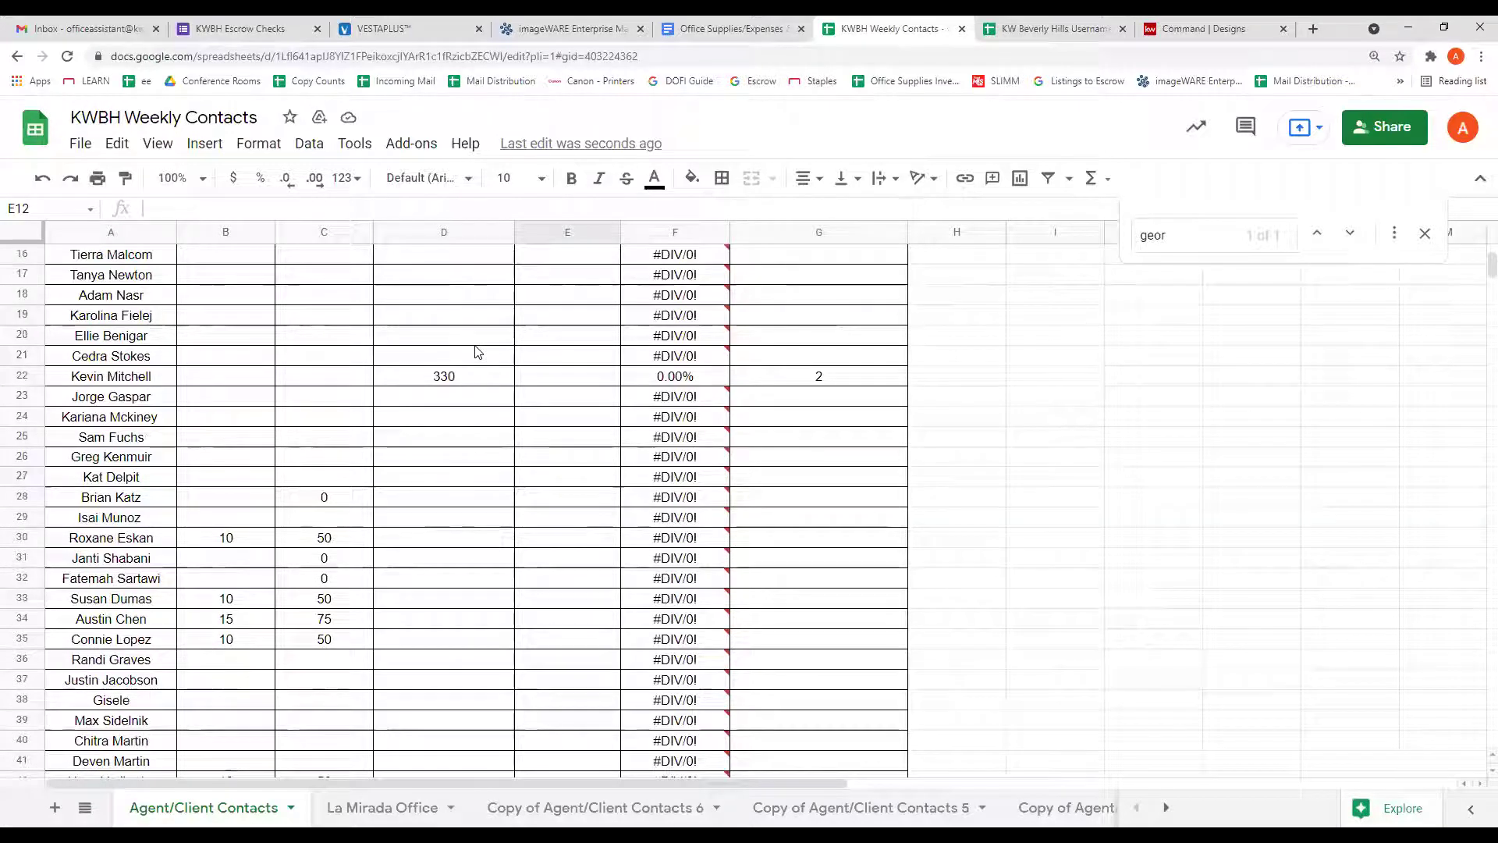
scroll(479, 352, "down", 20)
scroll(478, 352, "up", 15)
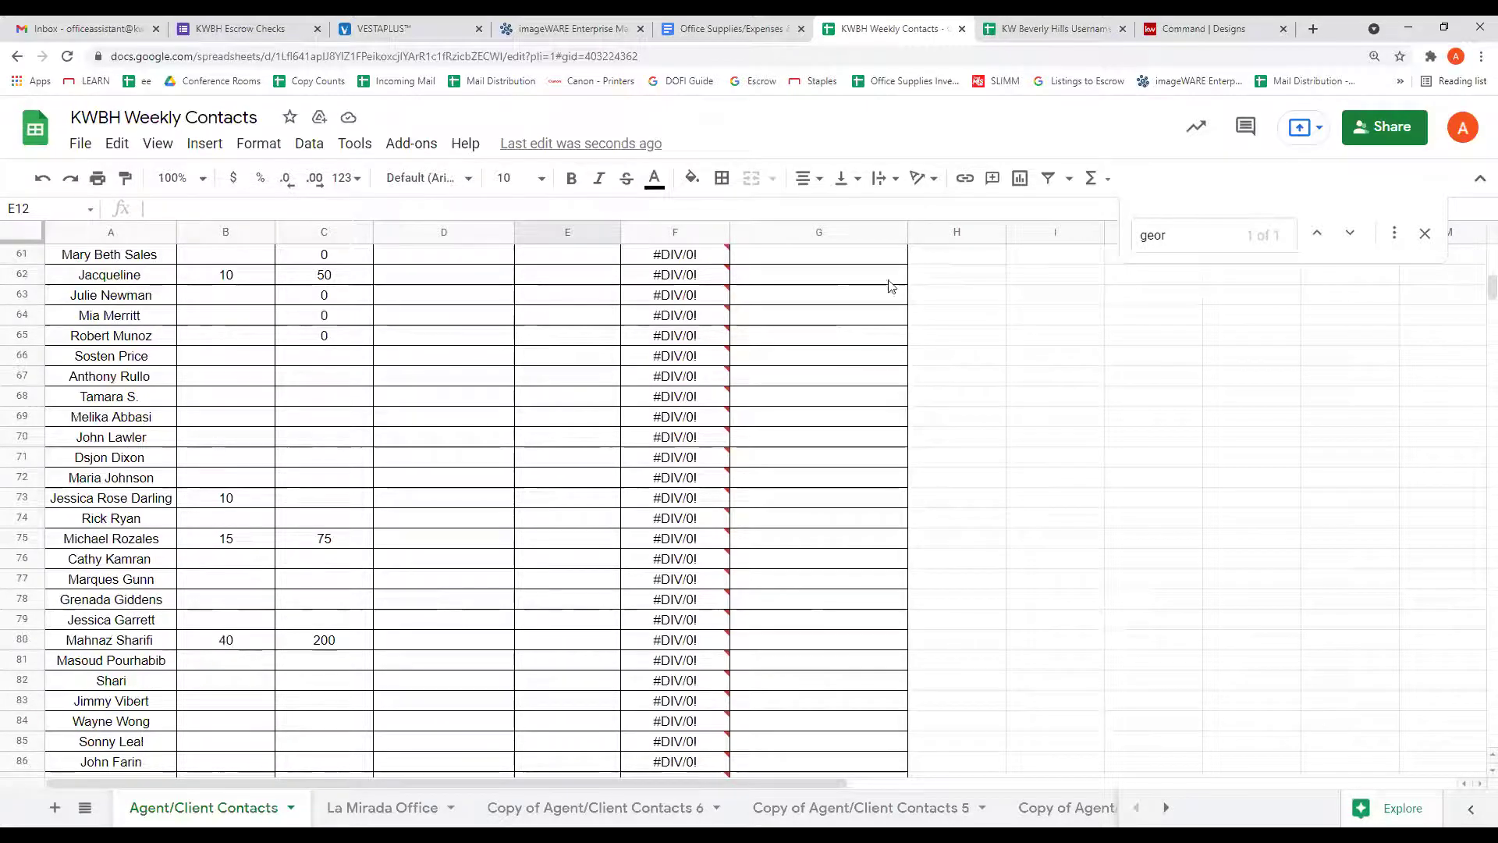
double_click(1175, 233)
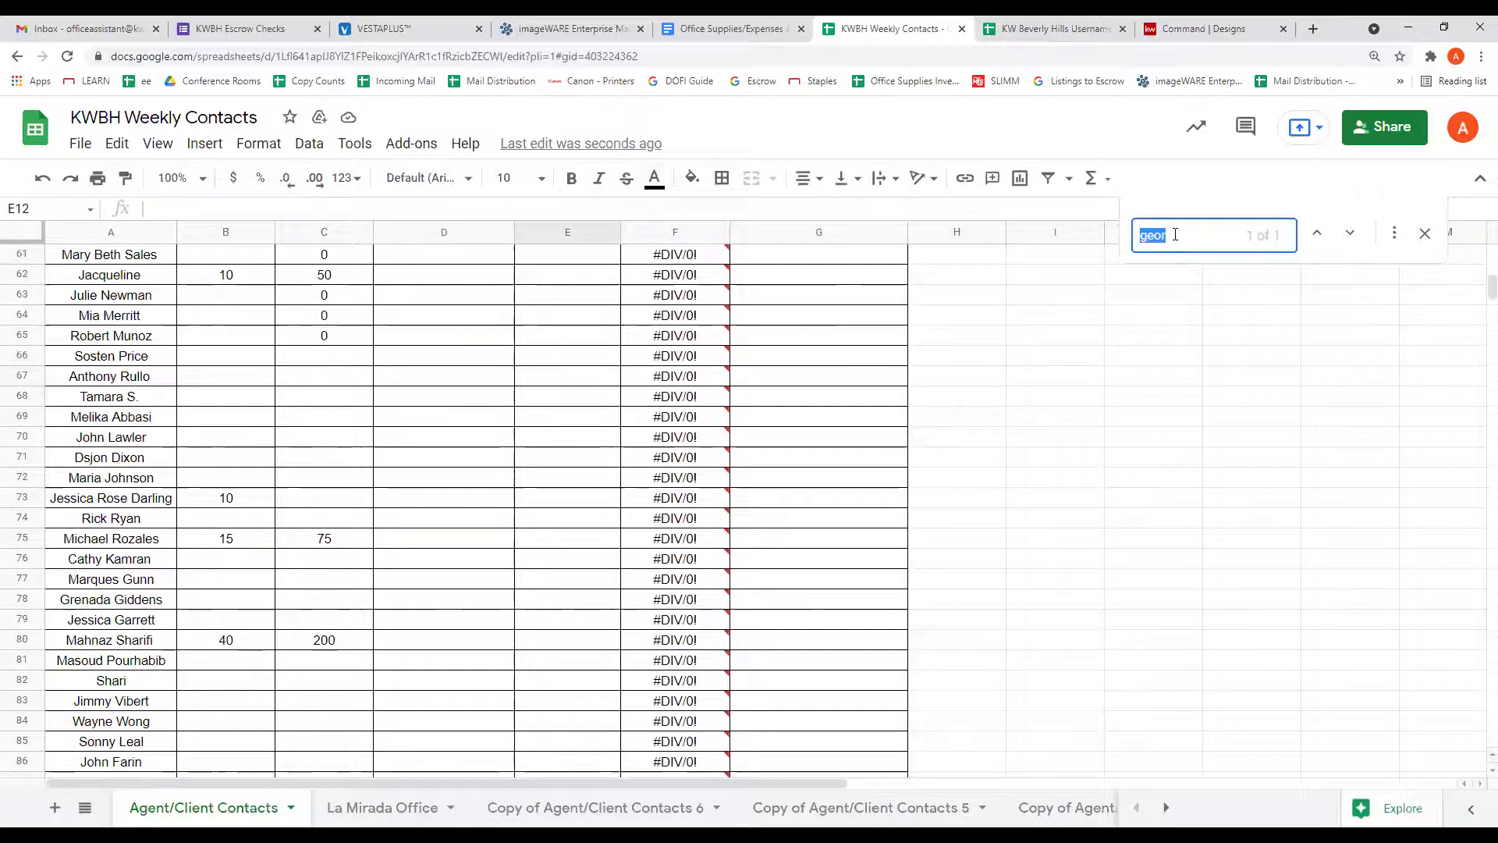
type("john")
key("Return")
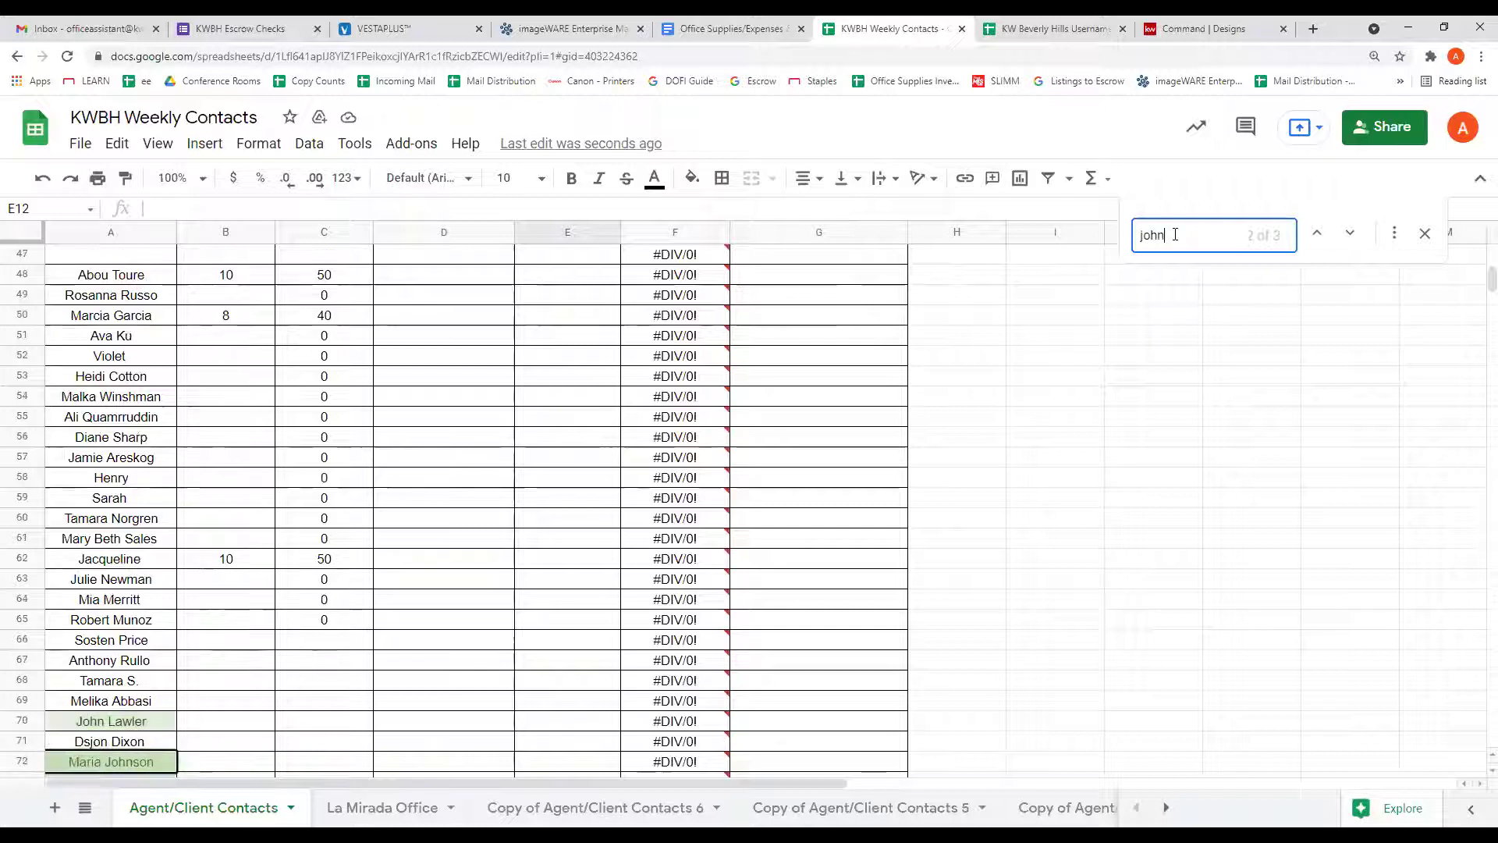
key("Return")
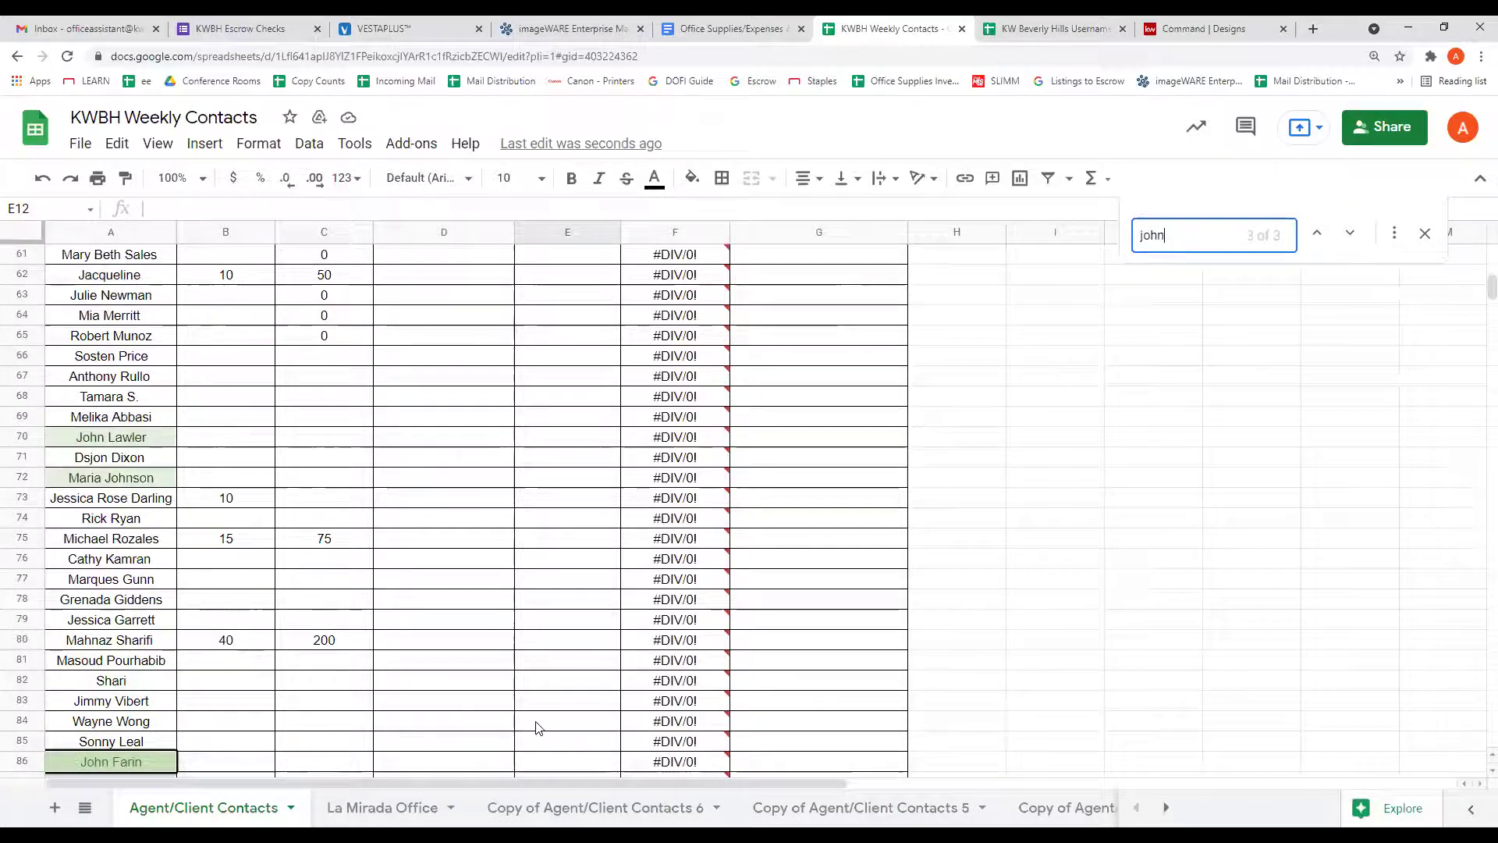
left_click(464, 761)
type("32")
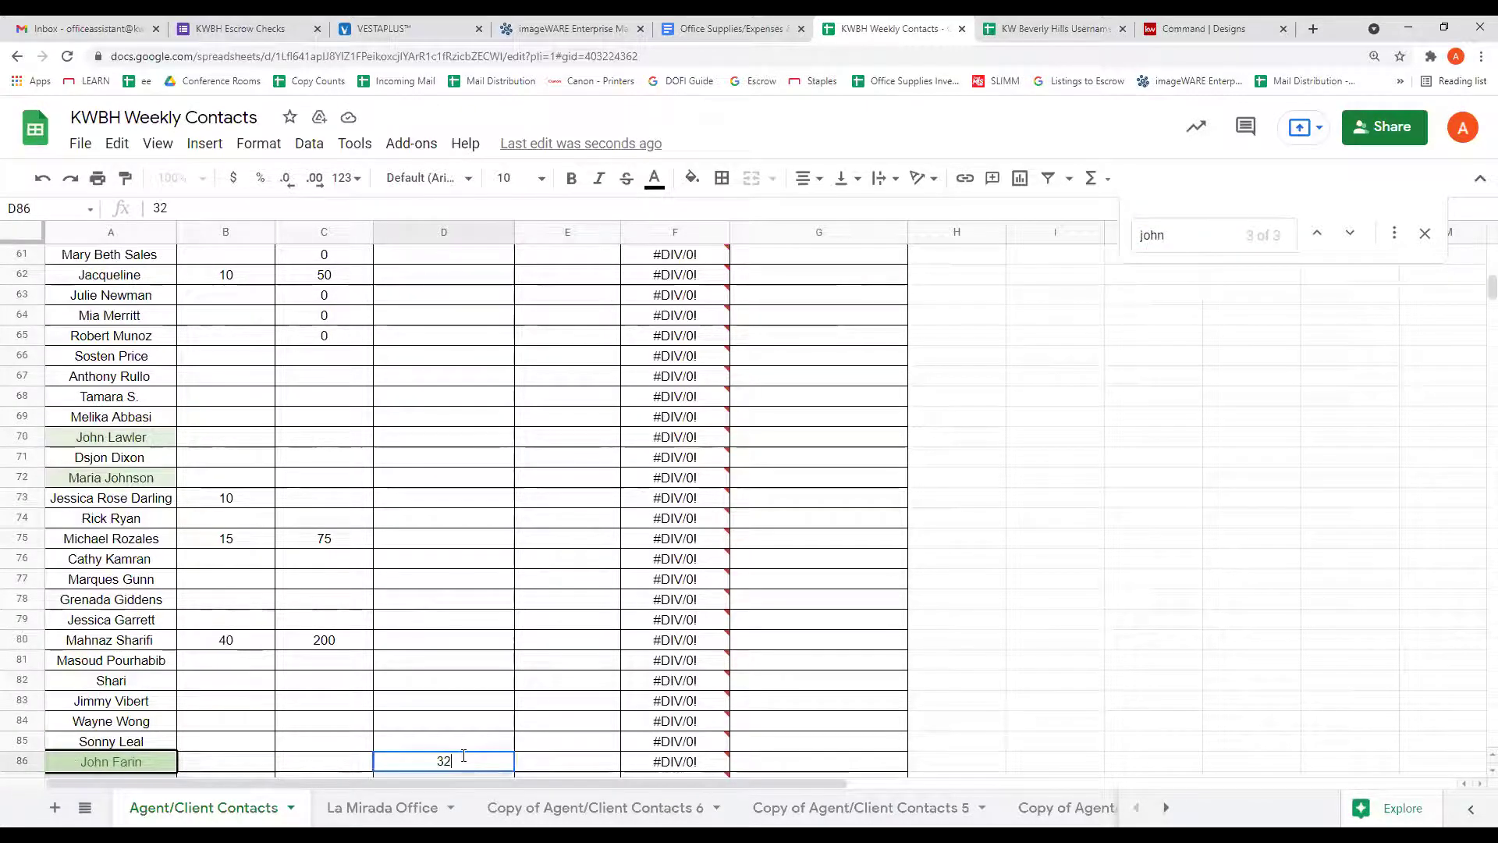
key("Tab")
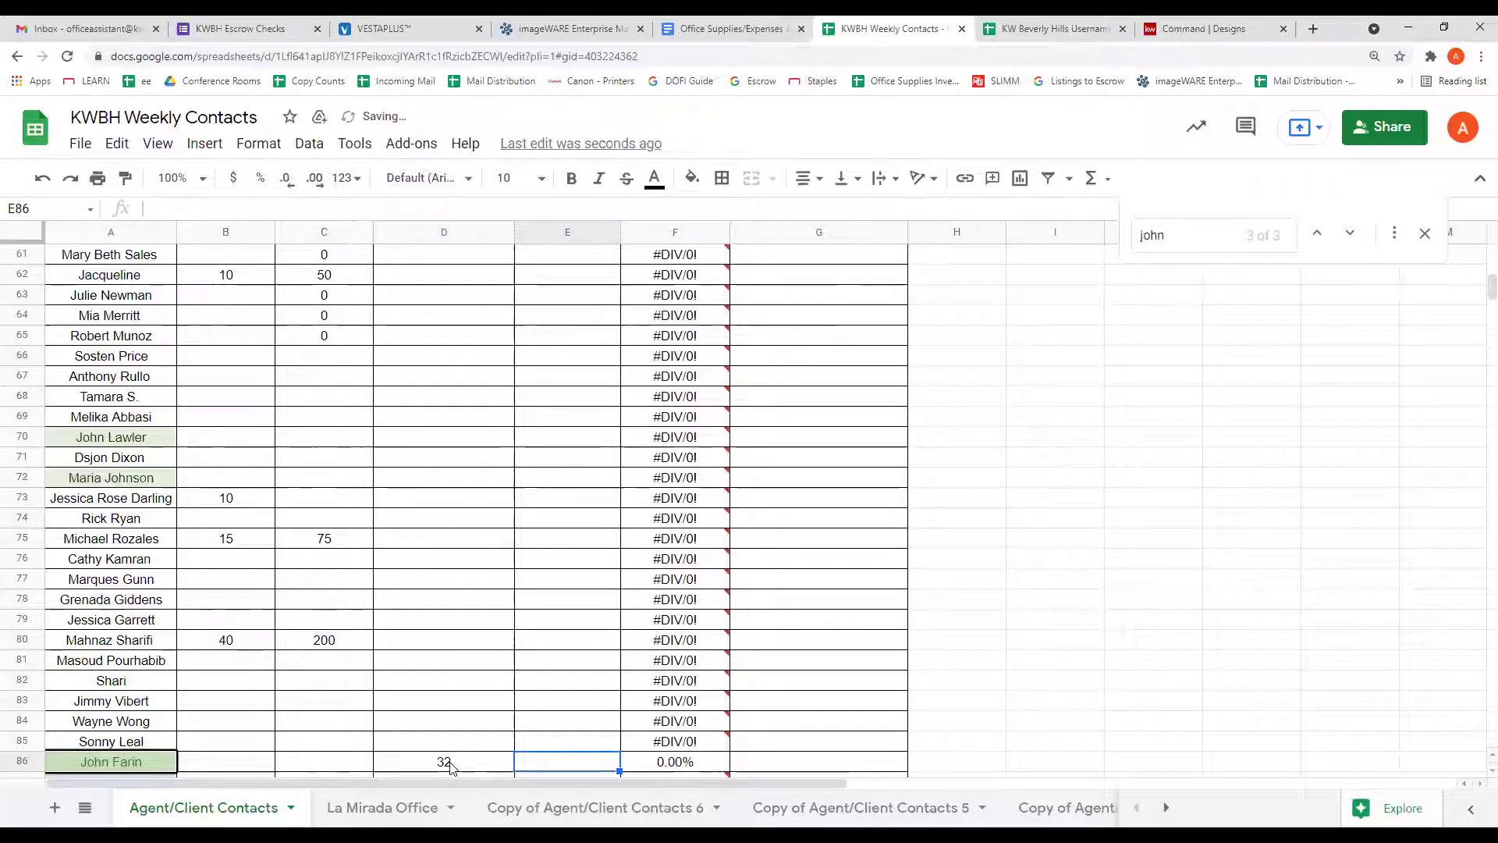
Clear the calls made for the agent in row 86 and record 1 appointment in G86 instead
double_click(450, 767)
key("BackSpace")
key("BackSpace")
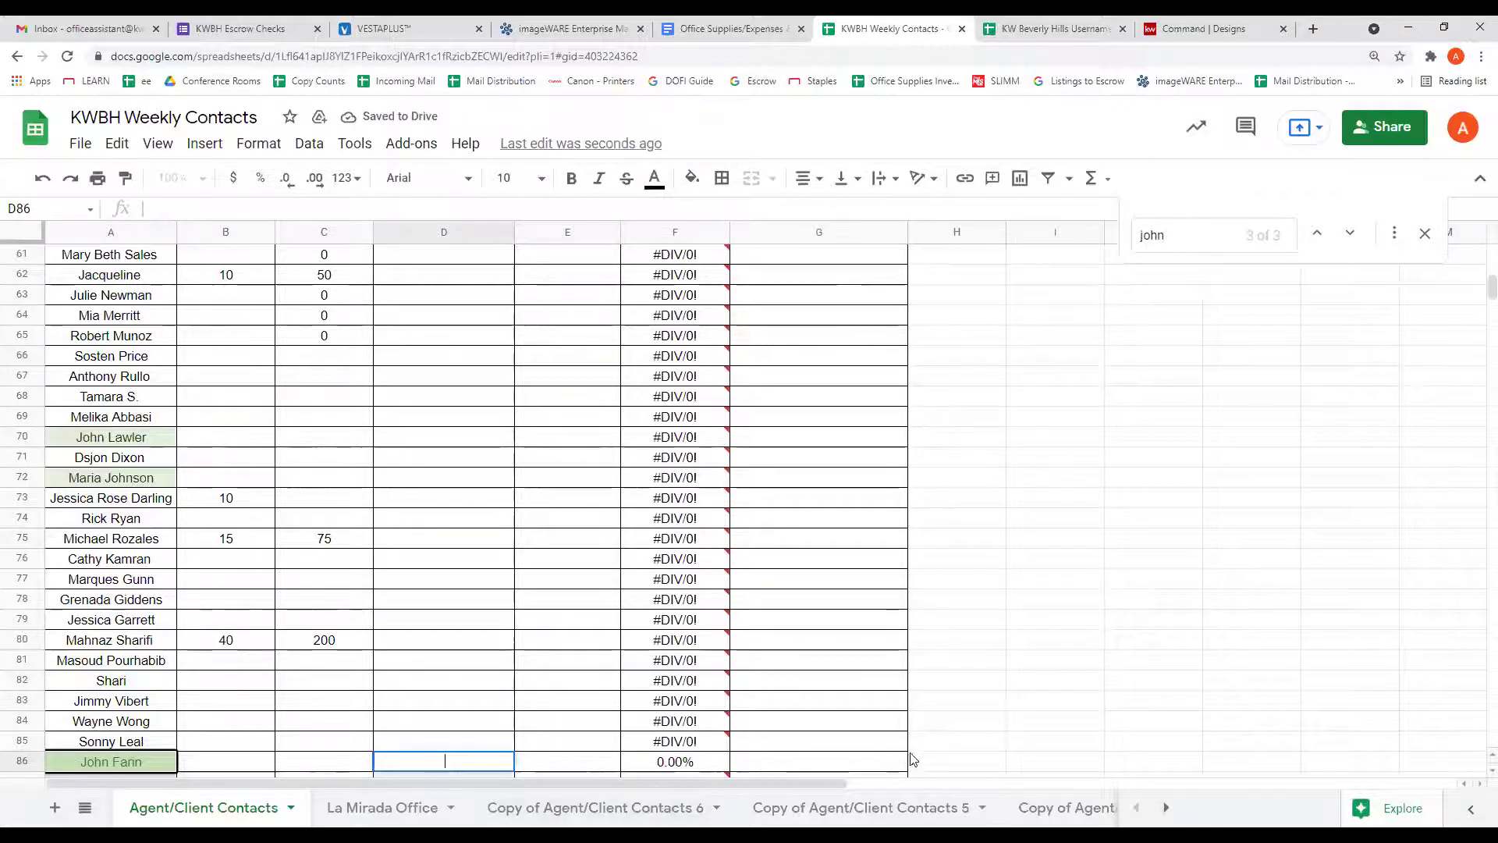
left_click(836, 769)
type("1")
left_click_drag(968, 620, 1015, 620)
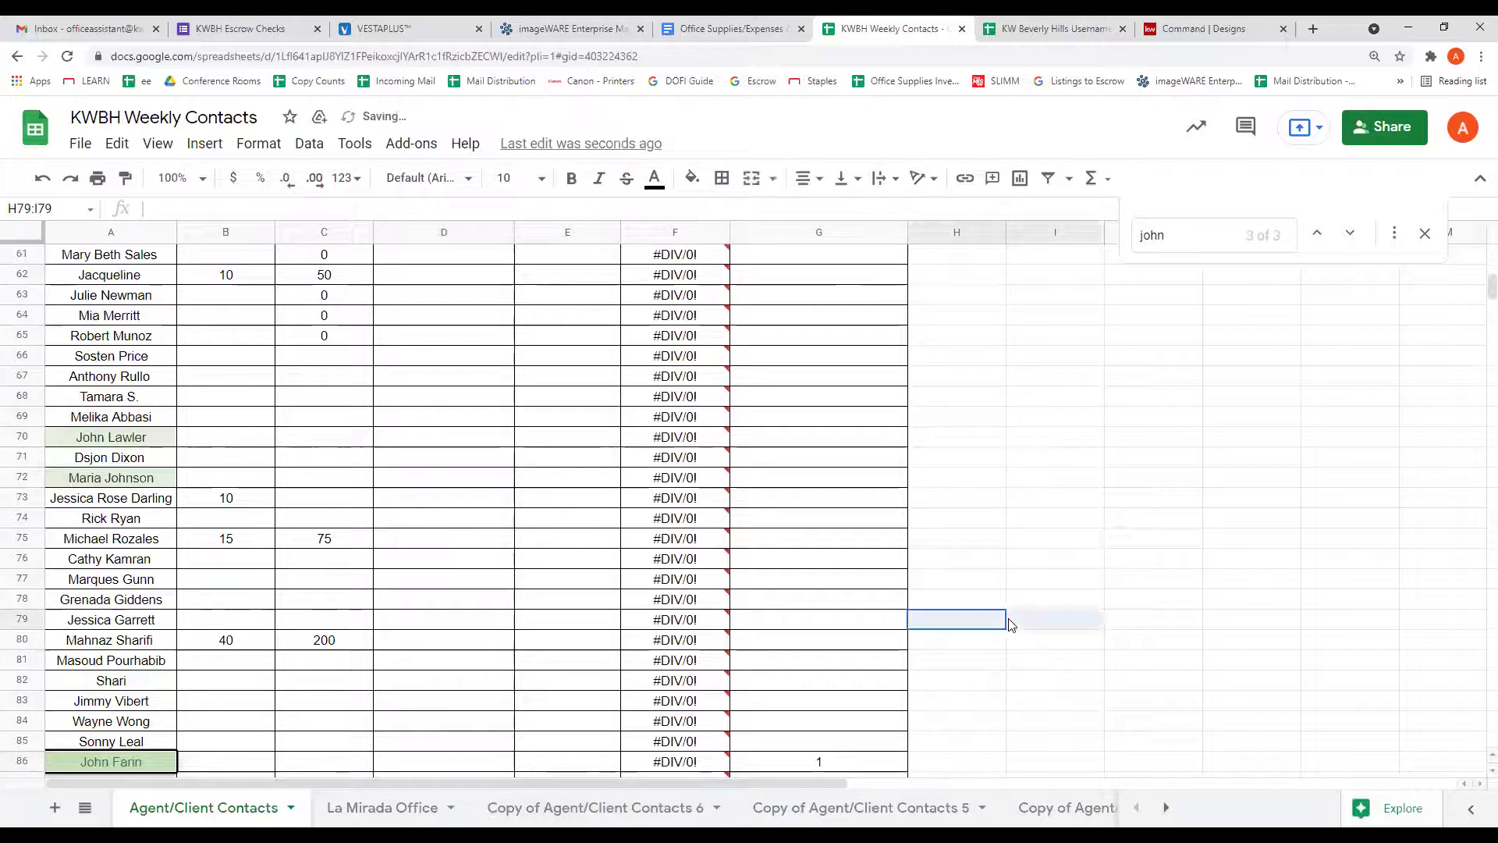
Search the sheet for the next agent by the first letters of the first name
left_click(1215, 241)
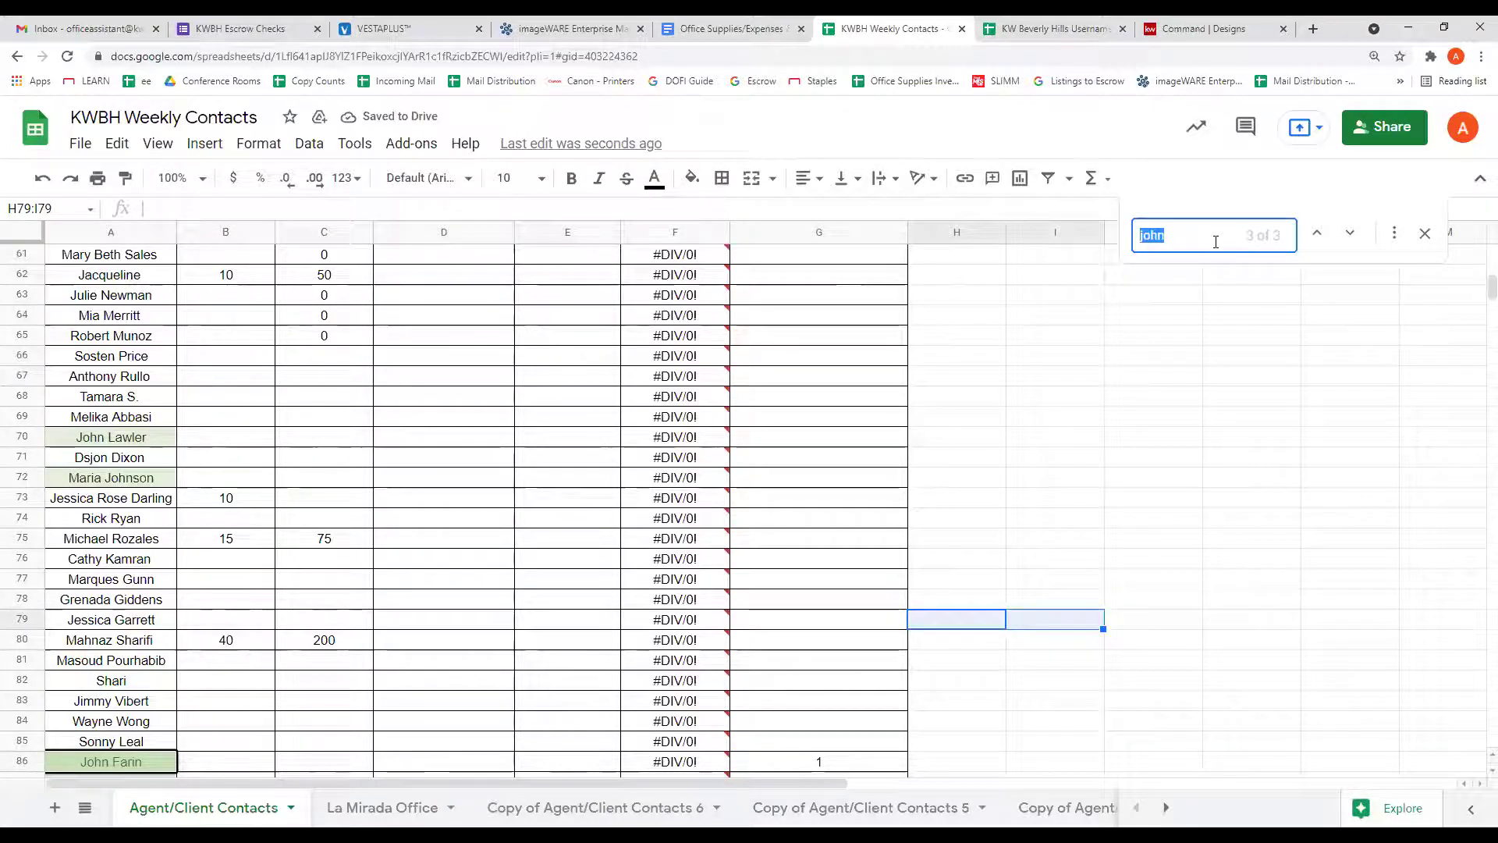
key("BackSpace")
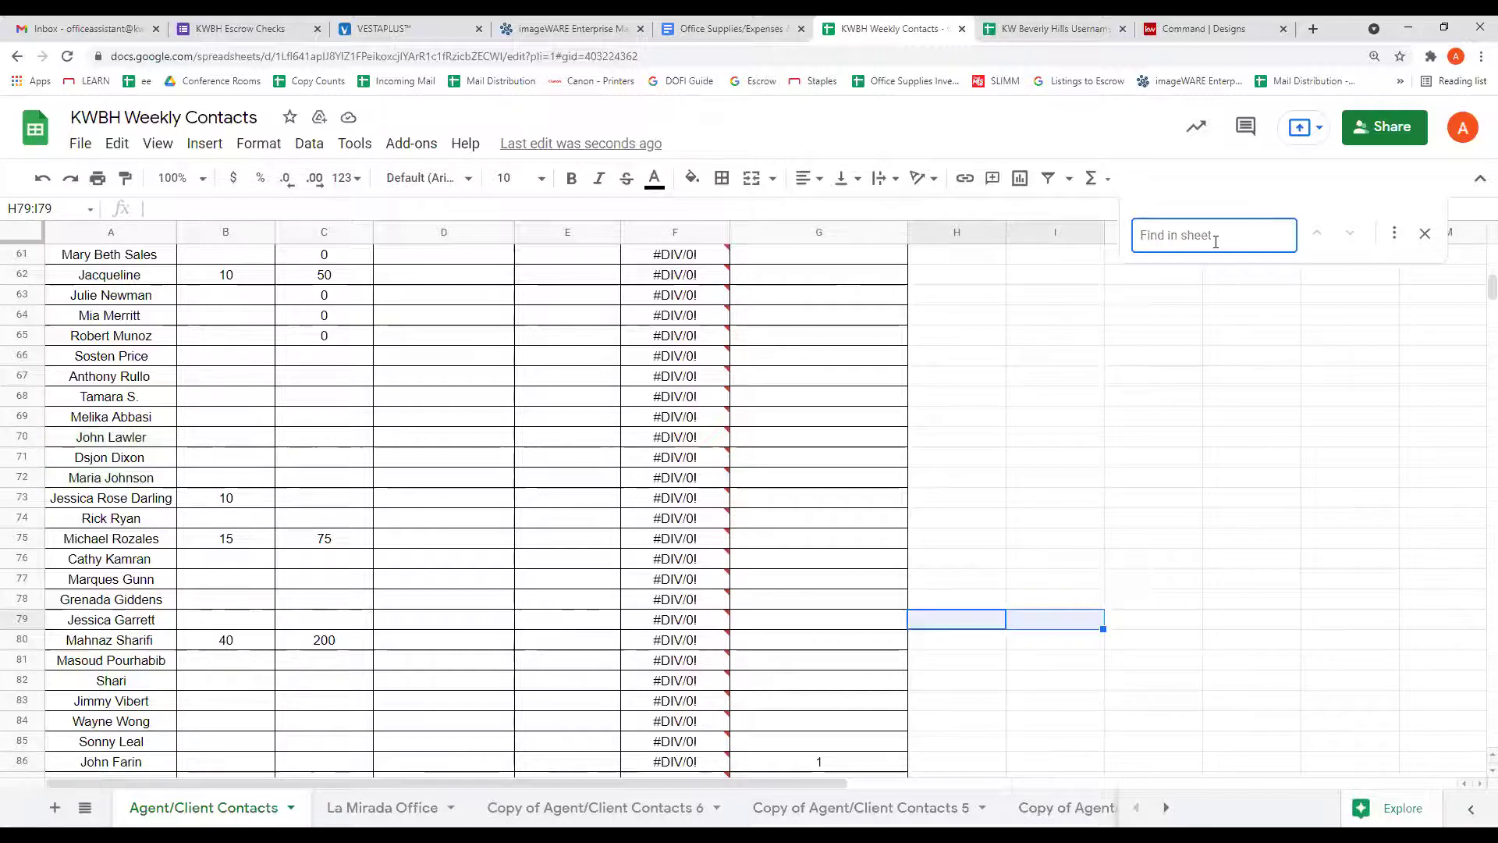
type("a")
type("n")
key("BackSpace")
type("em")
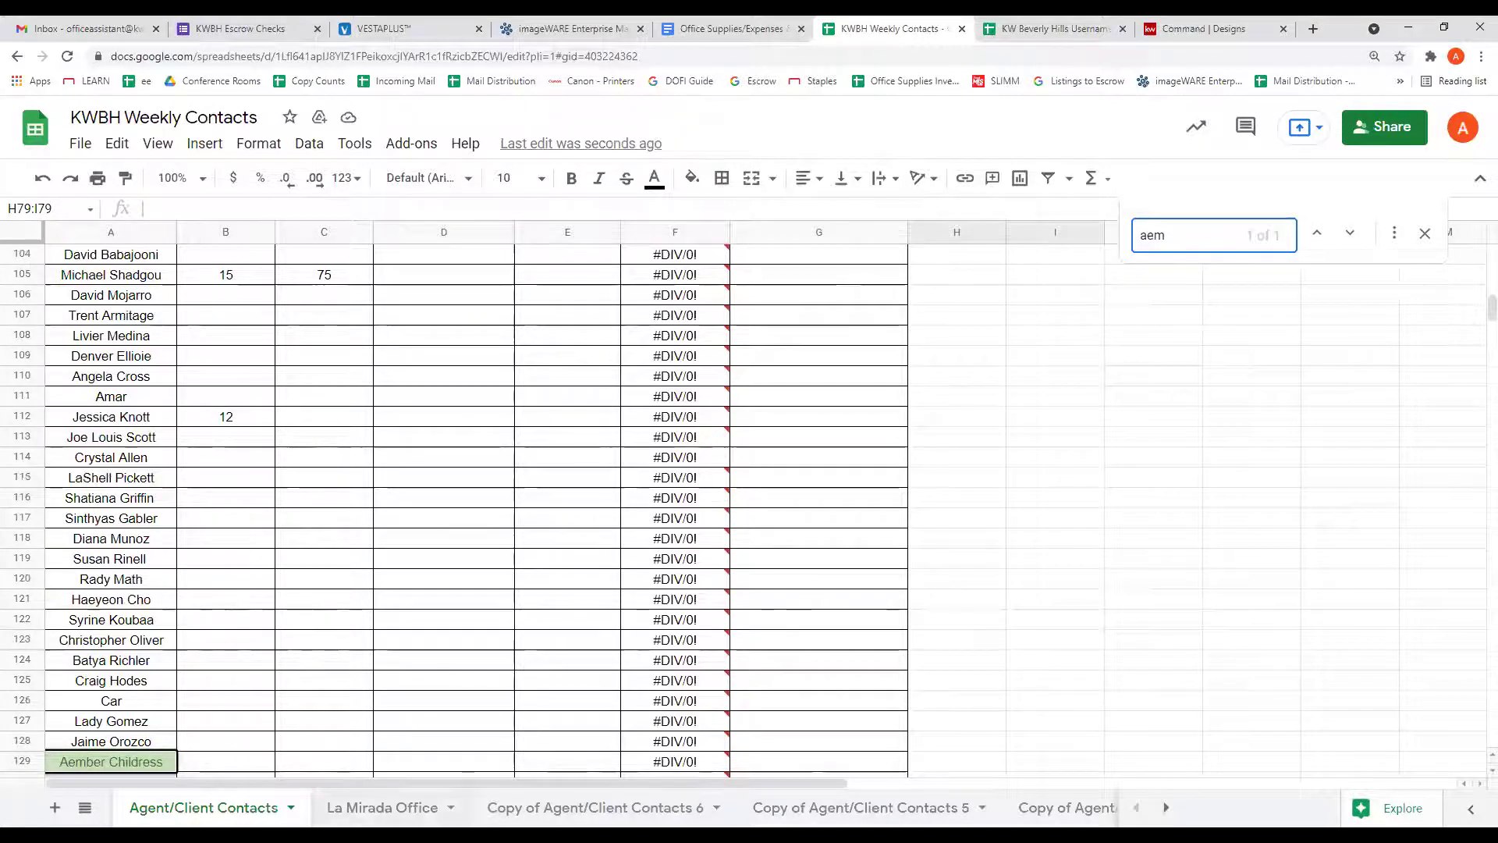
Record 18 calls made, 18 actual contacts and 1 appointment for the agent in row 129
left_click(426, 764)
type("18")
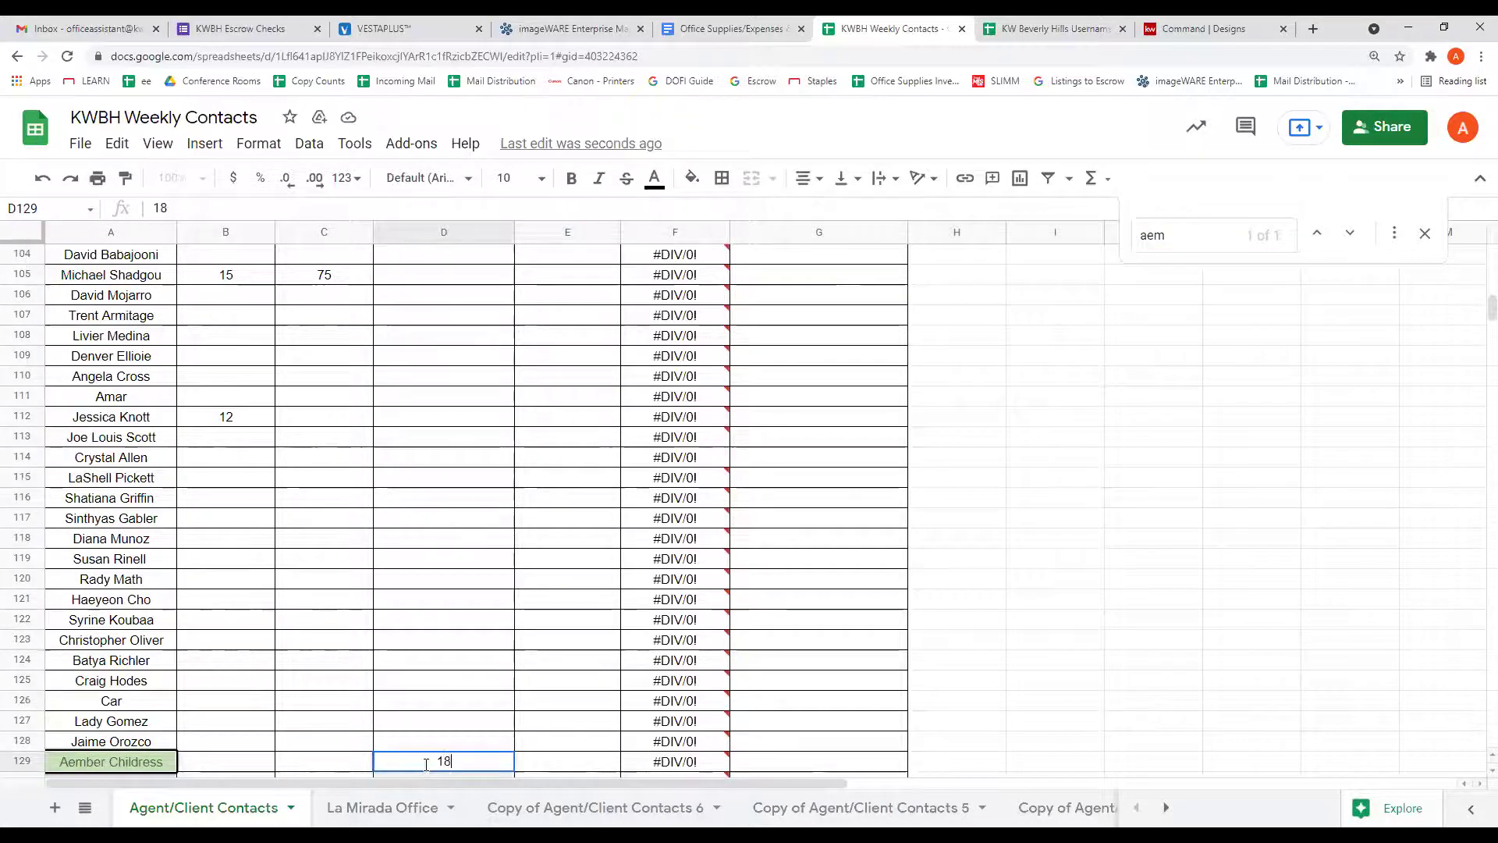
key("Tab")
type("1")
key("Tab")
type("1")
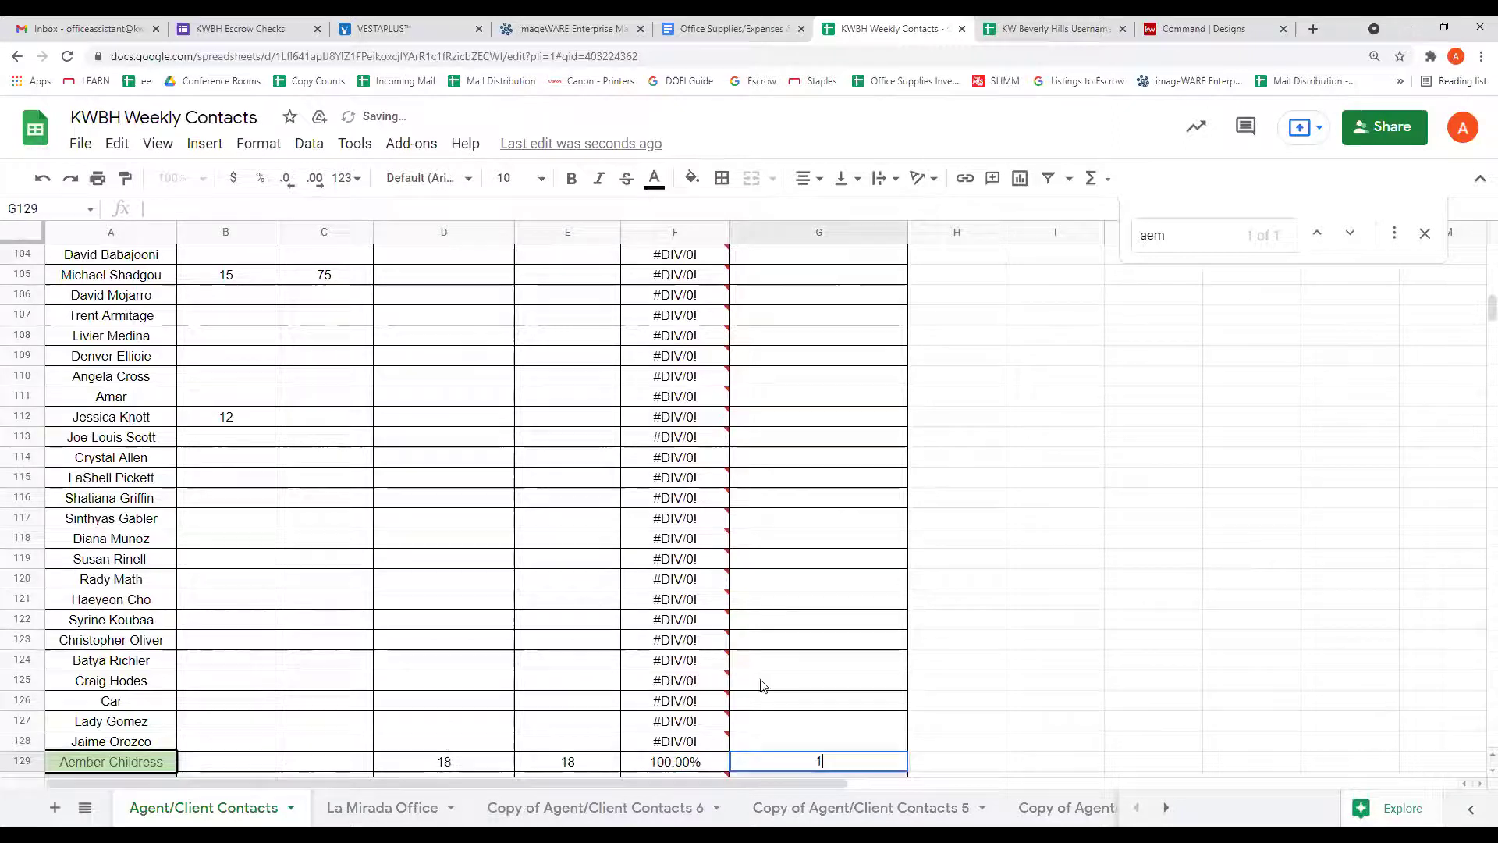
left_click(1131, 603)
Clear the sheet search and add the next unlisted agent's initials in the first empty name cell, A187
scroll(1131, 603, "up", 5)
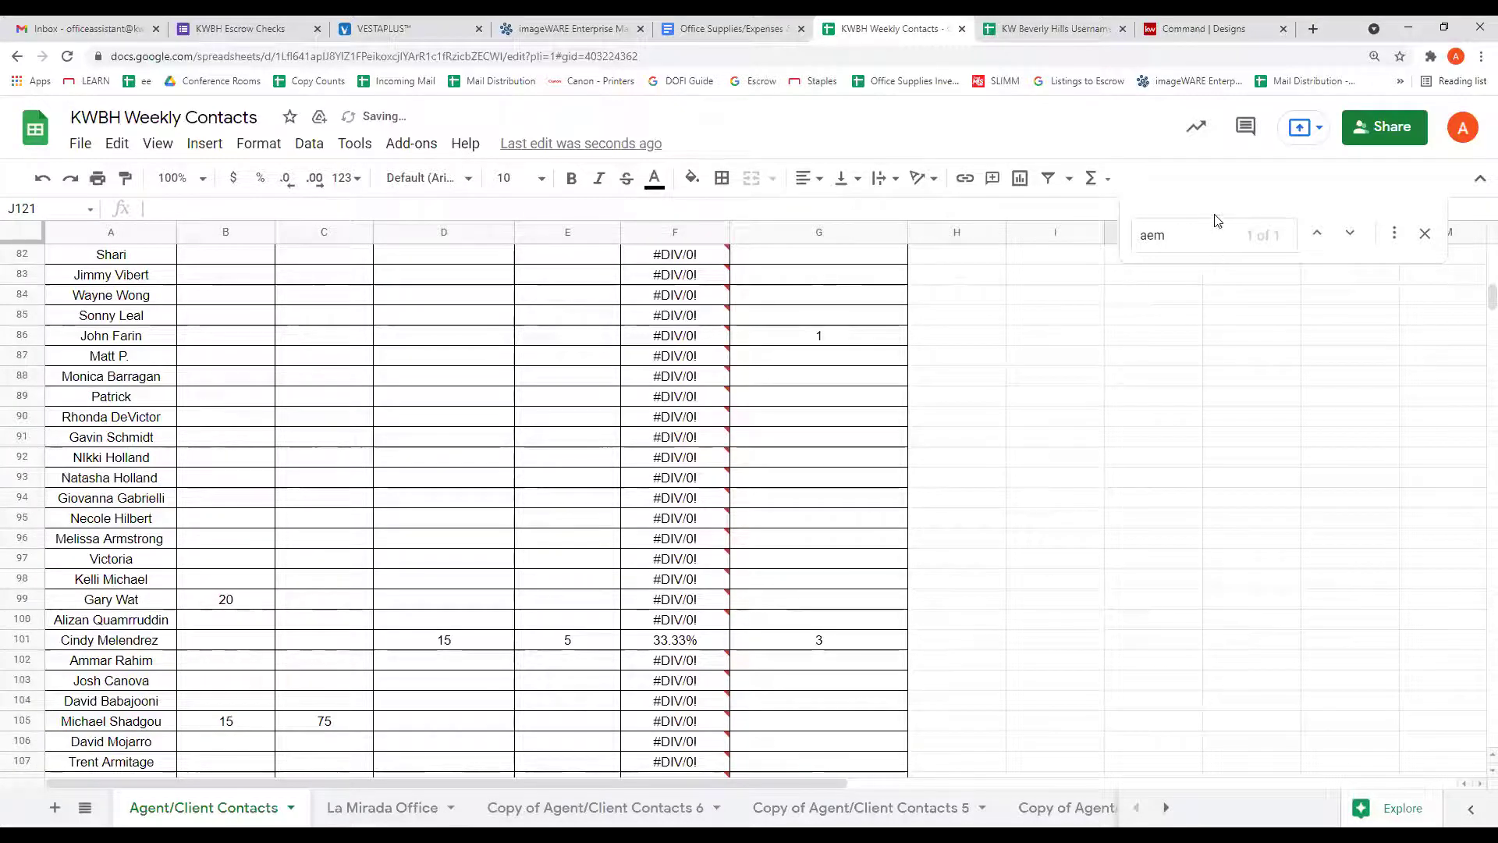
double_click(1194, 237)
key("BackSpace")
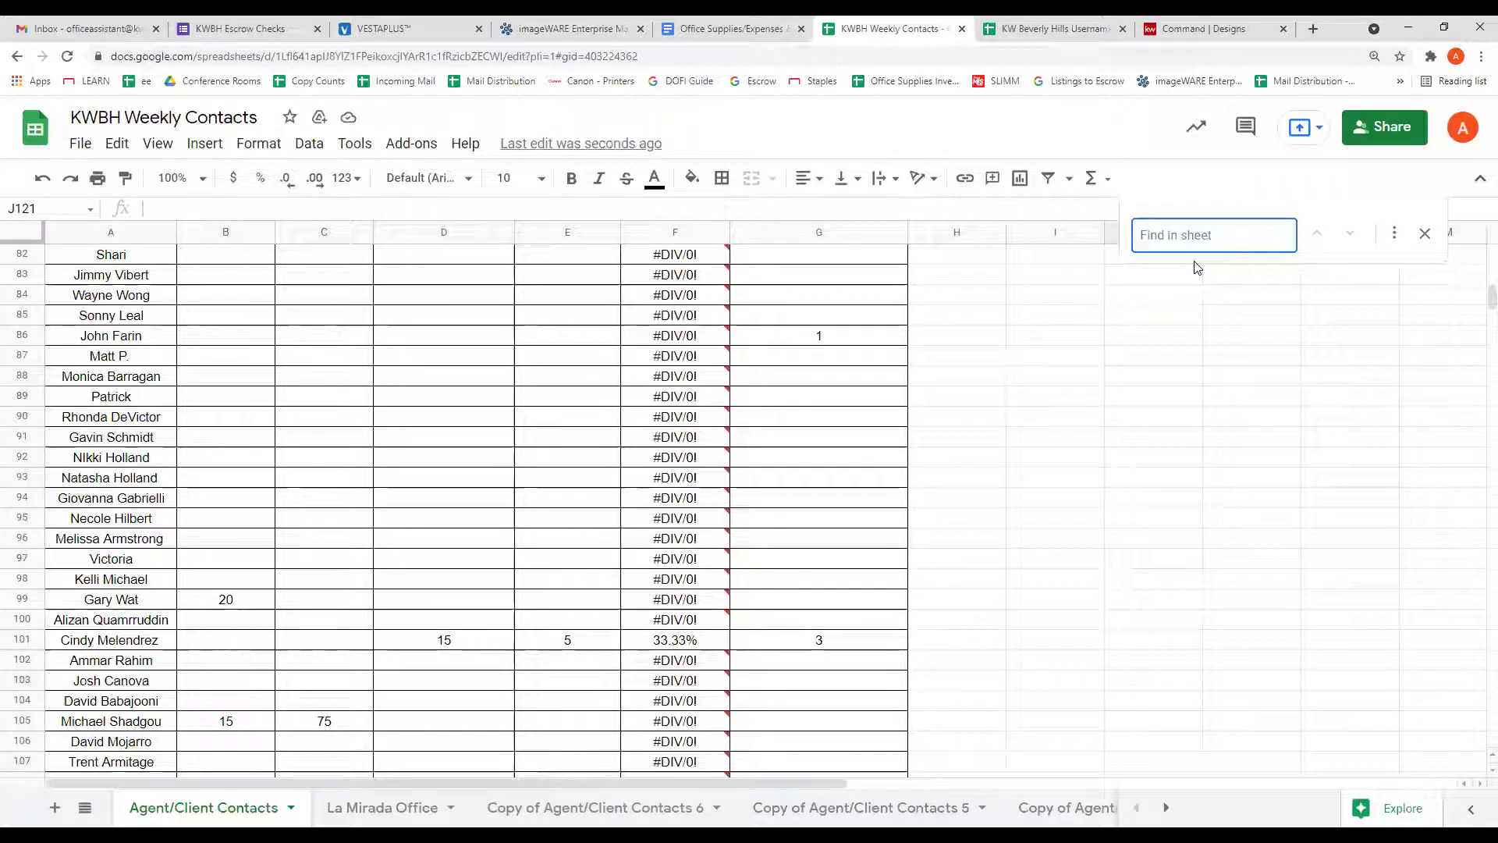
scroll(1070, 435, "down", 11)
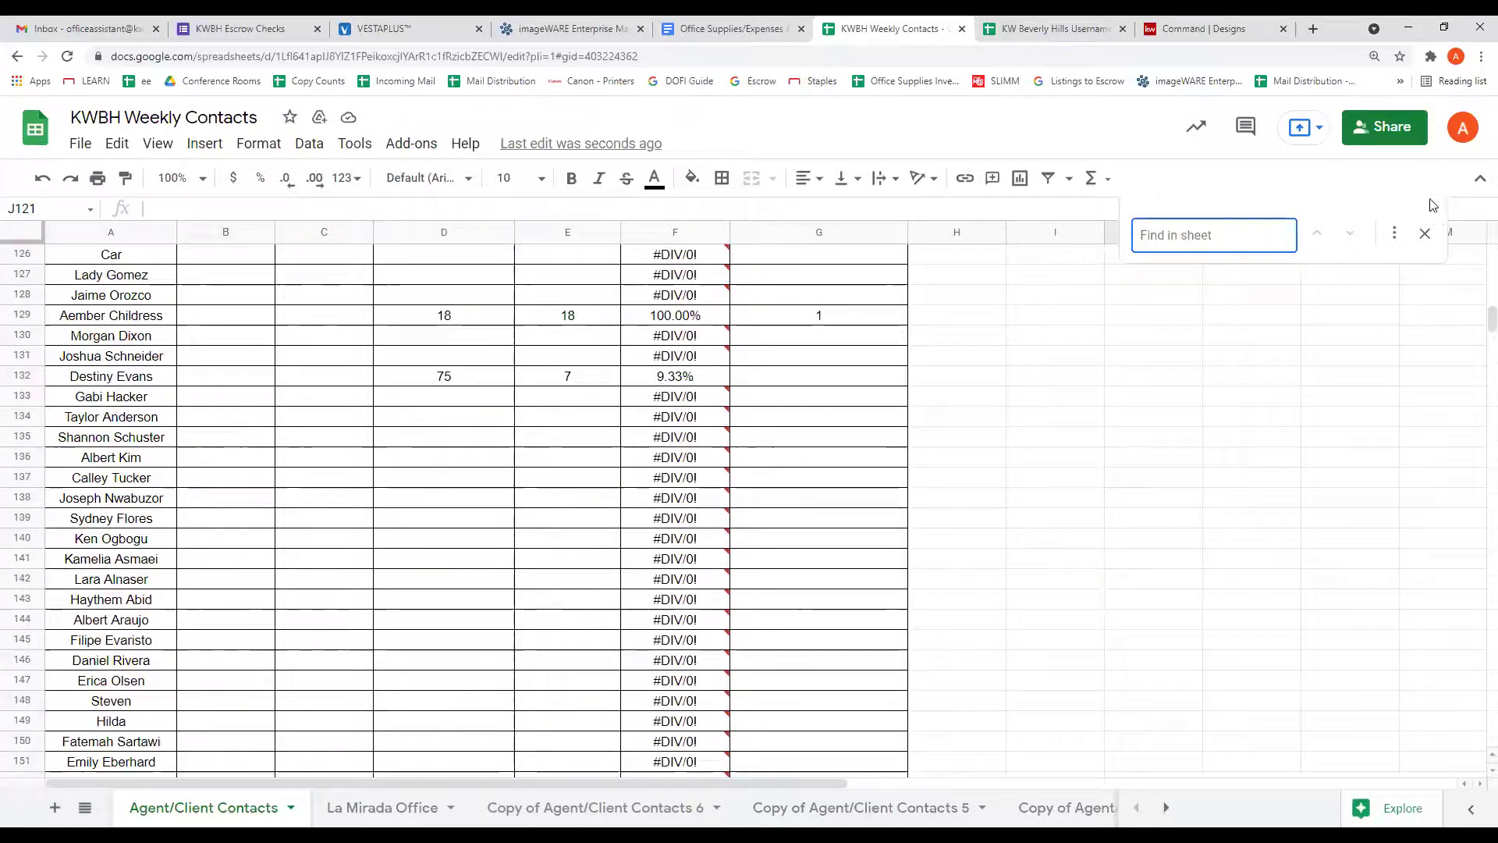
scroll(1477, 383, "down", 3)
scroll(1477, 384, "down", 13)
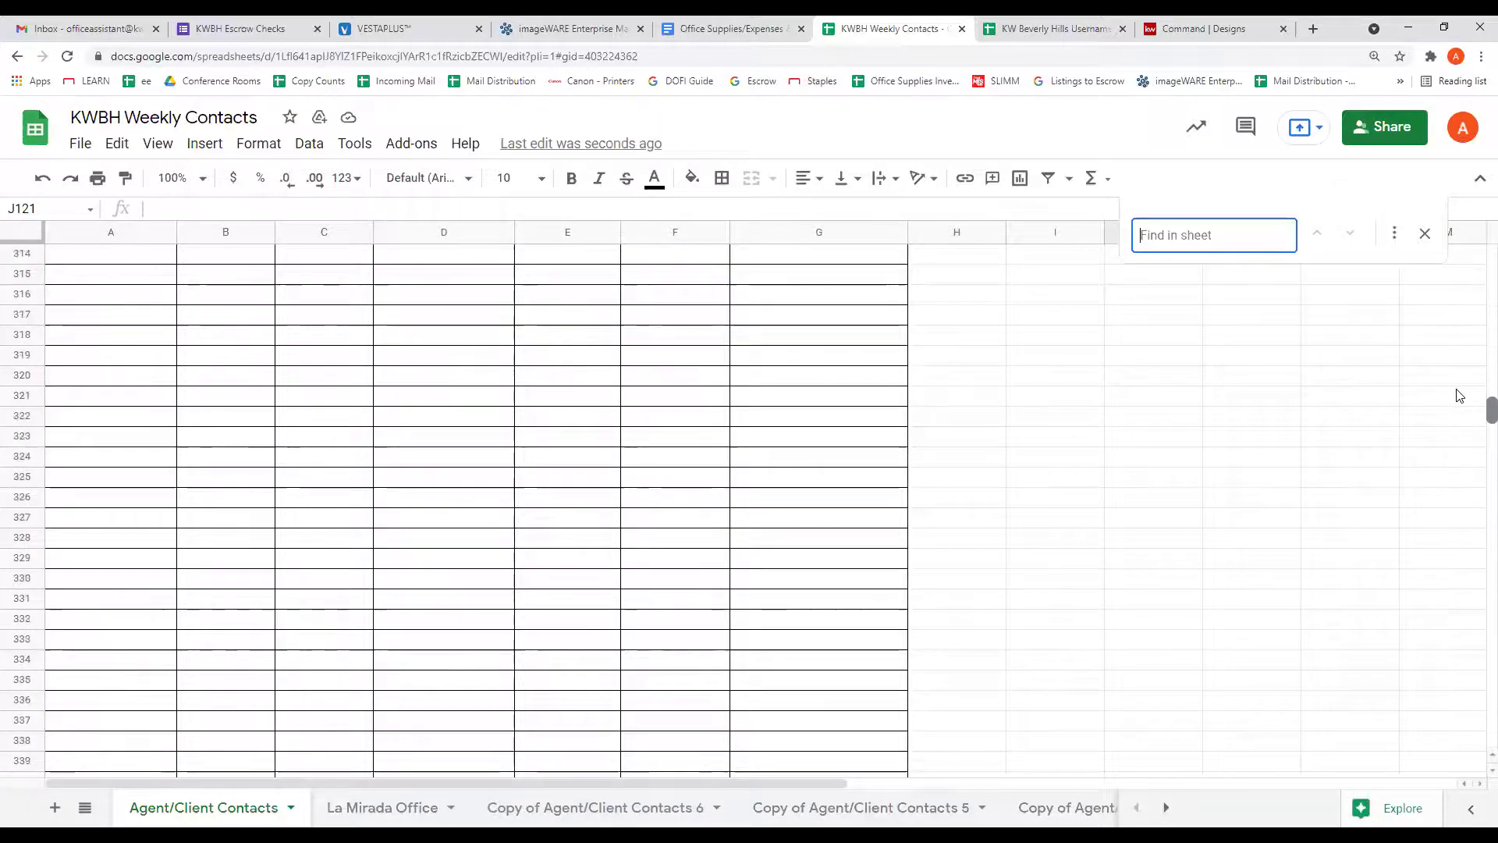
scroll(1137, 458, "up", 11)
scroll(351, 442, "down", 12)
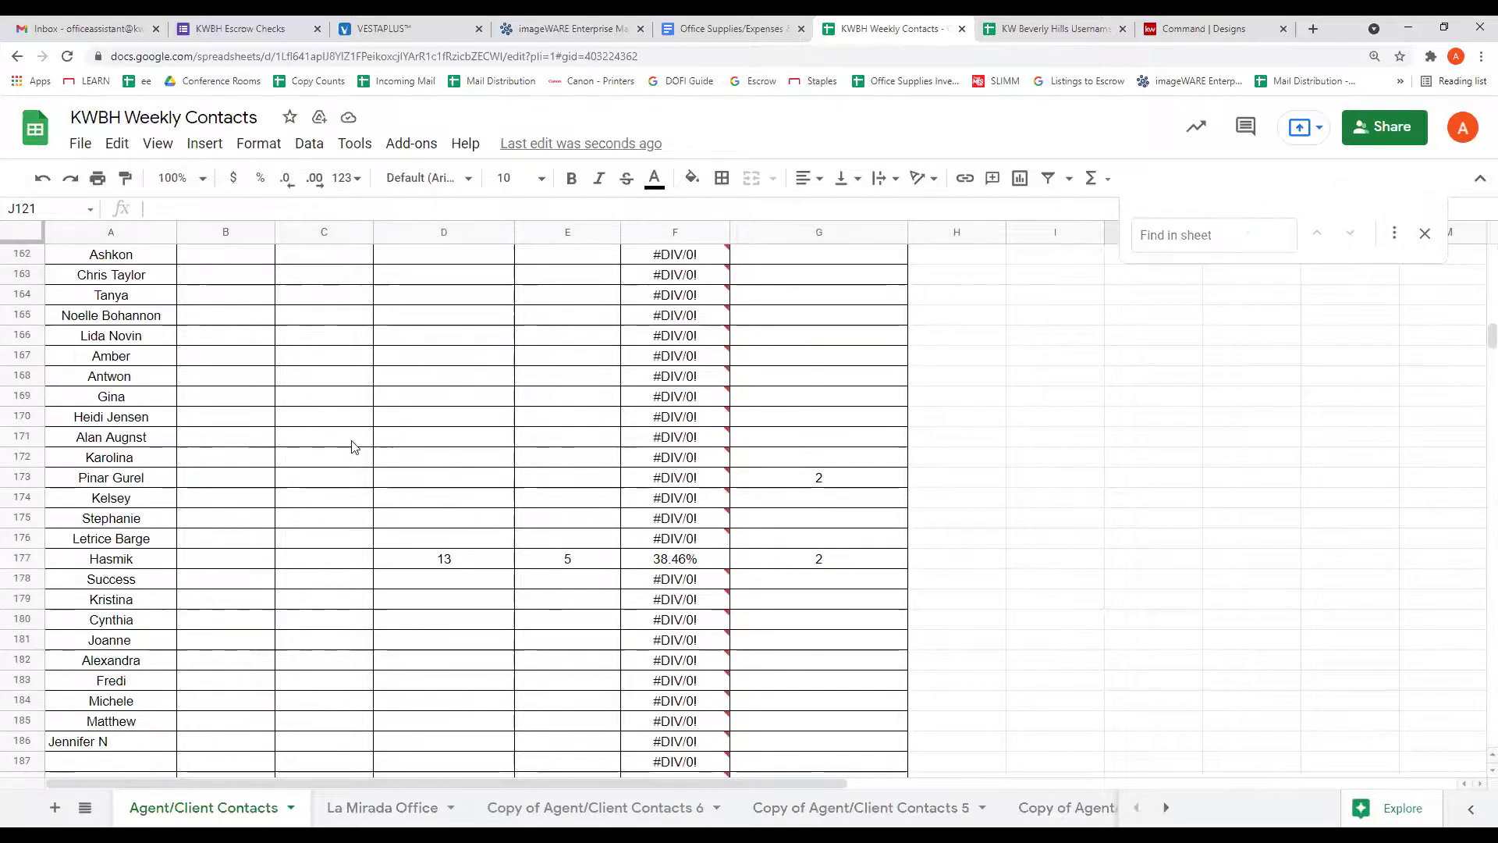
left_click(111, 361)
type("LJ")
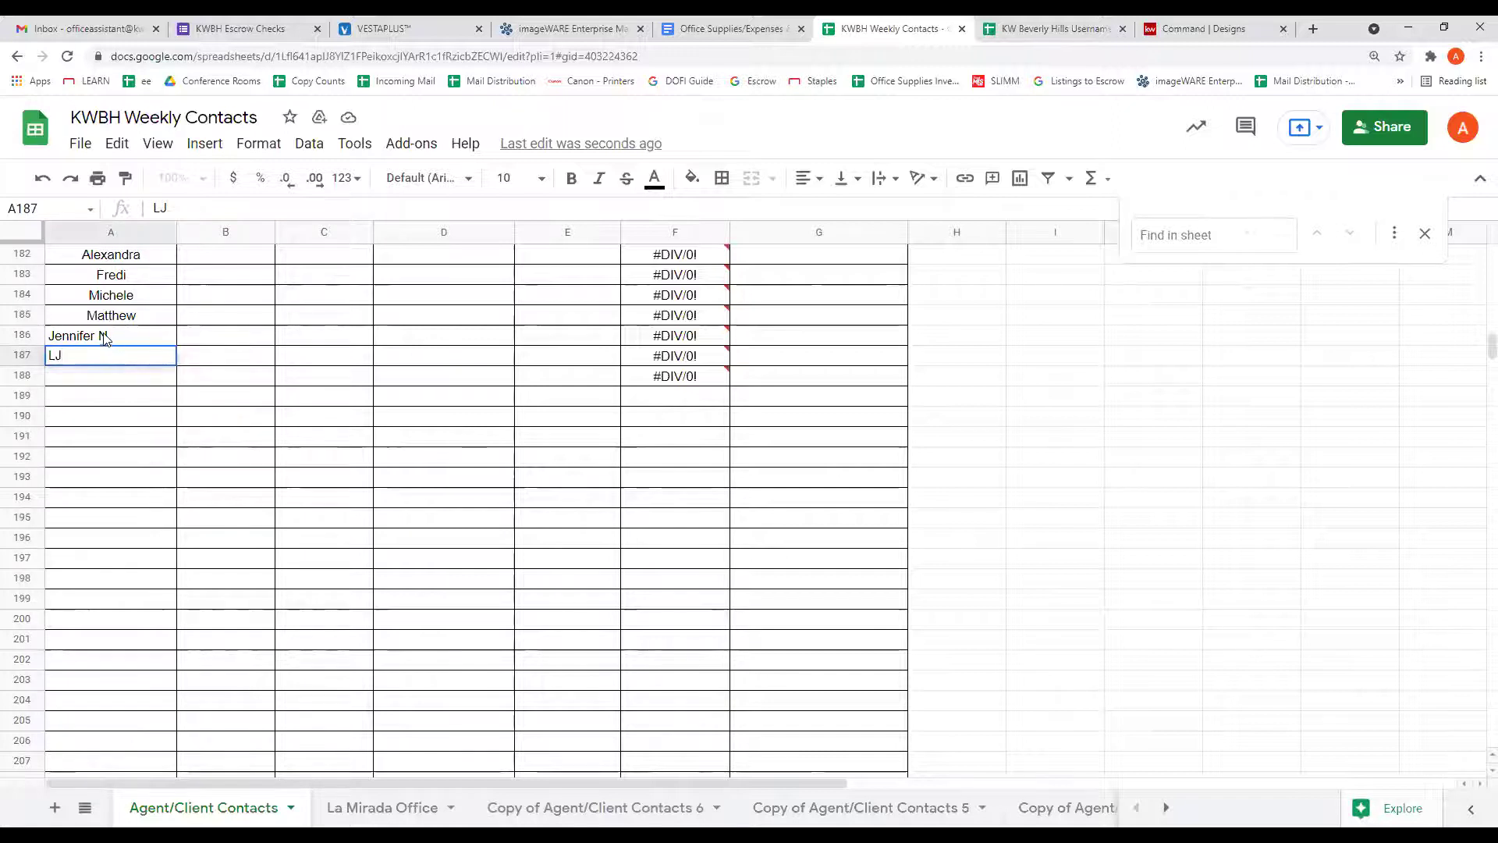
Centre the newly added agent name in A186 horizontally and select the name cell below it
left_click(105, 337)
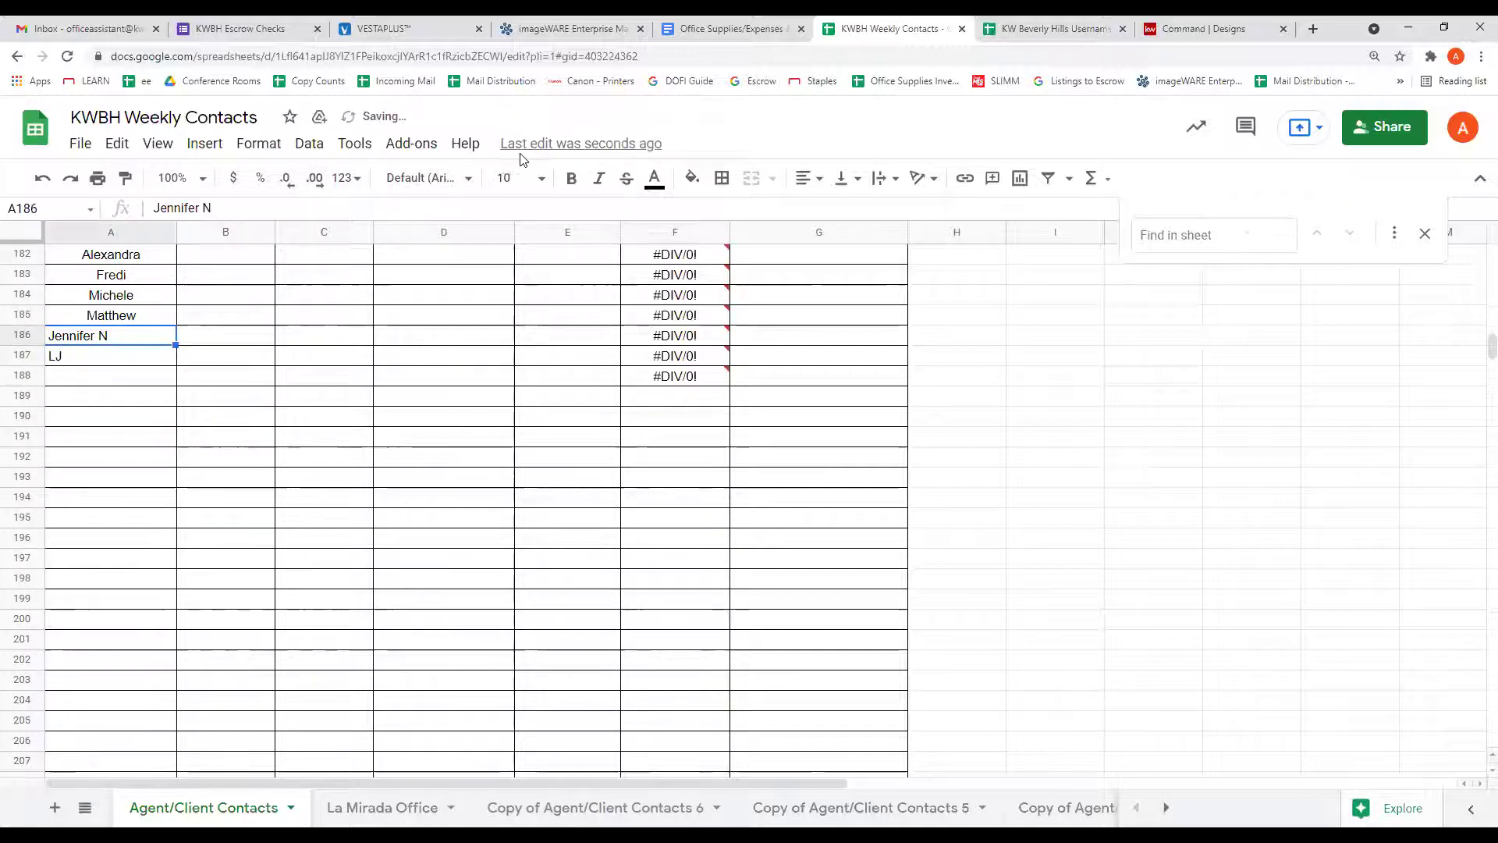
left_click(809, 180)
left_click(829, 212)
left_click(150, 356)
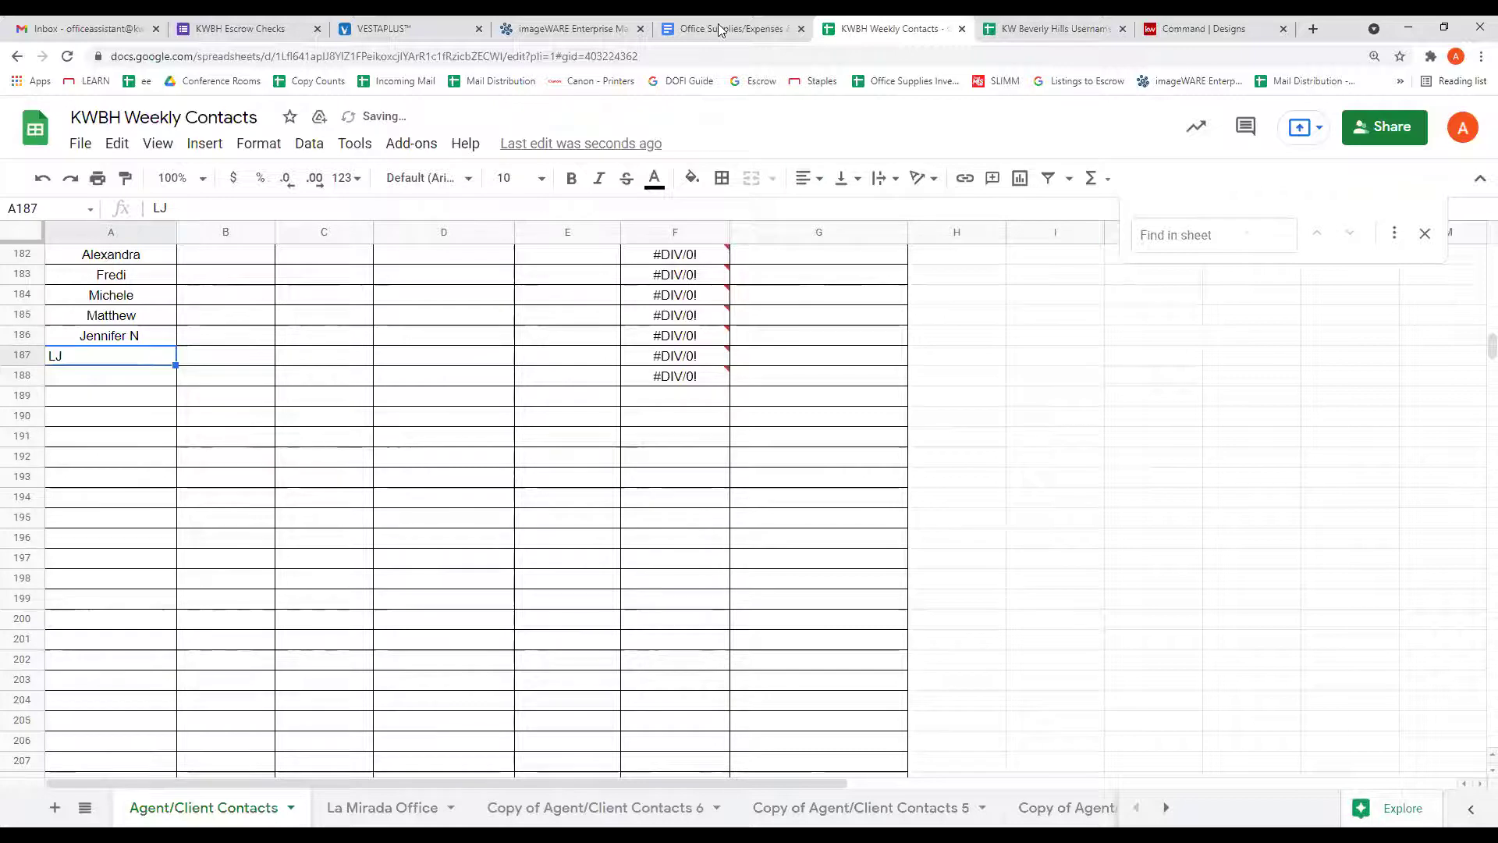